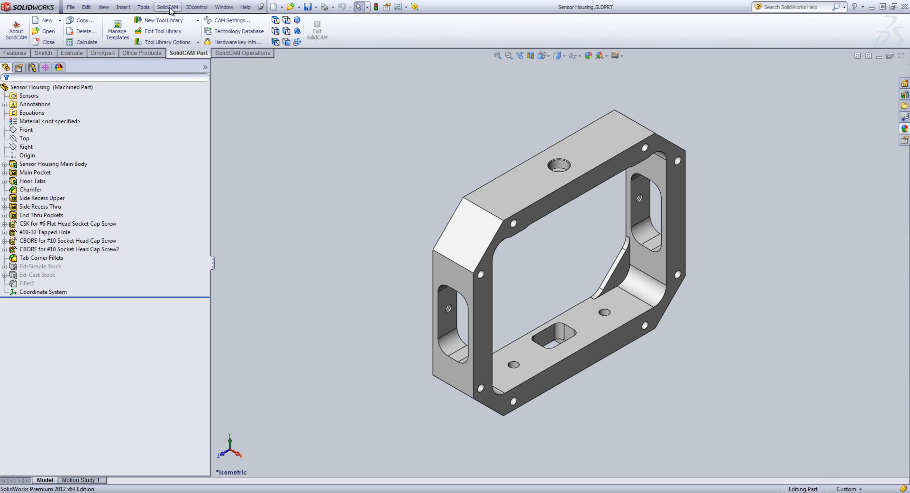
# - Start a new milling CAM-Part from the Sensor Housing model and check the referenced model path
pyautogui.moveTo(180, 21)
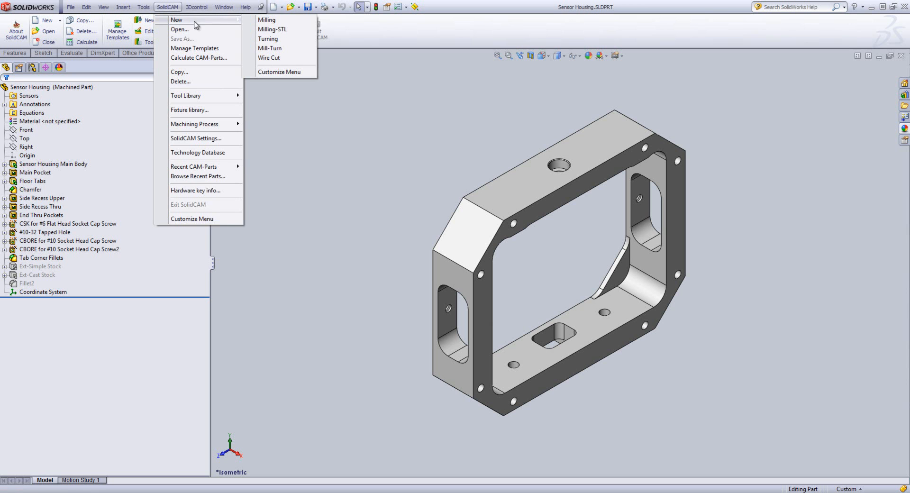
pyautogui.click(270, 21)
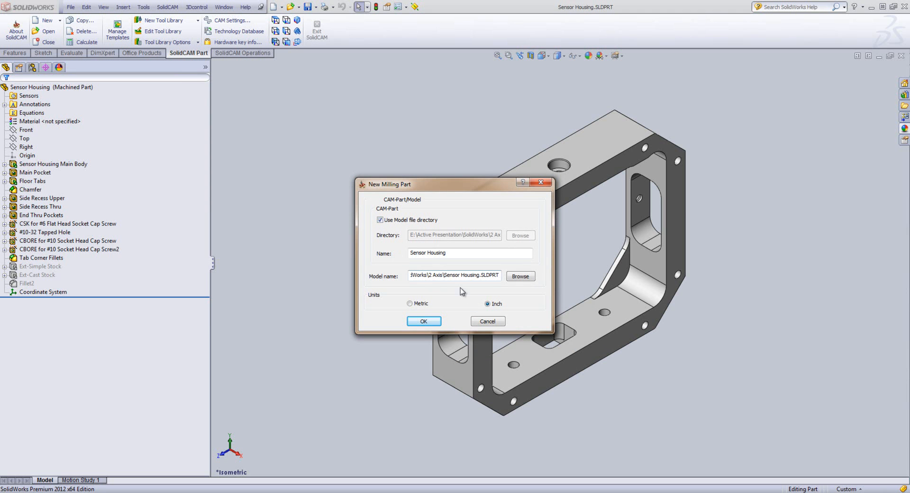
pyautogui.moveTo(498, 276); pyautogui.dragTo(391, 267)
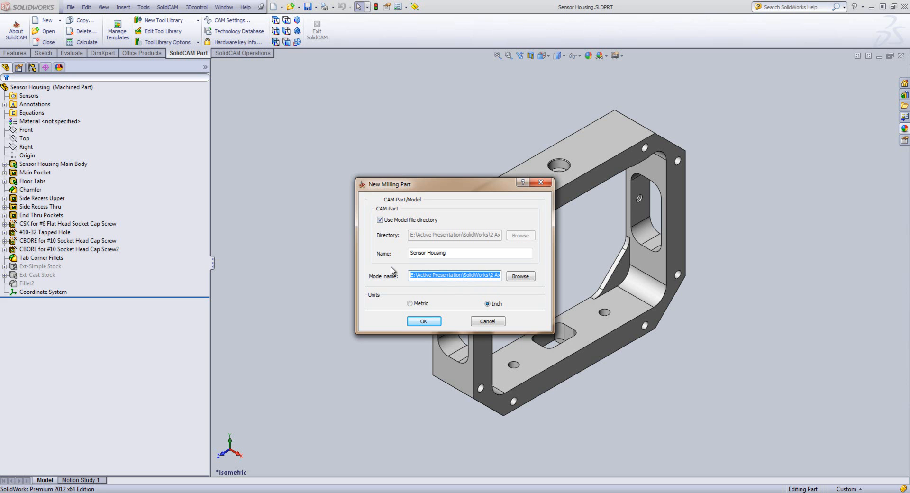
pyautogui.click(380, 220)
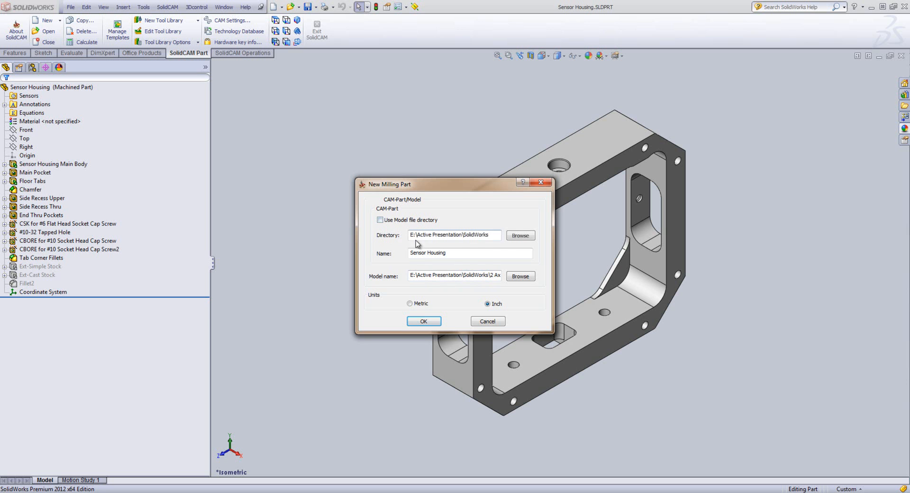
pyautogui.click(520, 236)
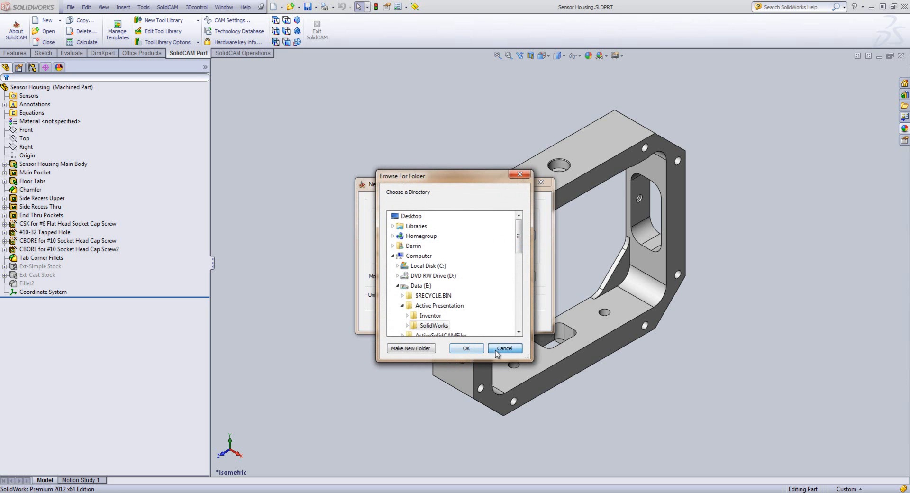
pyautogui.click(467, 349)
pyautogui.click(379, 220)
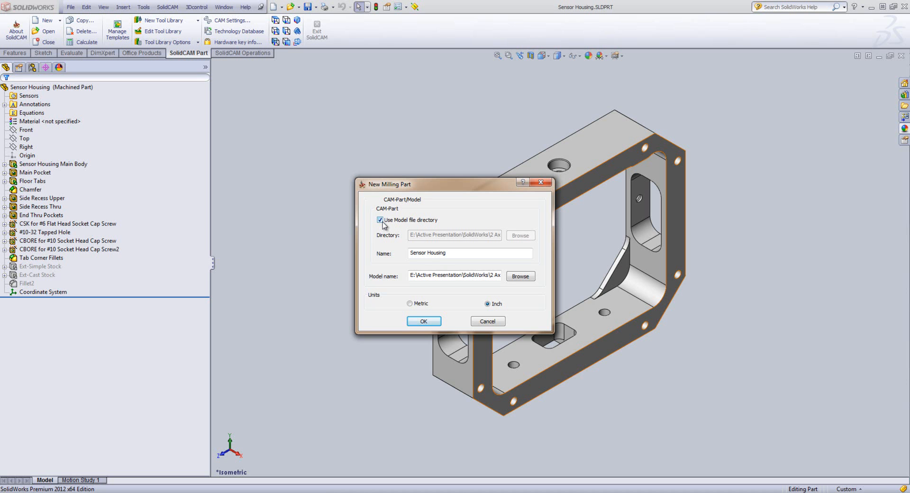
# - Create the milling CAM-Part named Sensor Housing in inch units, stored in the model file's directory
pyautogui.moveTo(448, 253); pyautogui.dragTo(410, 254)
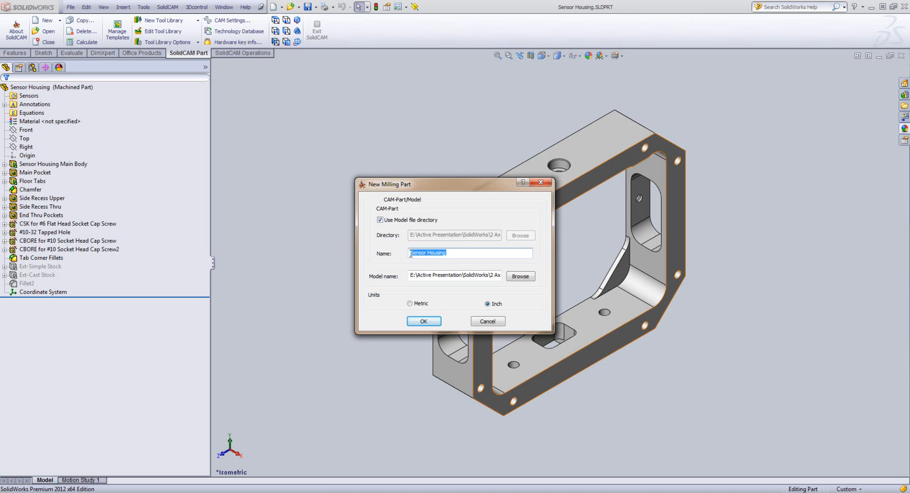
pyautogui.moveTo(468, 276); pyautogui.dragTo(410, 253)
pyautogui.click(478, 277)
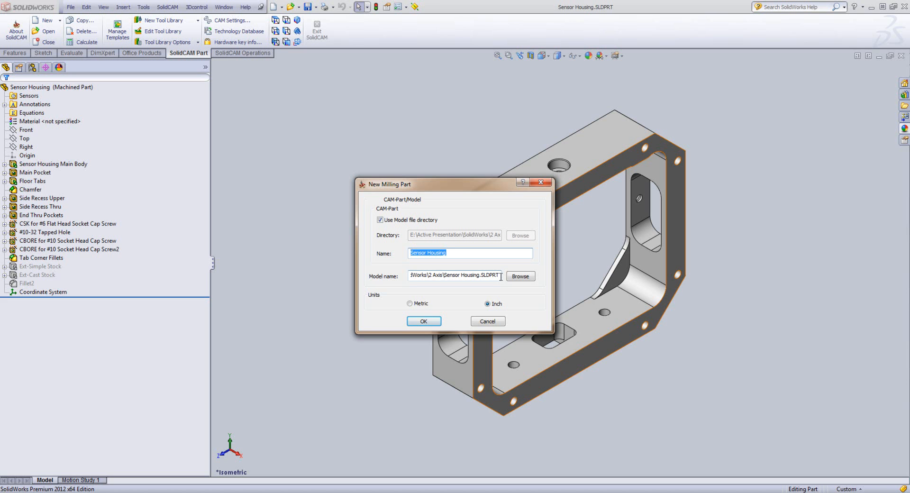
pyautogui.moveTo(500, 277); pyautogui.dragTo(393, 278)
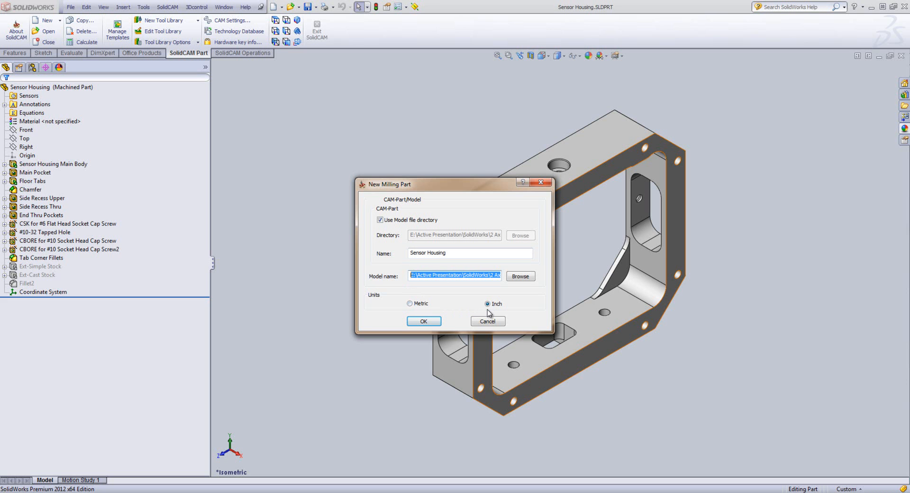
pyautogui.click(423, 321)
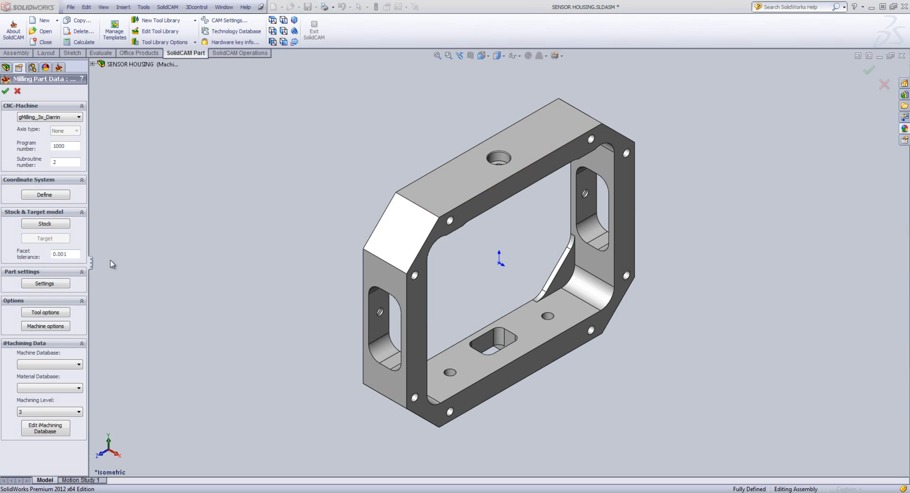
# - Widen the part data pane and examine the DesignModel component's features in the assembly tree and the available CNC machines
pyautogui.moveTo(92, 264); pyautogui.dragTo(211, 280)
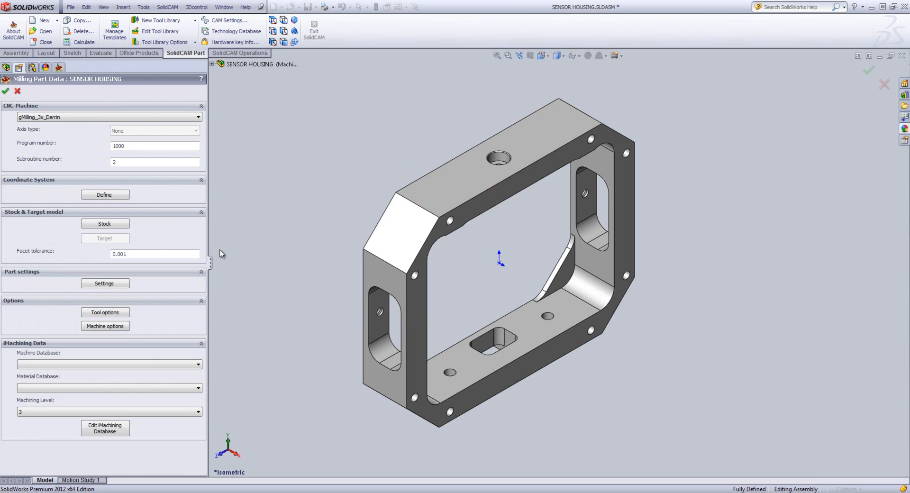
pyautogui.click(212, 64)
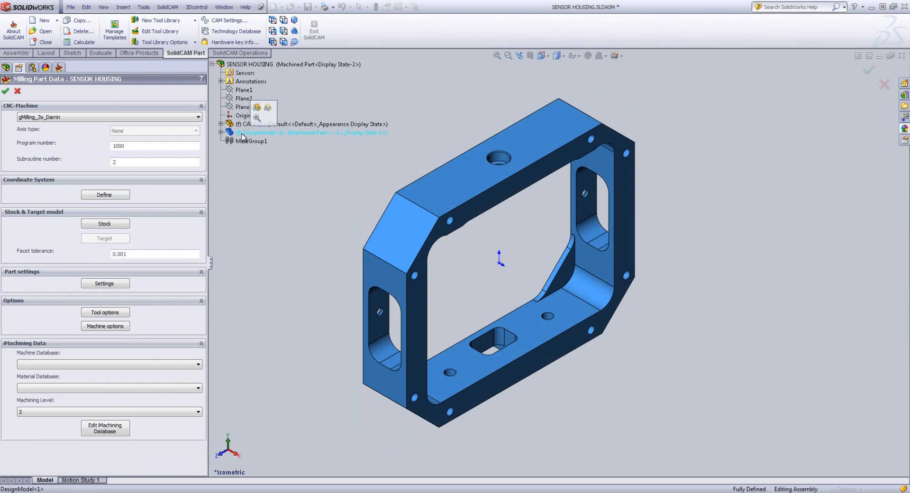
pyautogui.click(221, 132)
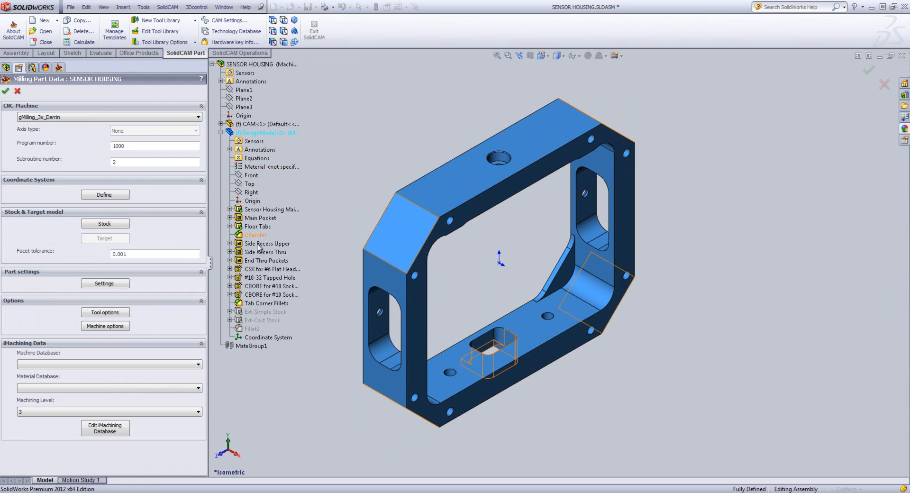
pyautogui.click(220, 132)
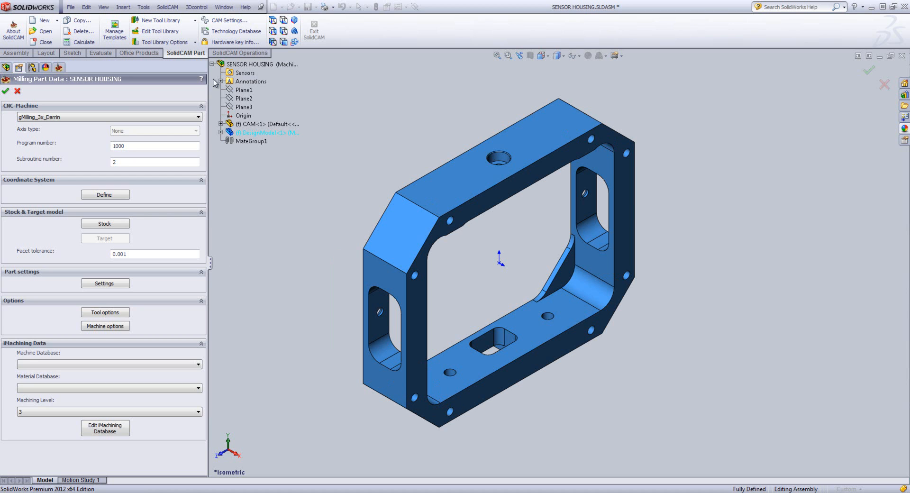
pyautogui.click(212, 64)
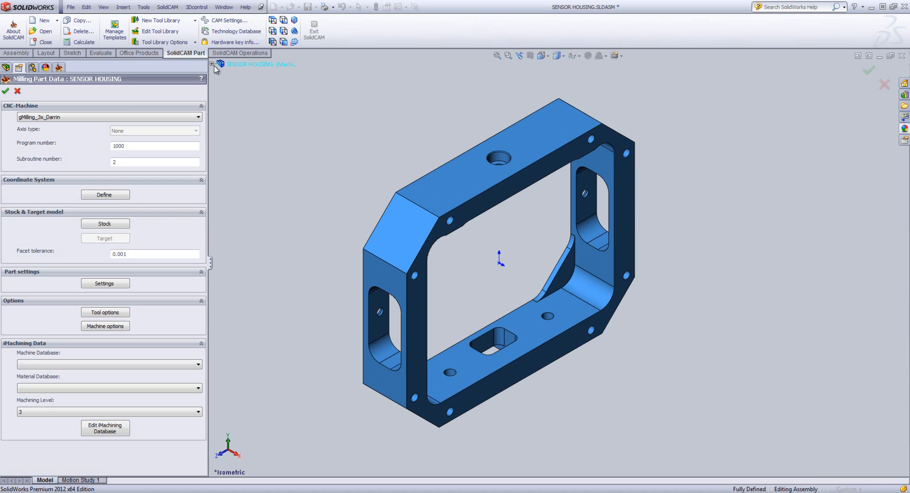
pyautogui.click(217, 78)
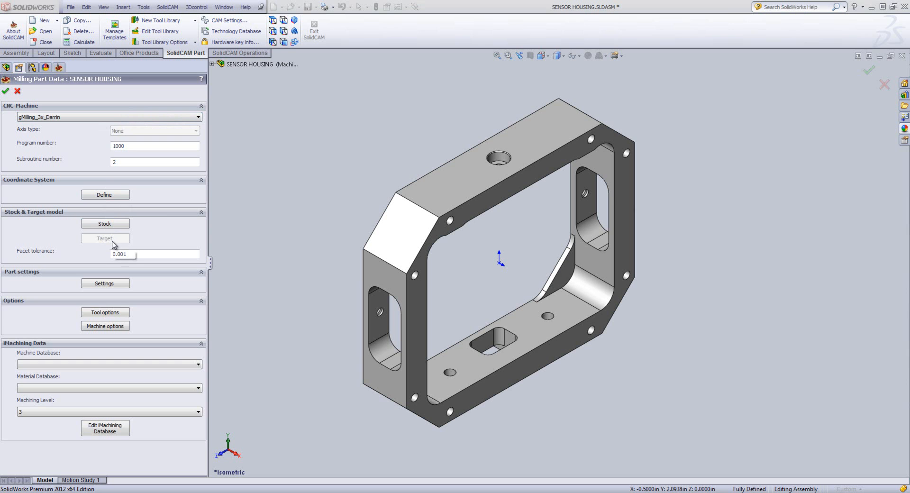
pyautogui.click(116, 119)
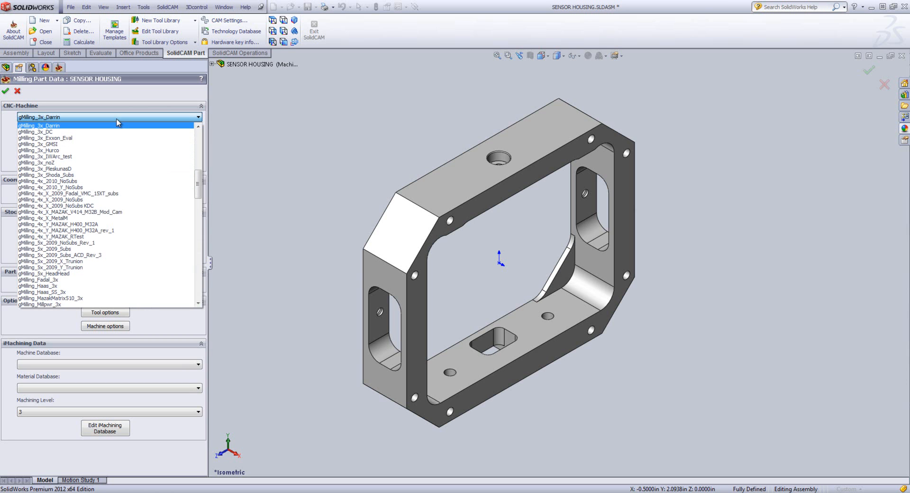
pyautogui.click(117, 119)
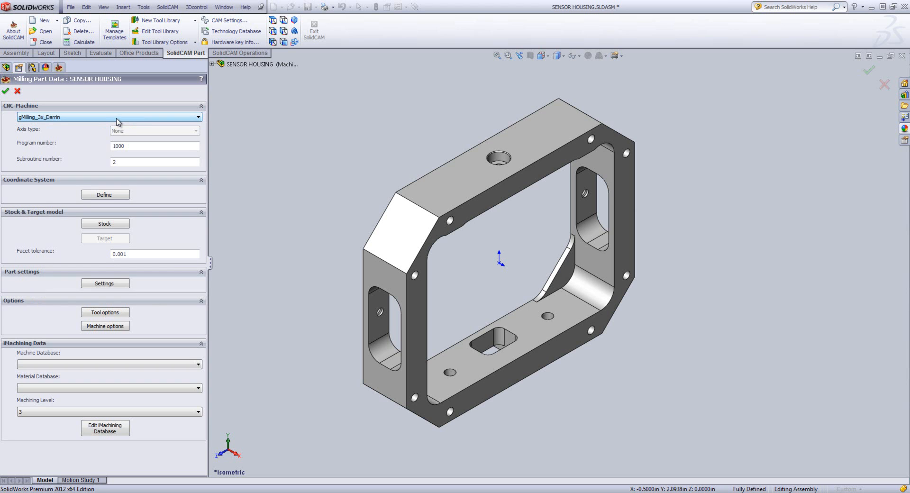
# - Begin defining the machine coordinate system and review the Normal to current view, Select Coordinate System and Define methods
pyautogui.click(108, 197)
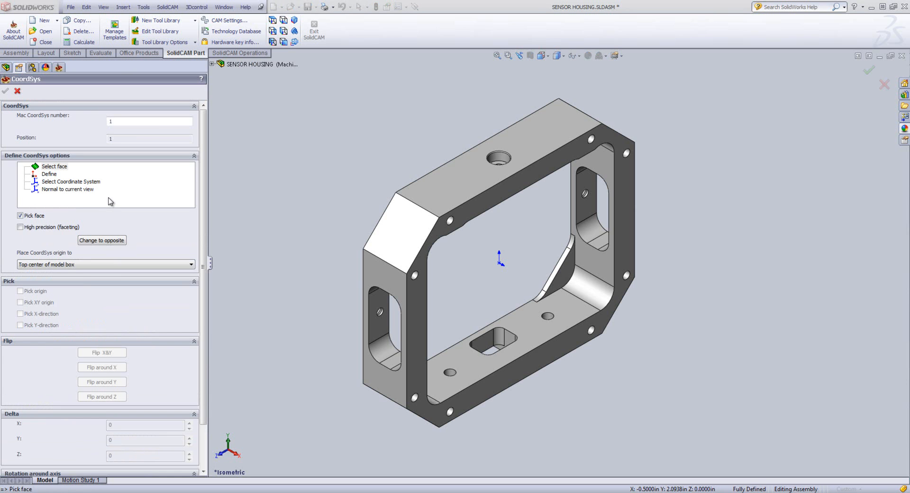
pyautogui.click(70, 190)
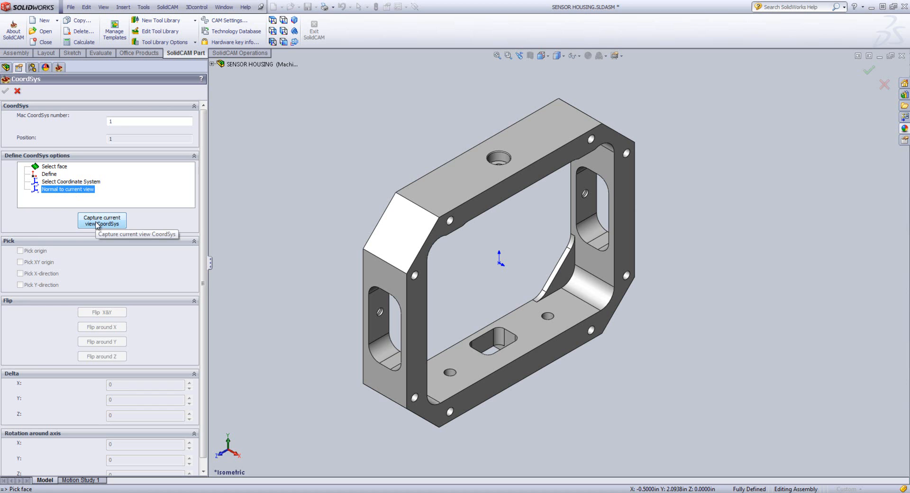
pyautogui.click(66, 182)
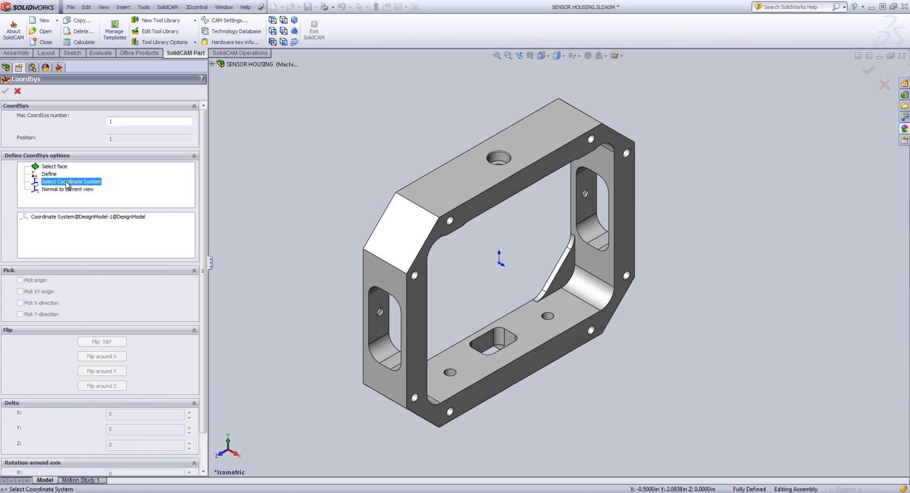
pyautogui.click(64, 217)
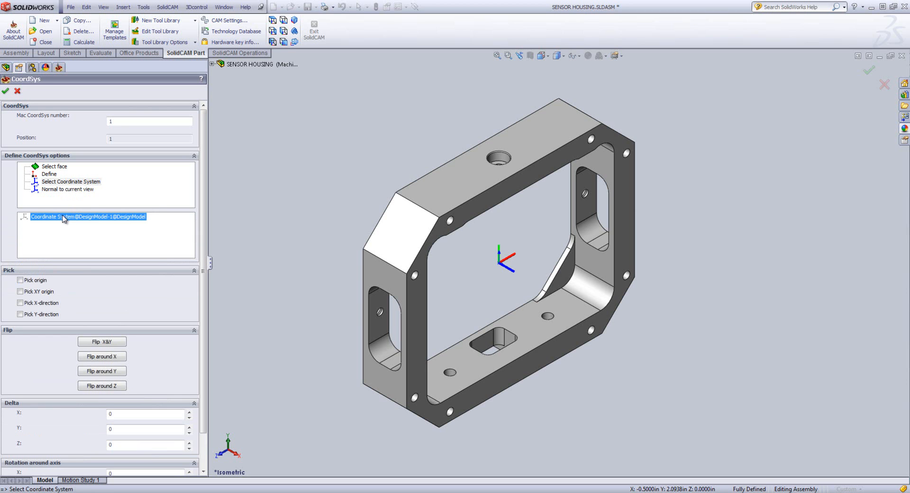
pyautogui.click(51, 174)
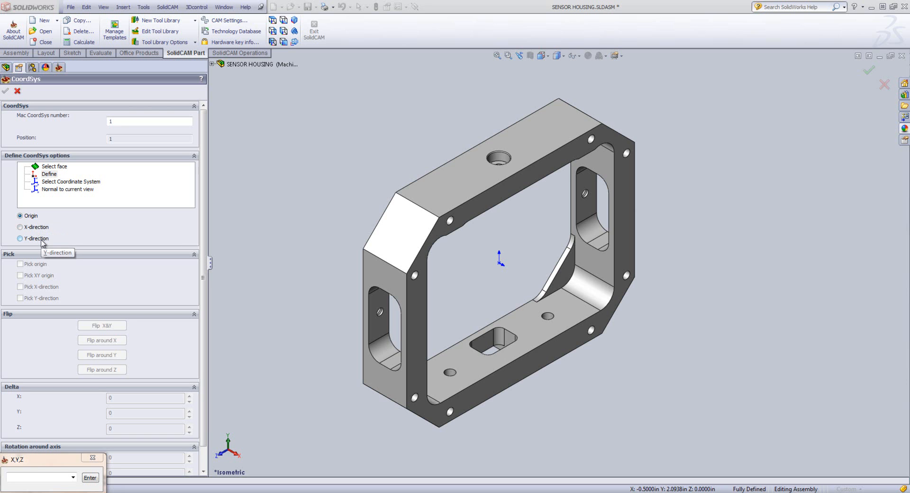
# - Define the coordinate system from the housing's dark front frame face, origin at top center of model box, flipped twice around Z
pyautogui.click(53, 167)
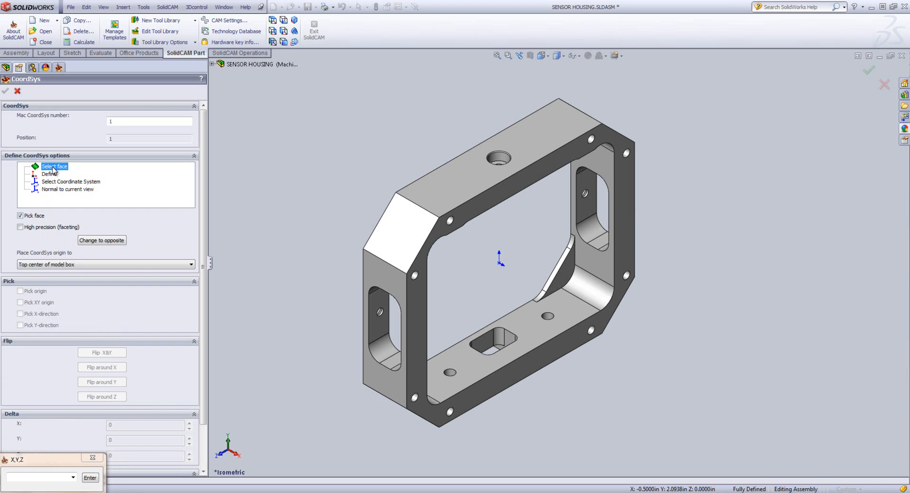
pyautogui.moveTo(204, 183); pyautogui.dragTo(206, 230)
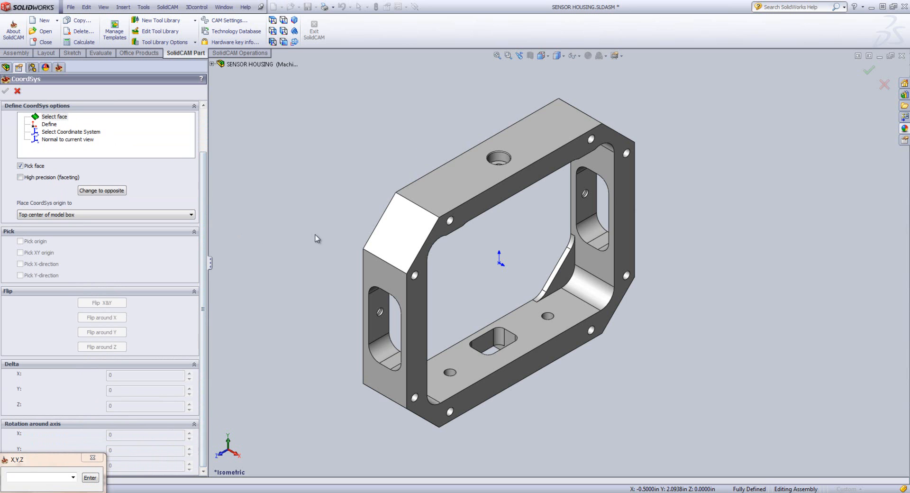
pyautogui.click(492, 198)
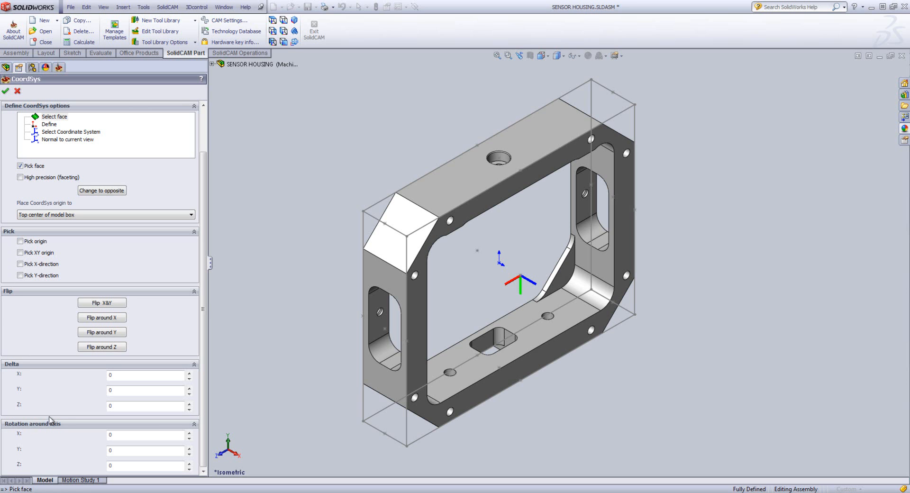
pyautogui.click(109, 349)
pyautogui.click(108, 349)
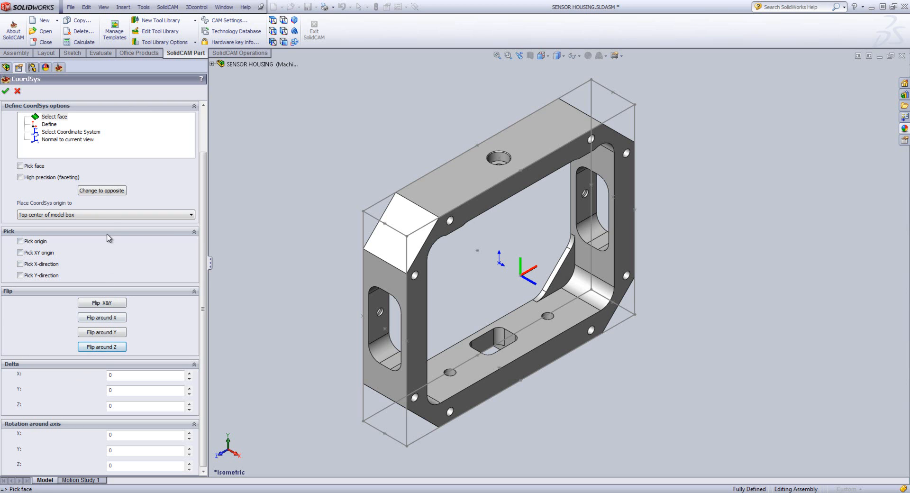
pyautogui.click(108, 216)
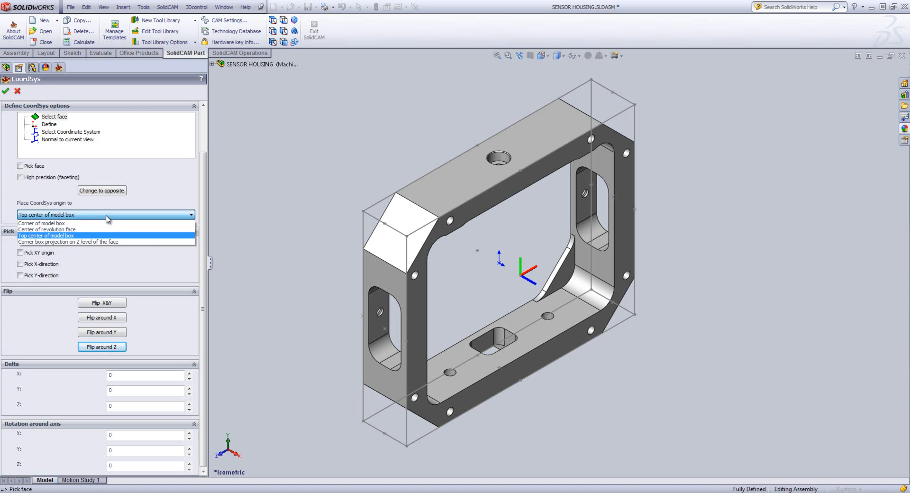
pyautogui.click(107, 216)
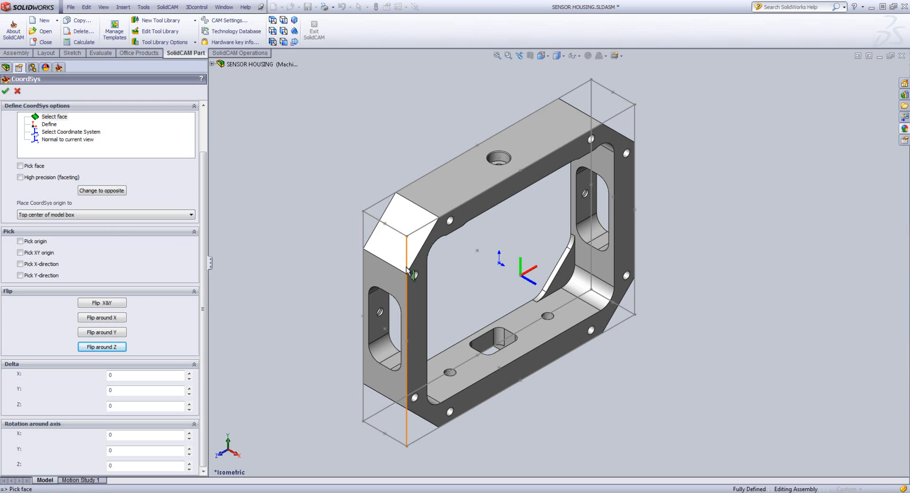
# - Try moving the coordinate system origin to the midpoint of the model box's vertical edge beside the housing's far end
pyautogui.click(403, 297)
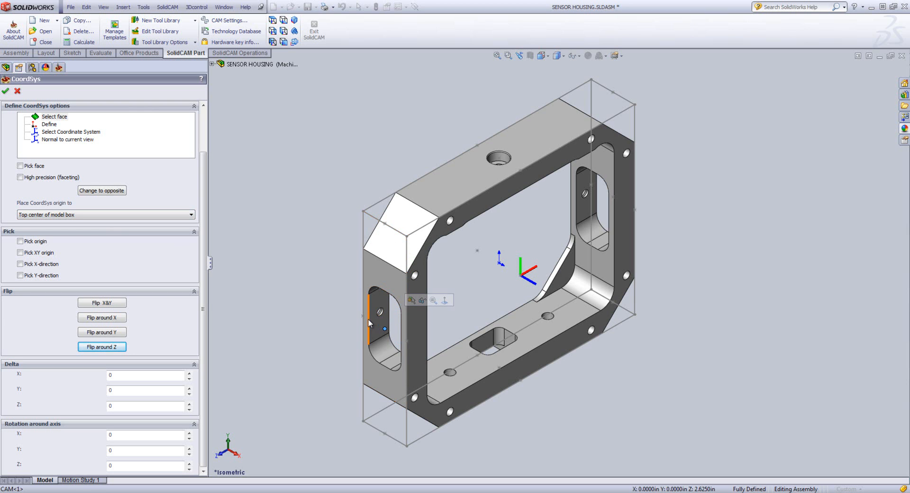
pyautogui.click(385, 225)
pyautogui.click(27, 241)
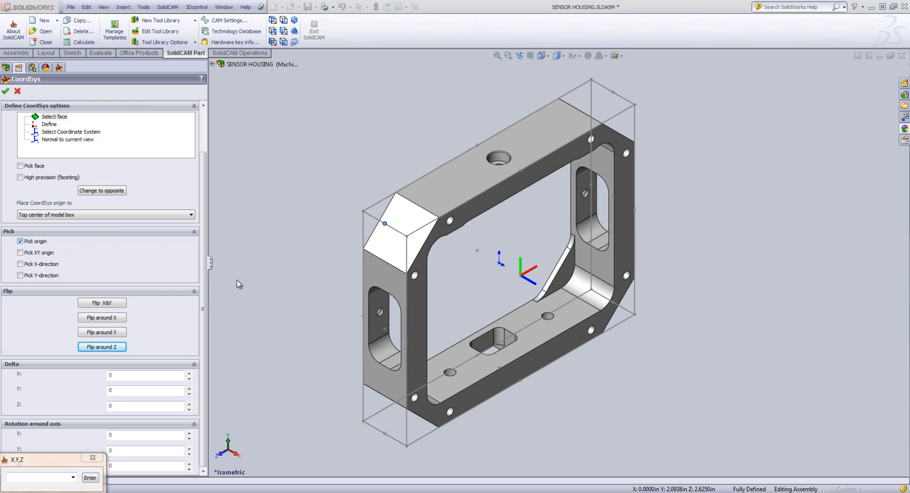
pyautogui.click(634, 209)
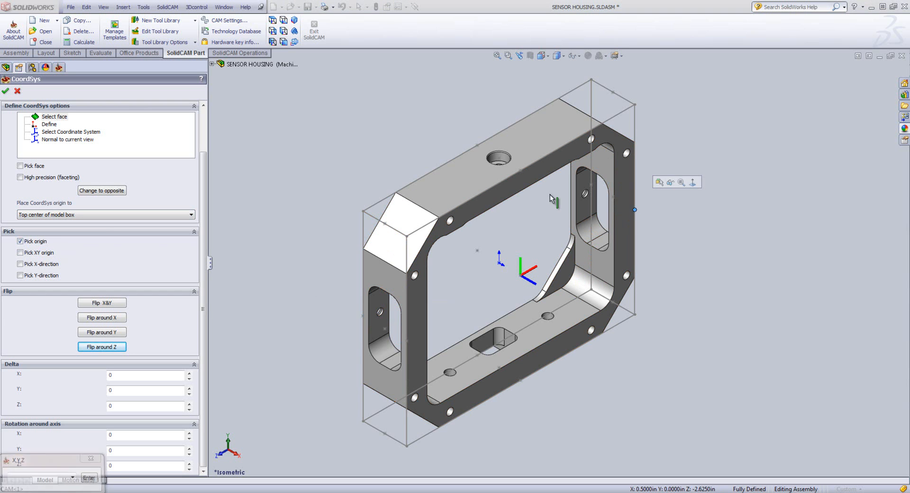
pyautogui.click(477, 145)
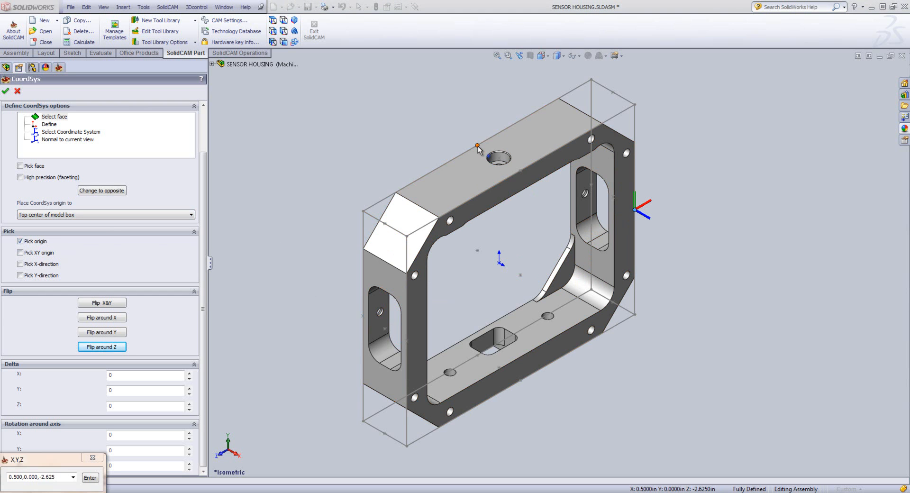
# - Place the origin at the center of the model box's front face and accept the coordinate system
pyautogui.click(521, 275)
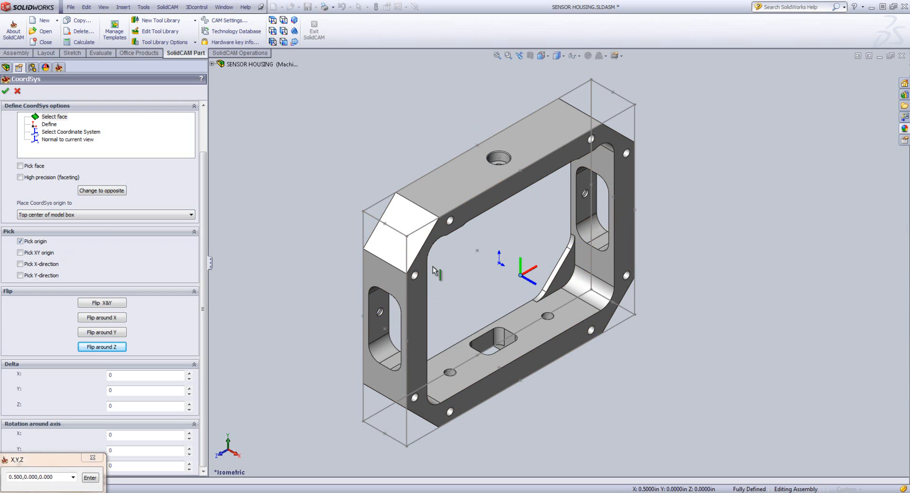
pyautogui.click(6, 91)
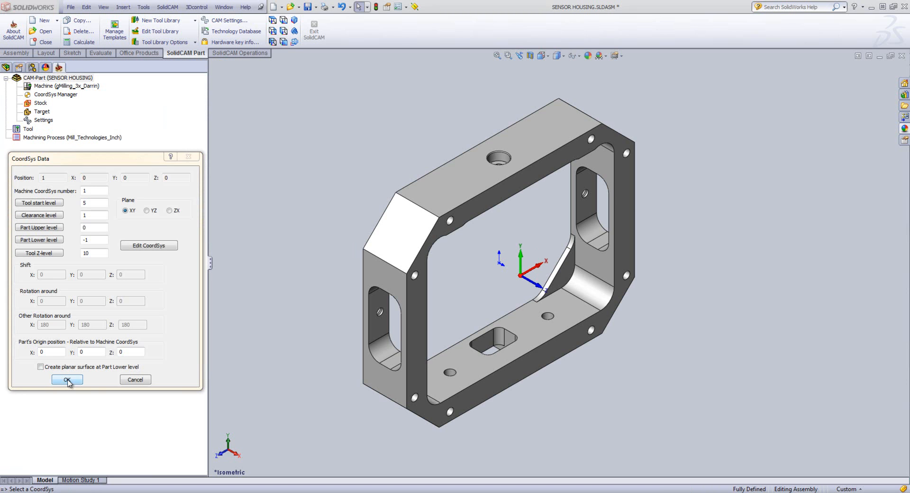
# - Review the clearance, part lower, part upper and tool start levels, and accept the CoordSys data
pyautogui.click(90, 214)
pyautogui.moveTo(91, 214); pyautogui.dragTo(81, 215)
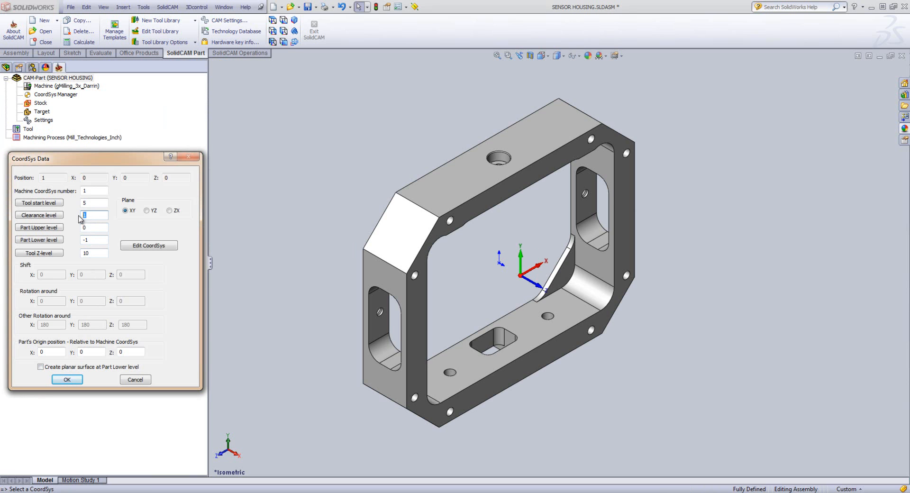
pyautogui.moveTo(89, 227)
pyautogui.mouseDown()
pyautogui.moveTo(80, 228)
pyautogui.moveTo(82, 240)
pyautogui.mouseUp()
pyautogui.moveTo(90, 214)
pyautogui.mouseDown()
pyautogui.moveTo(81, 215)
pyautogui.moveTo(83, 228)
pyautogui.mouseUp()
pyautogui.moveTo(90, 214); pyautogui.dragTo(80, 217)
pyautogui.moveTo(88, 203); pyautogui.dragTo(82, 204)
pyautogui.click(89, 202)
pyautogui.doubleClick(89, 202)
pyautogui.click(67, 380)
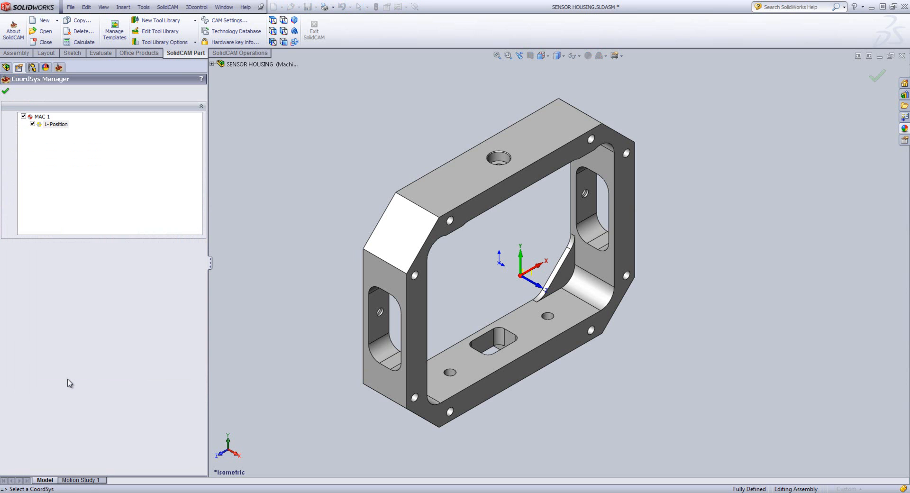
# - Review the commands offered for MAC 1 and its first position, and confirm the CoordSys Manager
pyautogui.rightClick(41, 117)
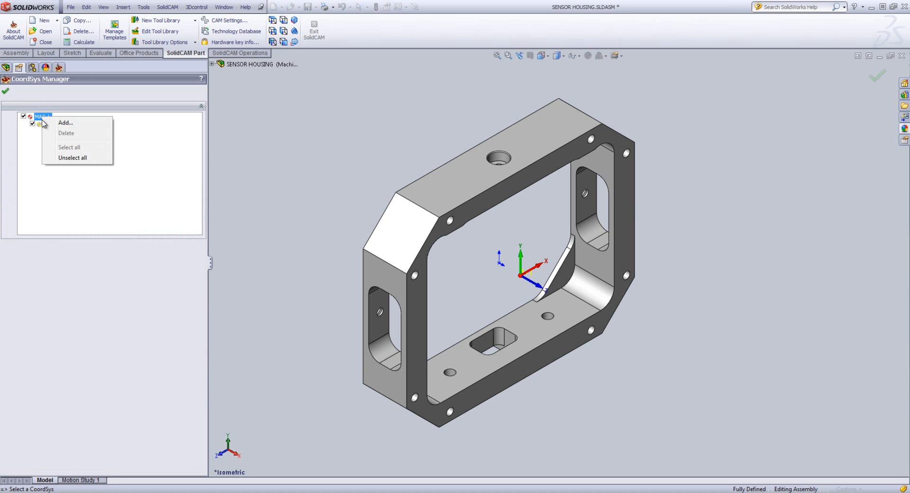
pyautogui.rightClick(42, 125)
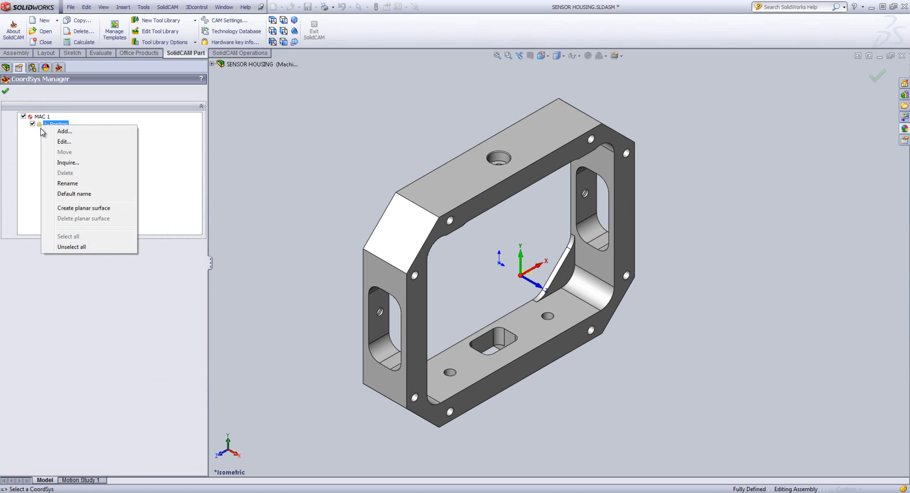
pyautogui.click(41, 132)
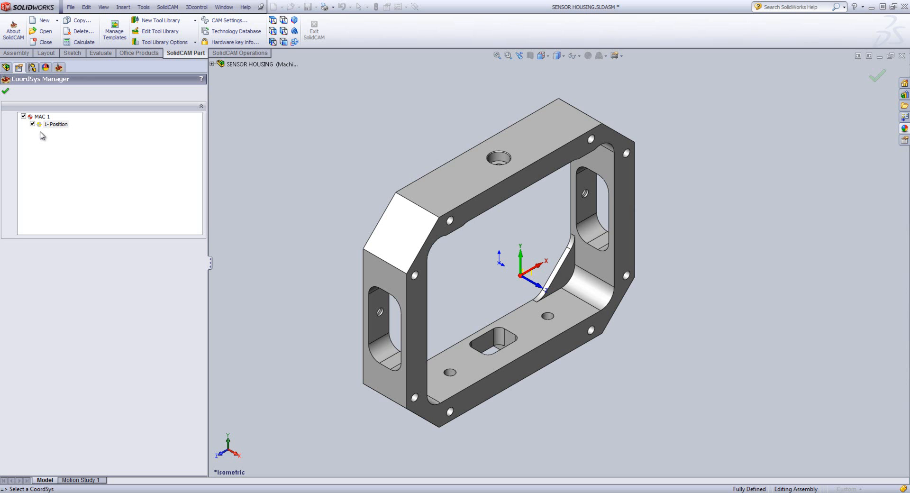
pyautogui.click(5, 90)
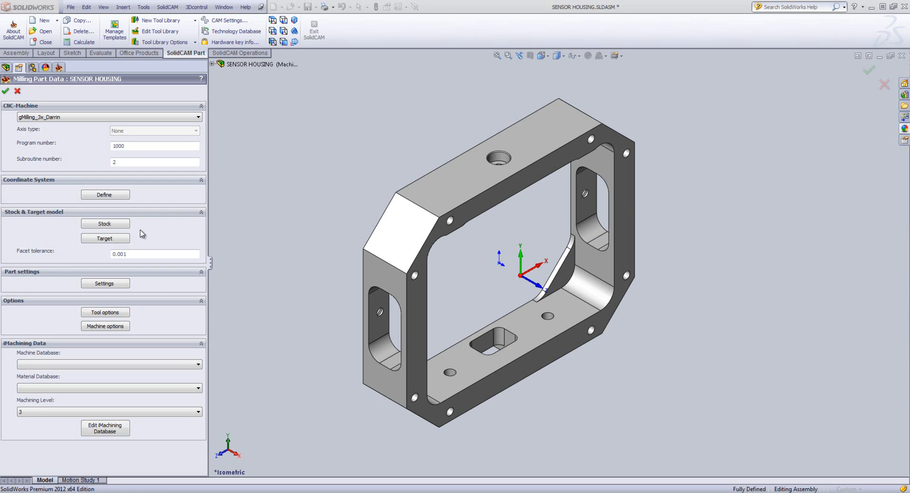
# - Begin the stock definition and try the STL method, browsing for an STL file without choosing one
pyautogui.click(104, 224)
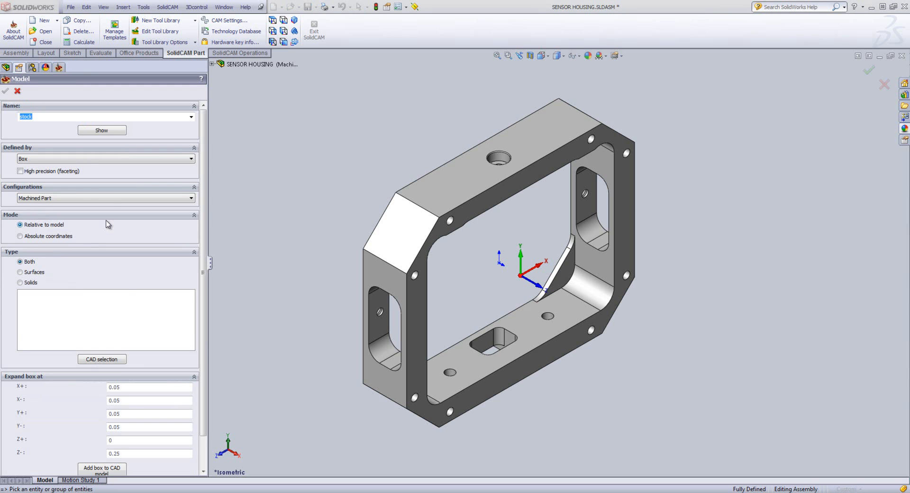
pyautogui.click(90, 161)
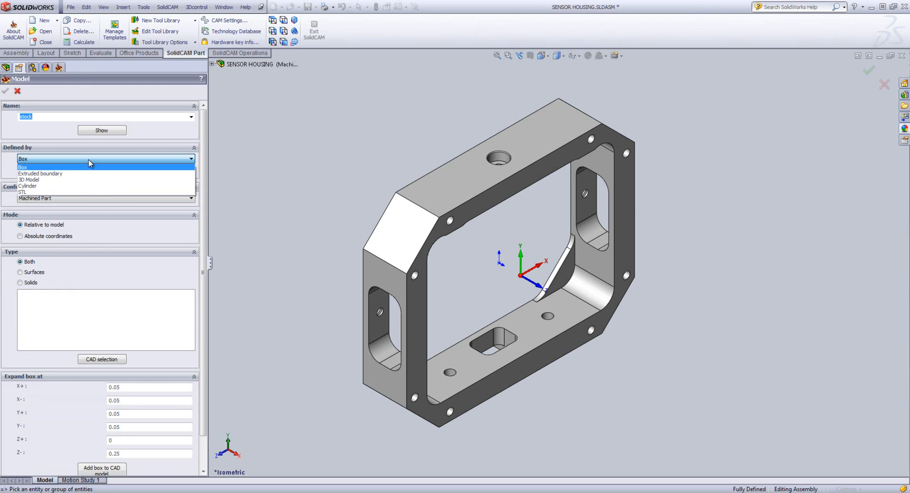
pyautogui.click(59, 193)
pyautogui.click(94, 210)
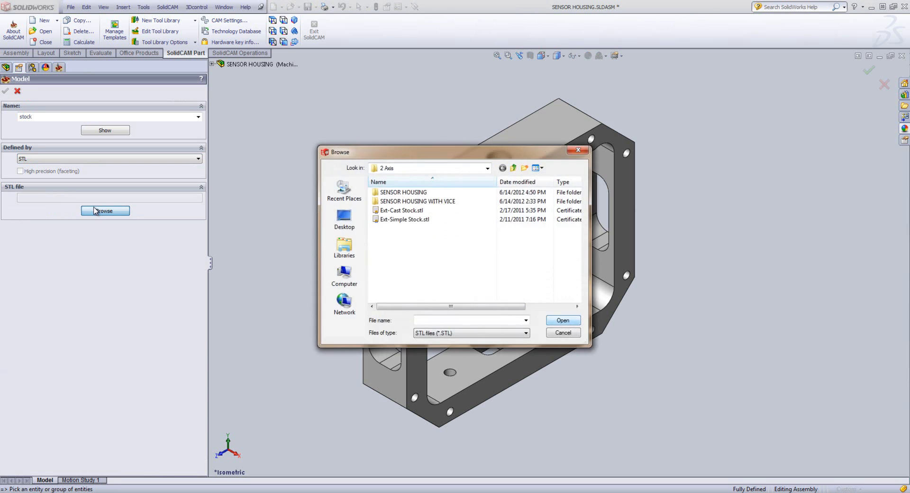
pyautogui.click(563, 332)
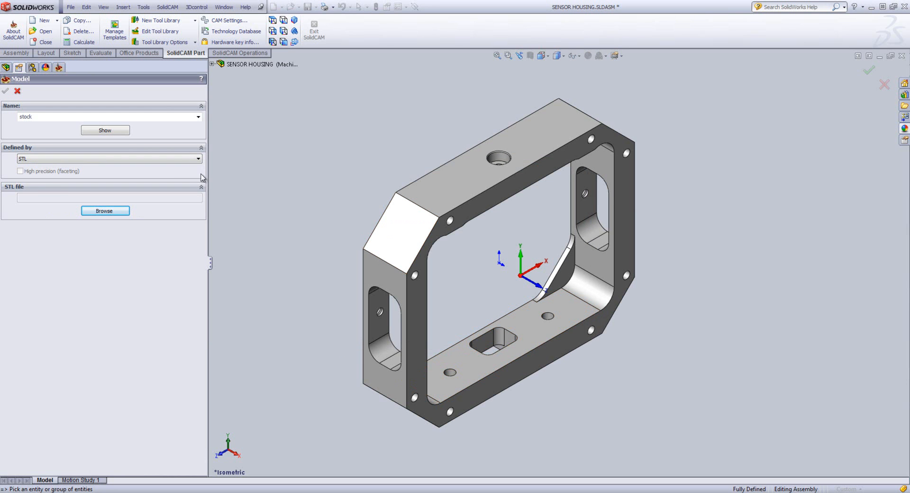
# - Try defining the stock as a cylinder around the housing solid with an external offset of 0.15
pyautogui.click(183, 161)
pyautogui.click(126, 186)
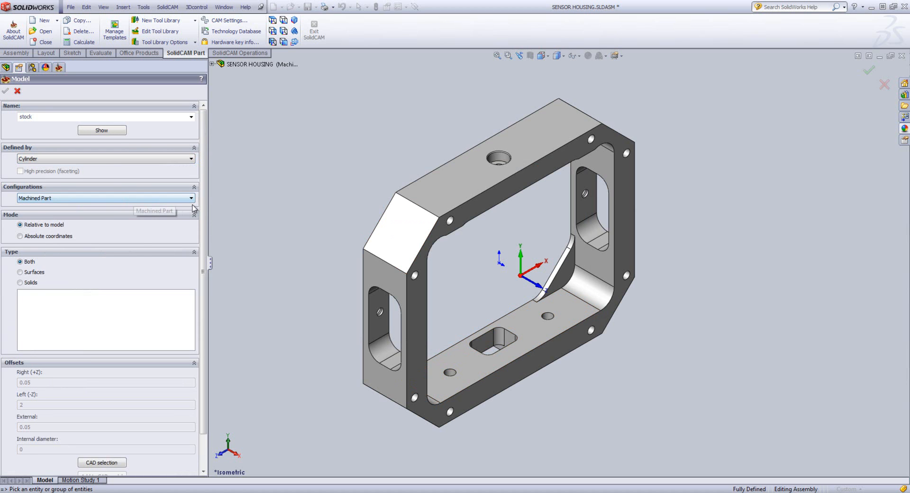
pyautogui.scroll(-3, 200, 237)
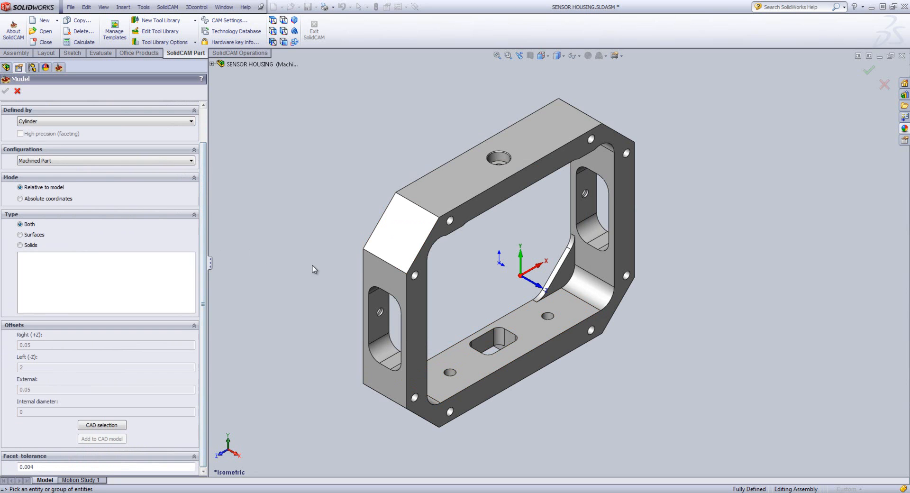
pyautogui.click(374, 268)
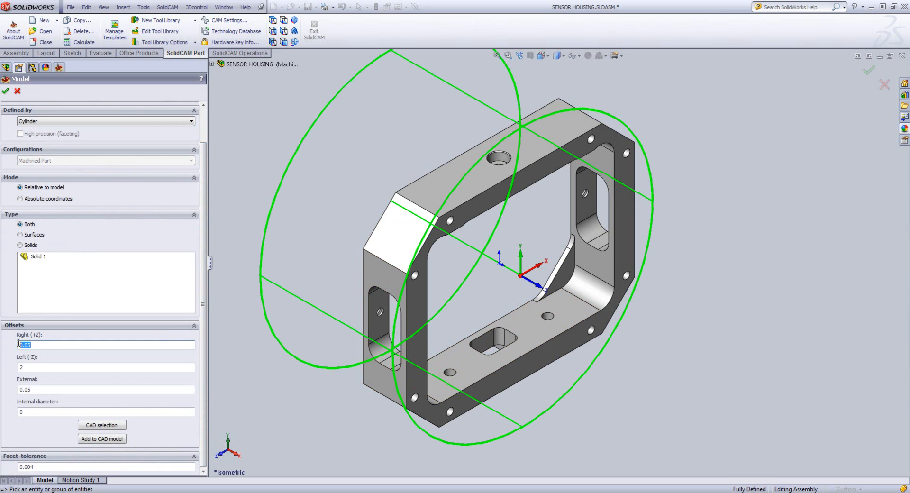
pyautogui.doubleClick(29, 367)
pyautogui.doubleClick(32, 389)
pyautogui.write('.')
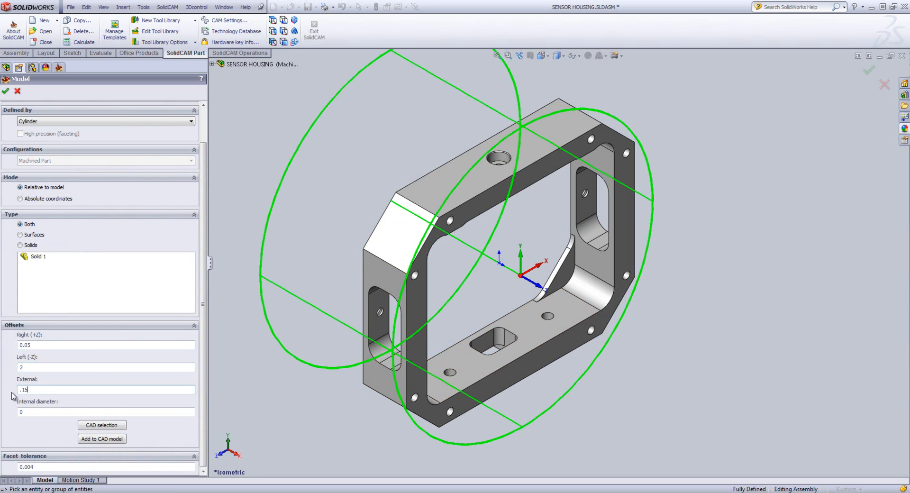
pyautogui.click(27, 410)
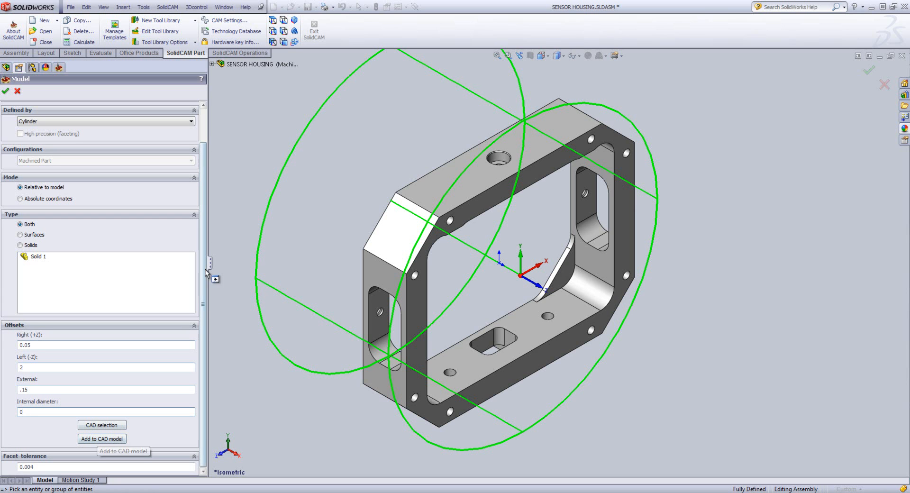
# - Expand the SENSOR HOUSING design tree down to the contents of the CAM component and select that component
pyautogui.click(212, 64)
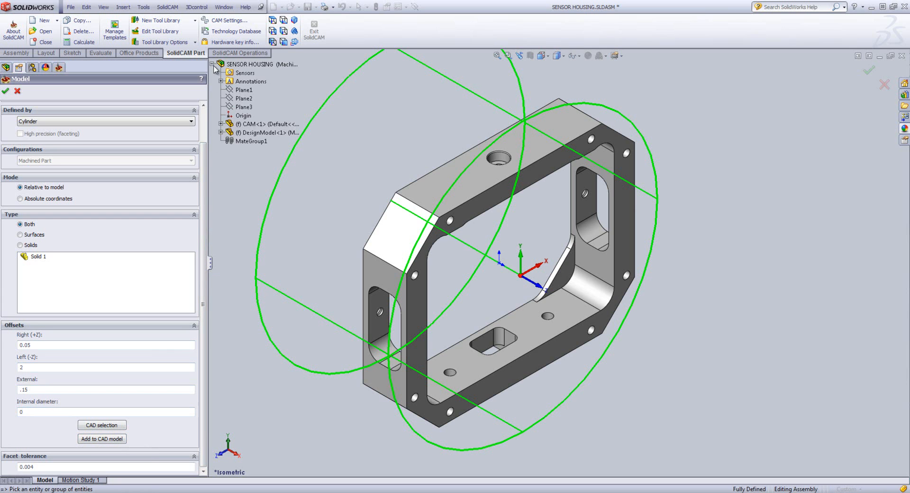
pyautogui.click(221, 124)
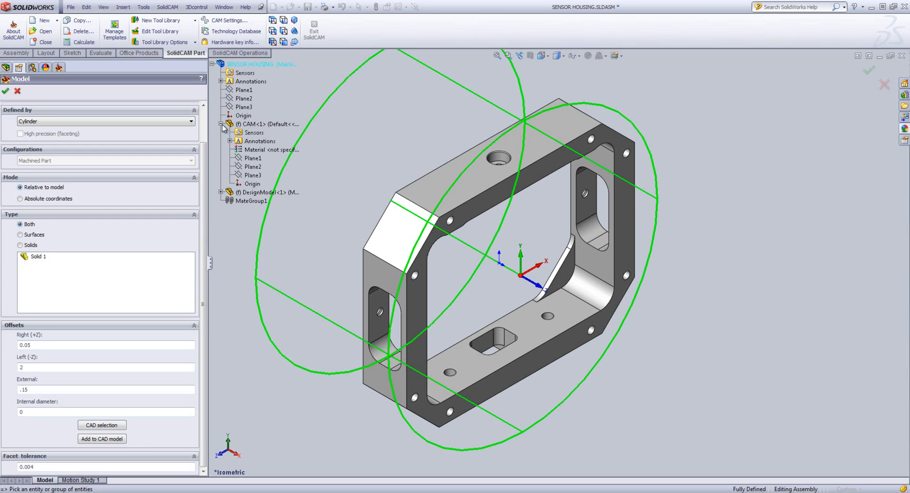
pyautogui.click(253, 126)
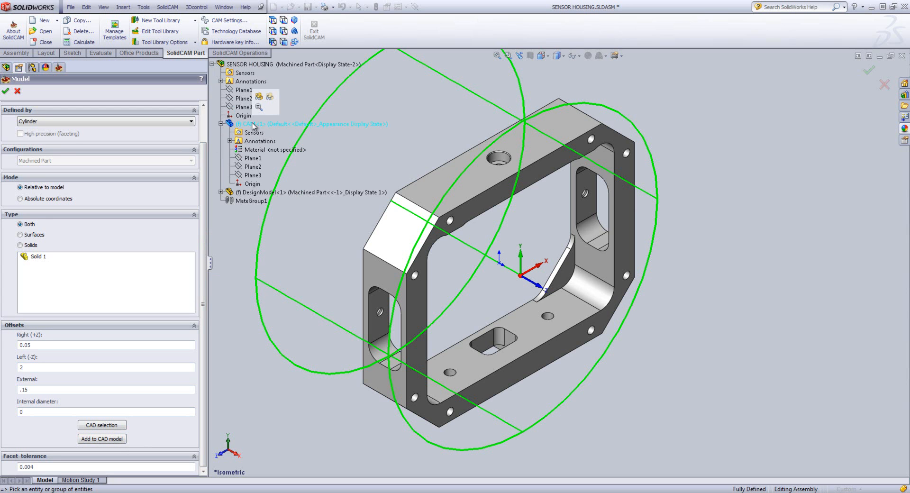
# - Try the 3D Model method for the stock and look over the commands for inserting a component
pyautogui.click(191, 121)
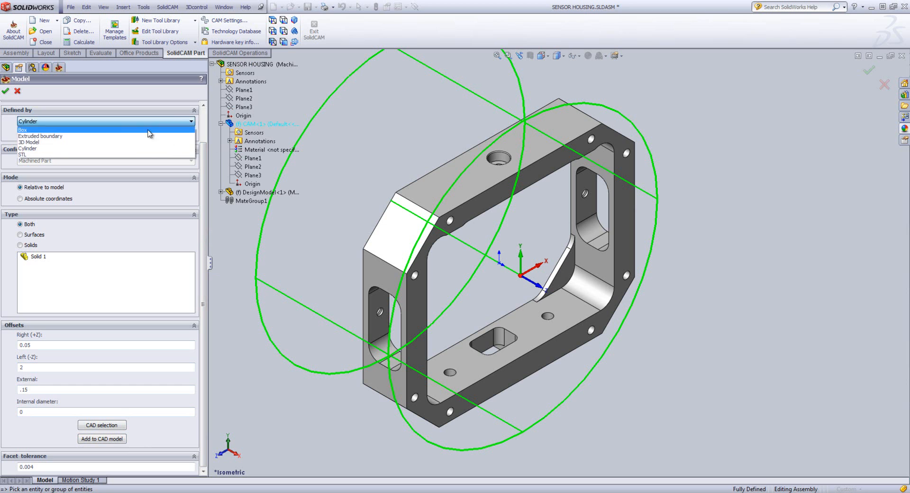
pyautogui.click(44, 143)
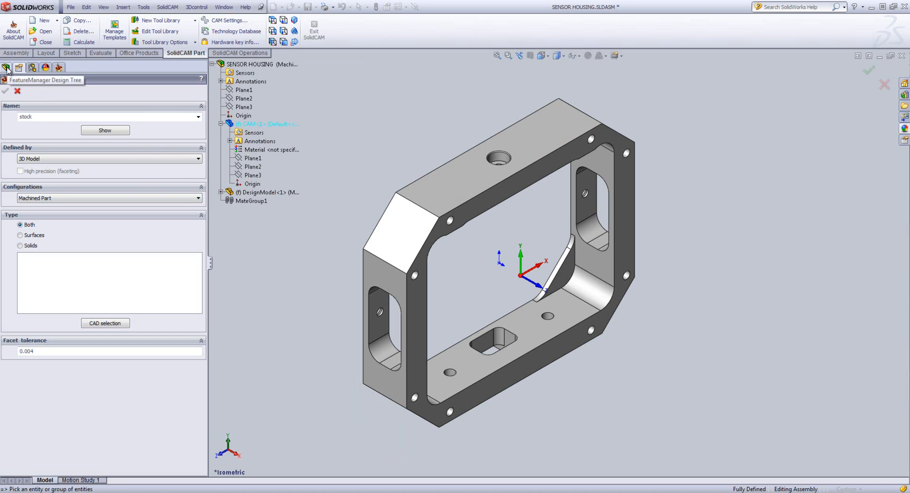
pyautogui.click(125, 7)
pyautogui.moveTo(139, 22)
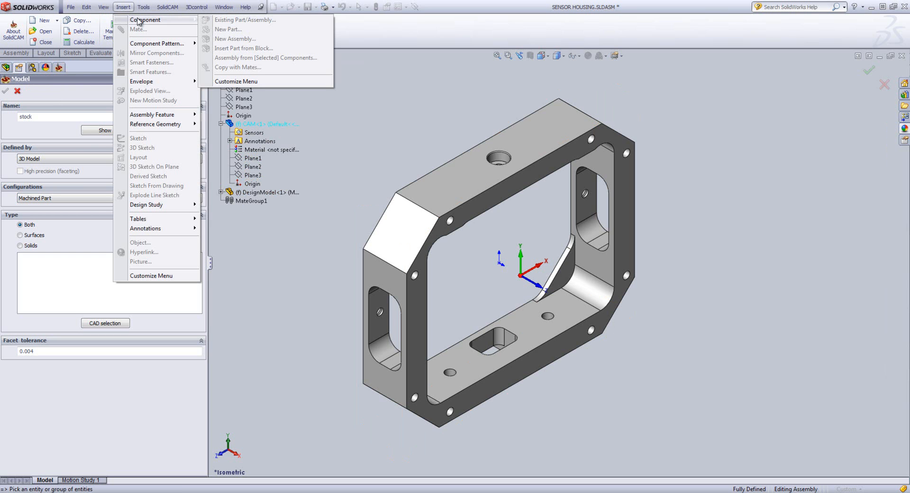
pyautogui.click(52, 158)
pyautogui.click(52, 161)
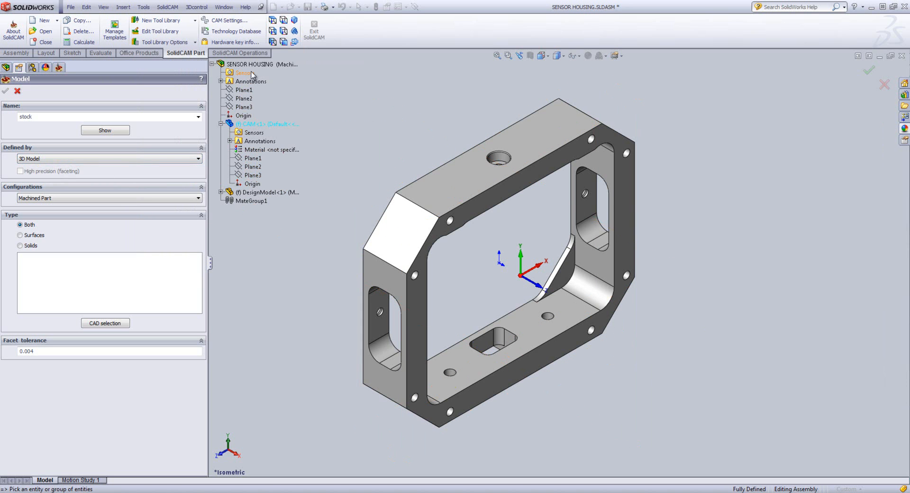
# - Define the stock as a box relative to the model, using the housing solid
pyautogui.click(147, 158)
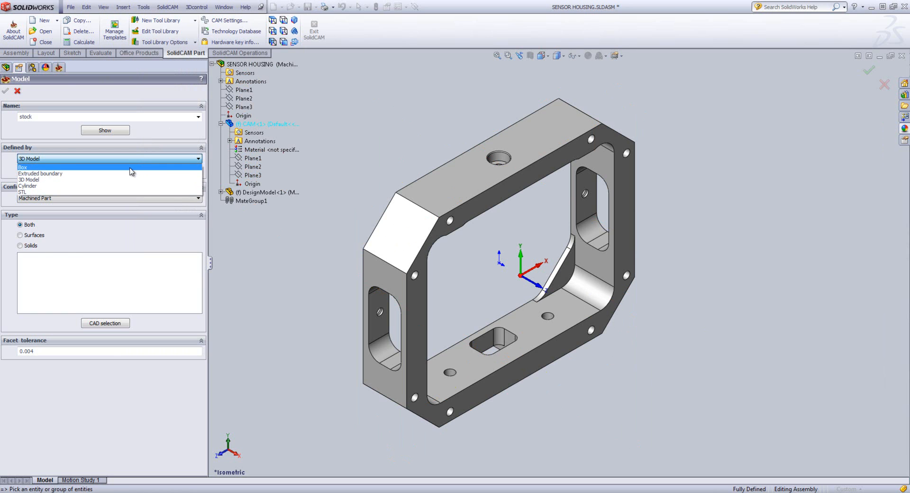
pyautogui.click(130, 168)
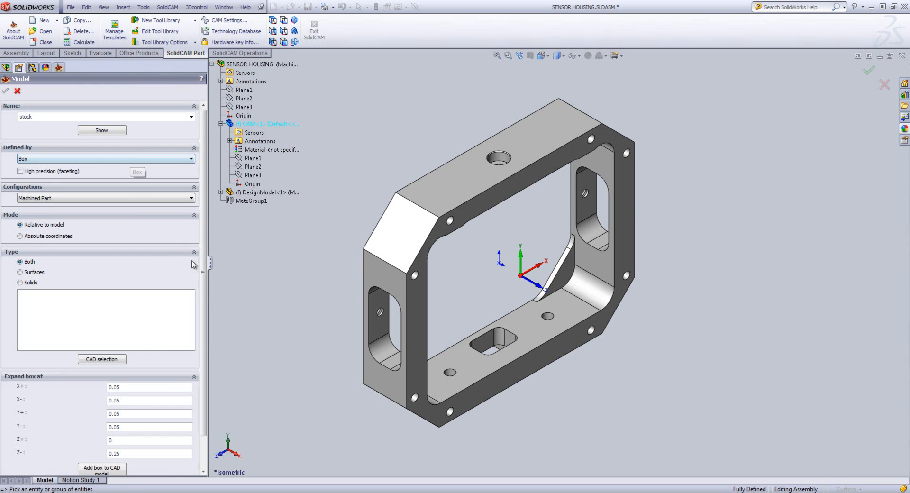
pyautogui.click(374, 269)
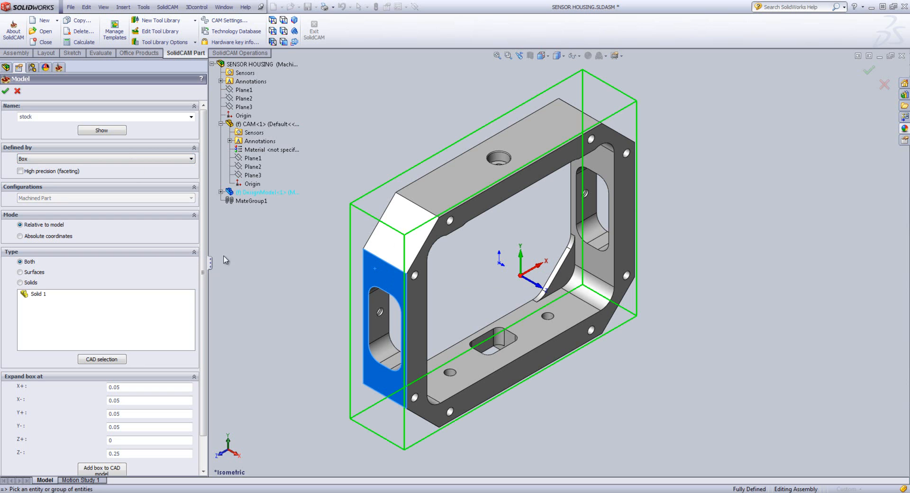
pyautogui.moveTo(204, 240); pyautogui.dragTo(204, 288)
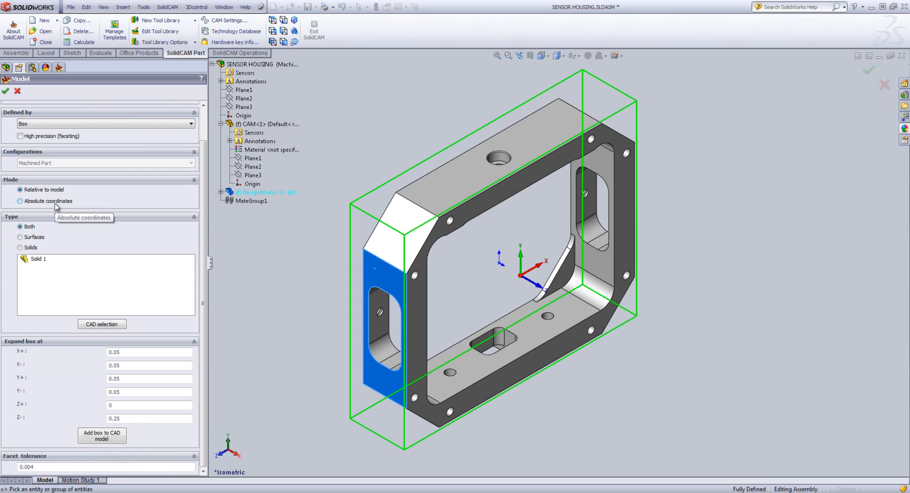
# - Try expanding the stock box by 0.5 in the Z- direction, checking it in a side view
pyautogui.click(128, 352)
pyautogui.click(127, 419)
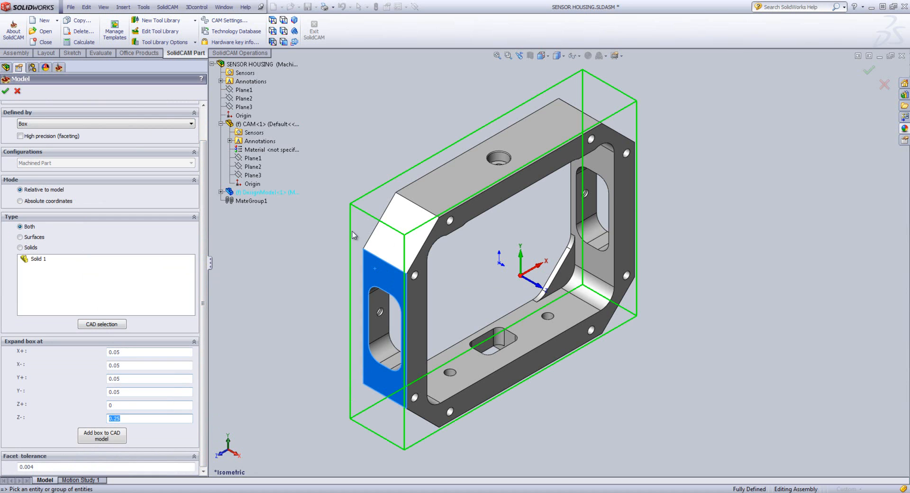
pyautogui.click(283, 42)
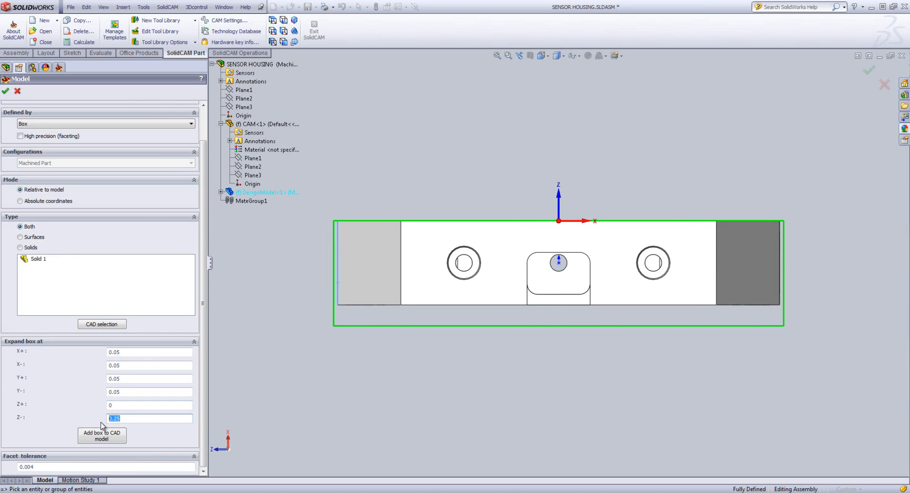
pyautogui.write('.')
pyautogui.click(121, 405)
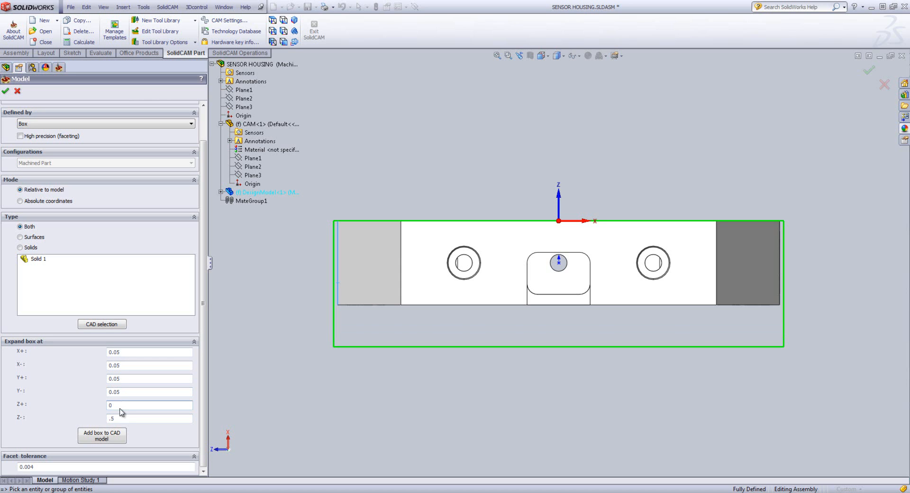
# - Set the Z- expansion to 0.25, add the stock box to the CAD model and select its Stock sketch
pyautogui.press('Tab')
pyautogui.write('.25')
pyautogui.click(116, 405)
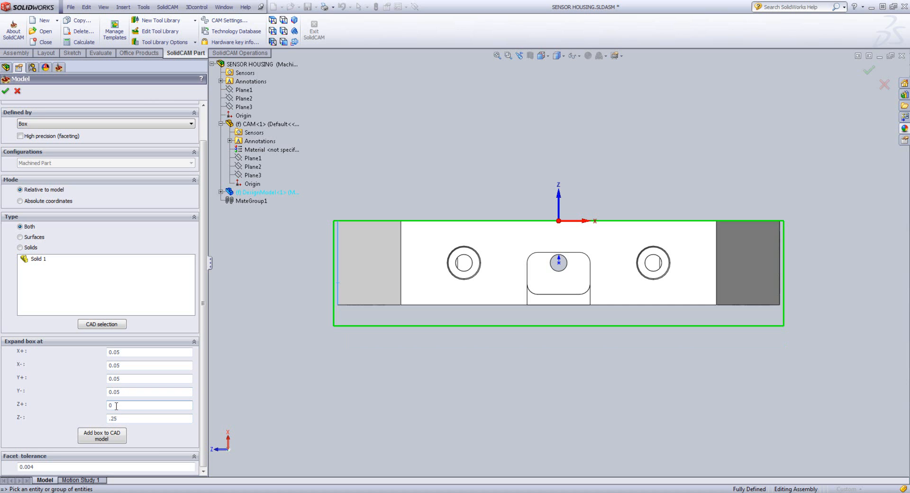
pyautogui.click(102, 436)
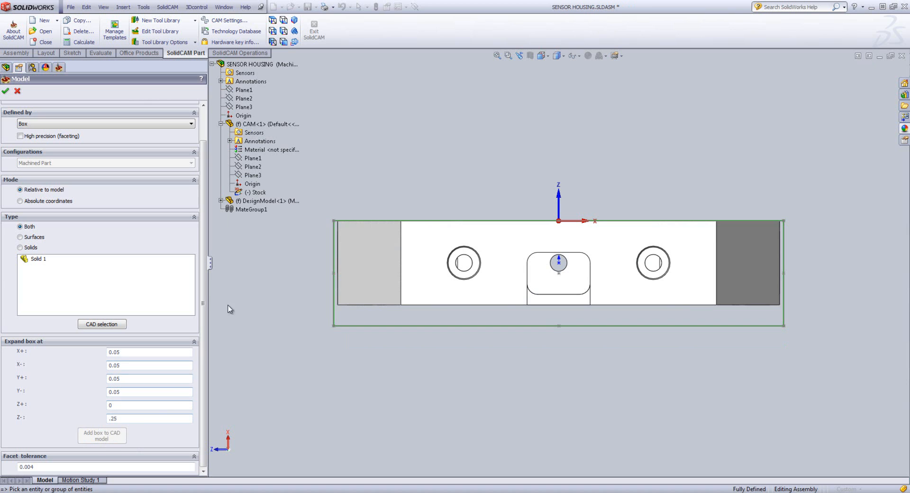
pyautogui.click(251, 193)
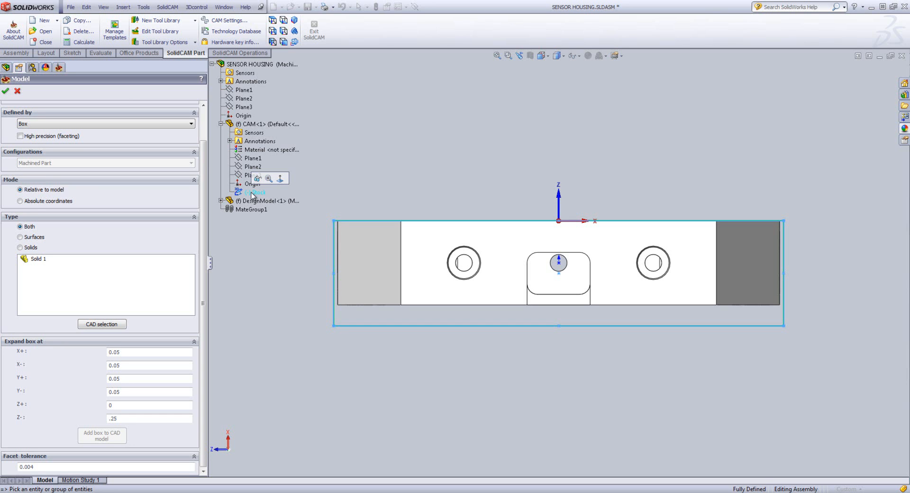
# - Preview the stock model in 3D, rotate it for inspection and close the preview
pyautogui.scroll(2, 113, 116)
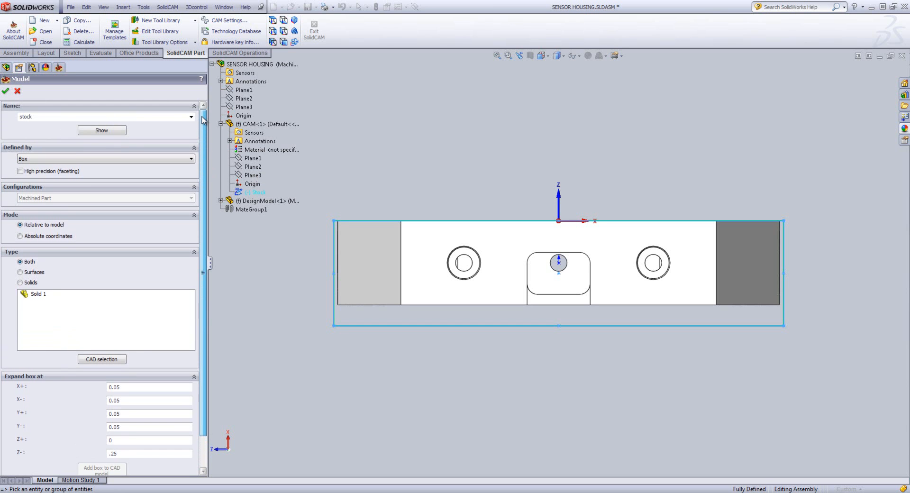
pyautogui.click(100, 130)
pyautogui.moveTo(512, 334); pyautogui.dragTo(544, 318)
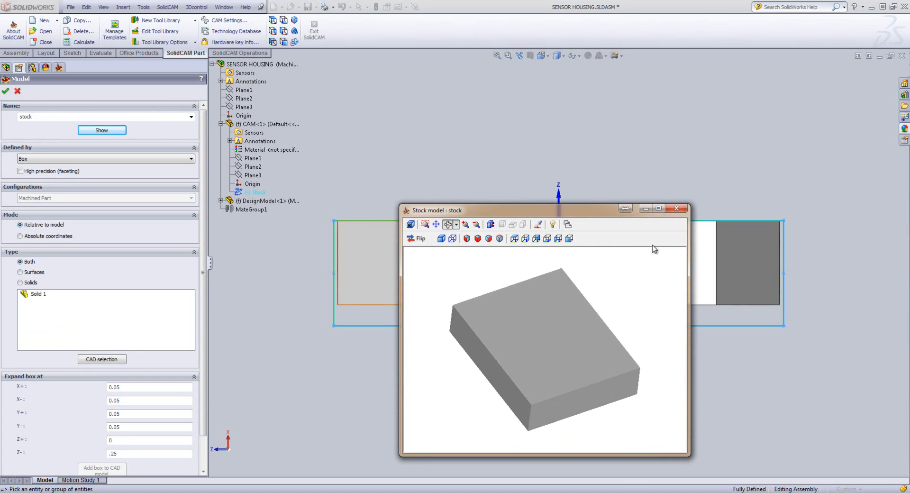
pyautogui.click(674, 210)
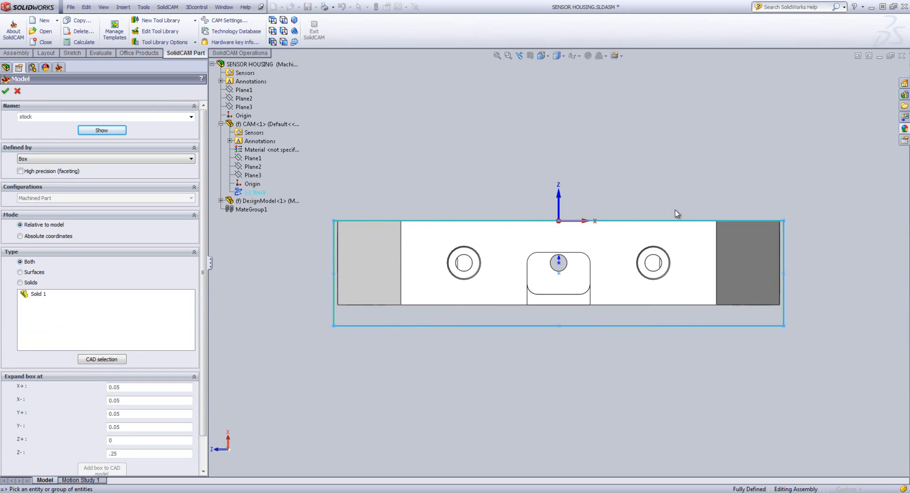
# - Accept the stock definition and define the 3D target model, named target, from the housing solid
pyautogui.click(6, 92)
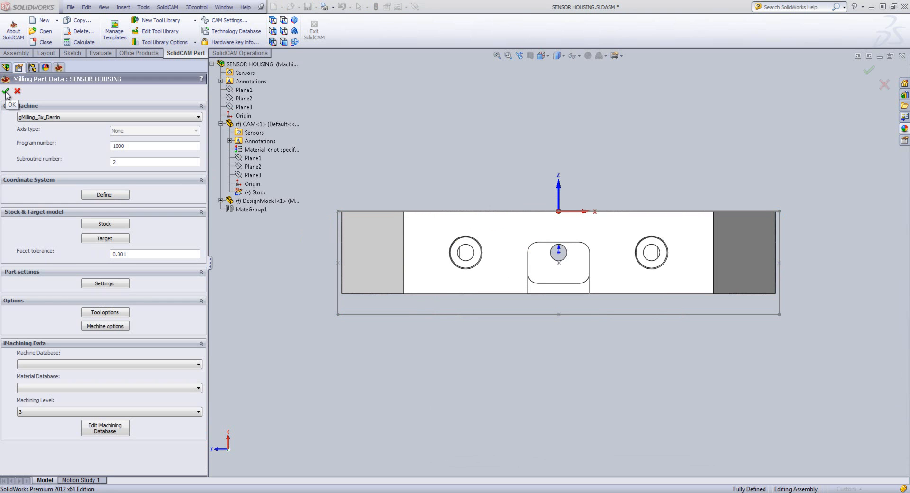
pyautogui.click(103, 239)
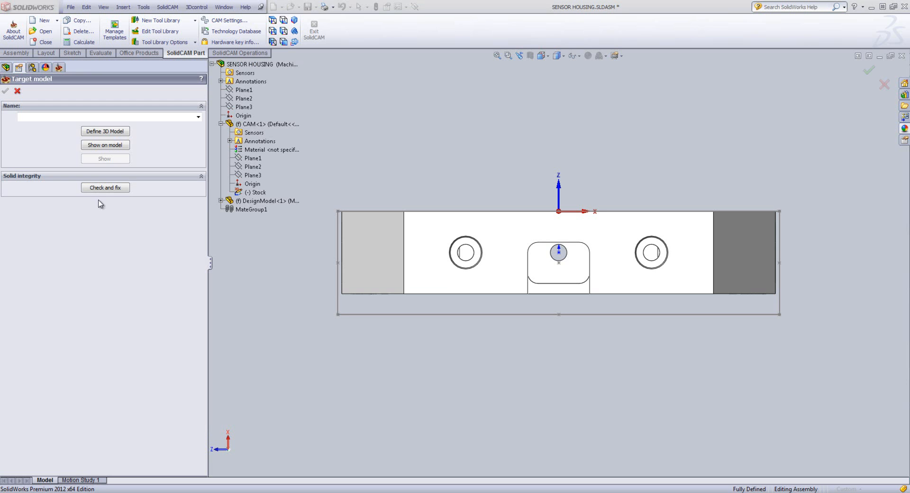
pyautogui.click(110, 132)
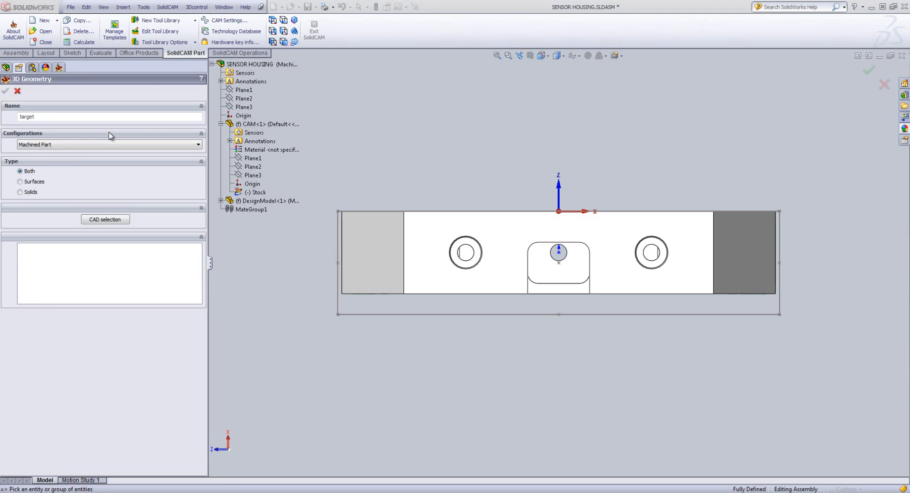
pyautogui.click(383, 249)
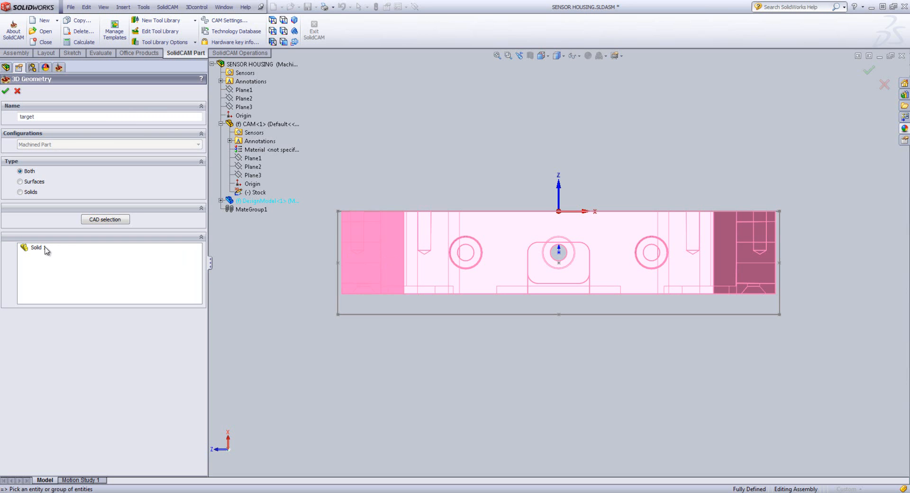
pyautogui.click(371, 247)
pyautogui.click(371, 247)
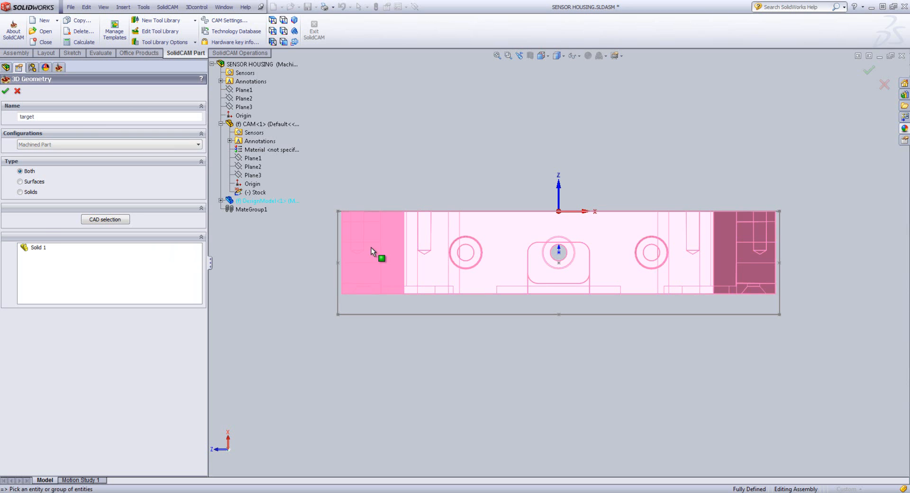
pyautogui.rightClick(35, 248)
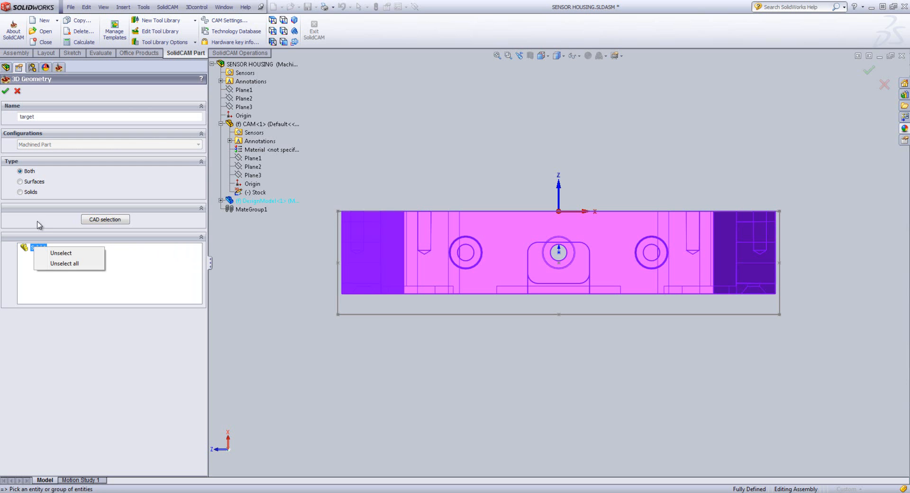
pyautogui.click(7, 91)
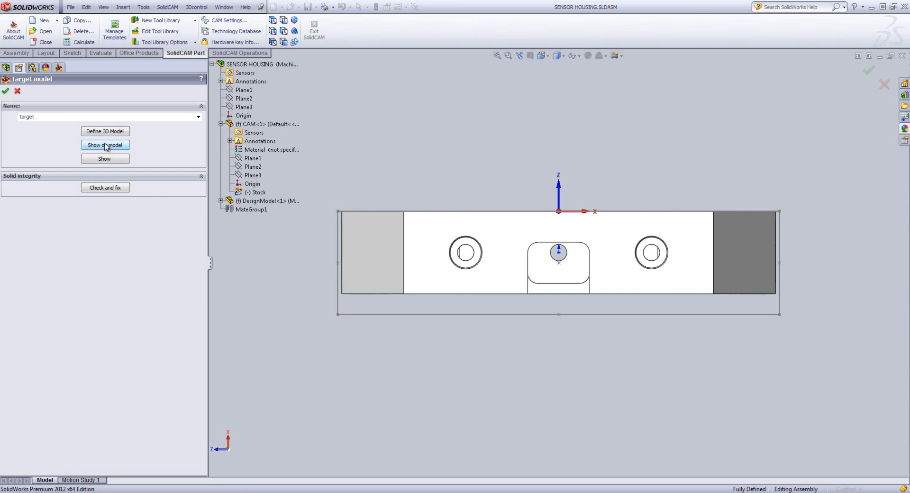
# - Highlight the target on the model in an isometric view, collapse the assembly tree and end the highlighting
pyautogui.click(105, 145)
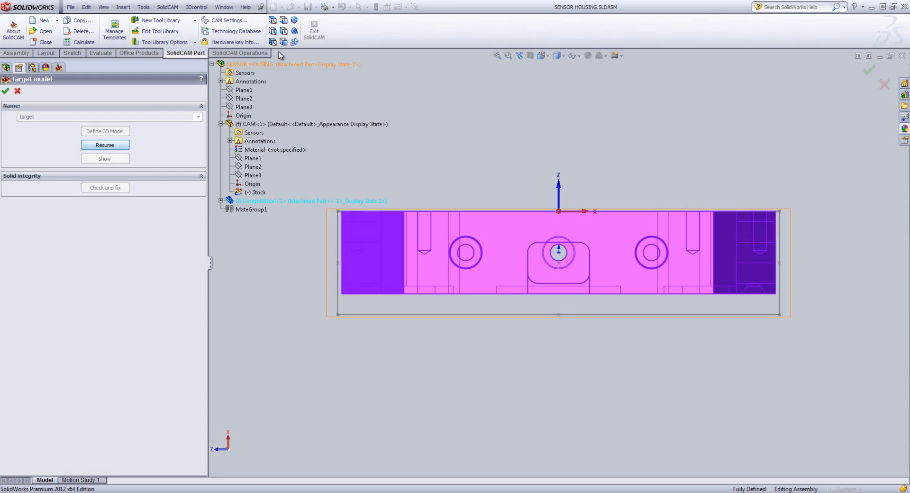
pyautogui.click(294, 21)
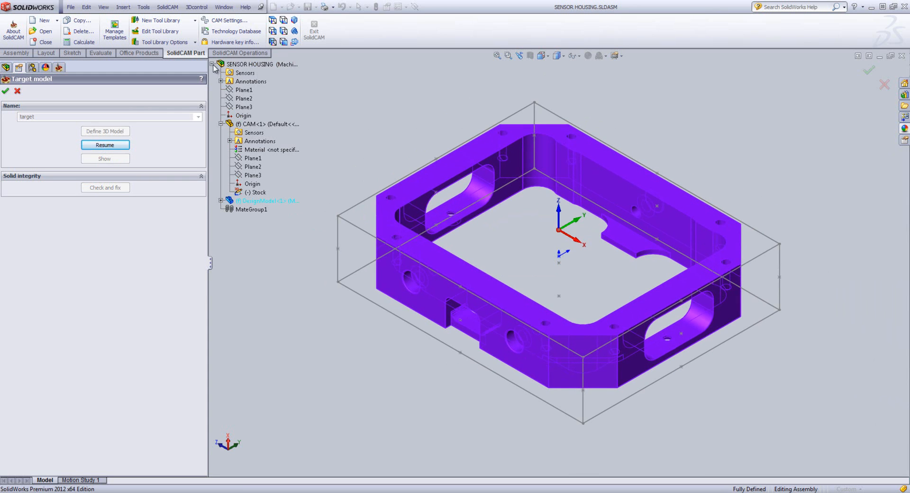
pyautogui.click(212, 64)
pyautogui.click(113, 145)
# - Preview the target model in 3D, rotate it for inspection, close the preview and accept the target definition
pyautogui.click(108, 160)
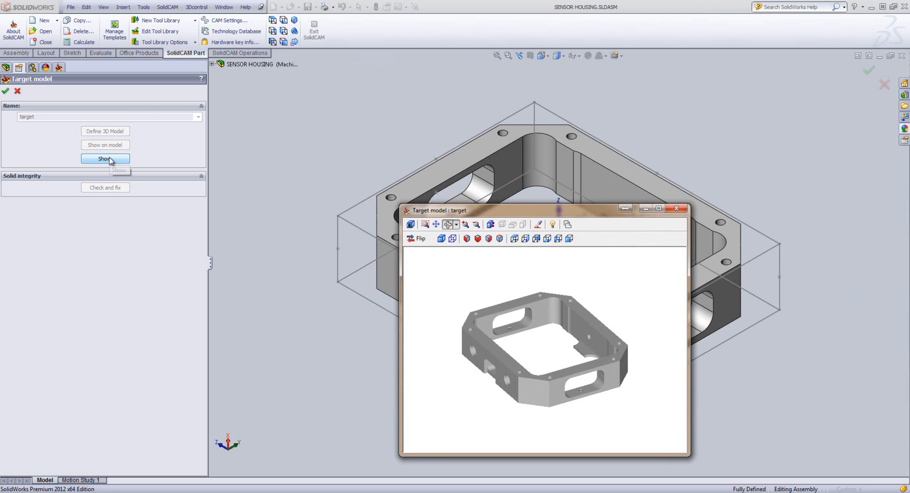
pyautogui.moveTo(546, 211); pyautogui.dragTo(520, 125)
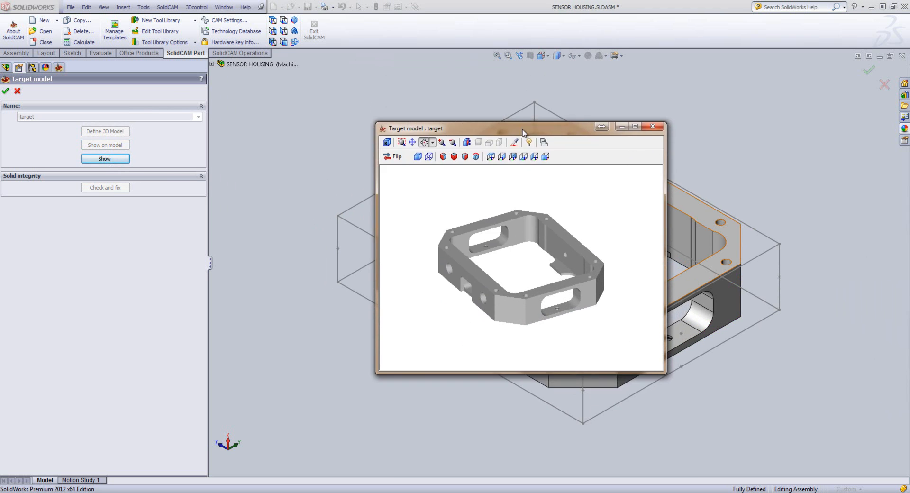
pyautogui.moveTo(505, 241)
pyautogui.mouseDown()
pyautogui.moveTo(501, 268)
pyautogui.moveTo(501, 236)
pyautogui.moveTo(507, 240)
pyautogui.mouseUp()
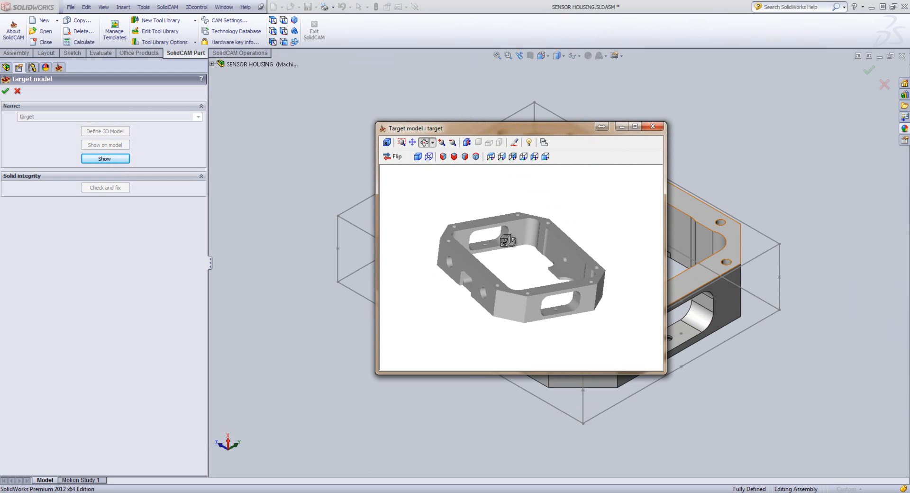
pyautogui.click(651, 127)
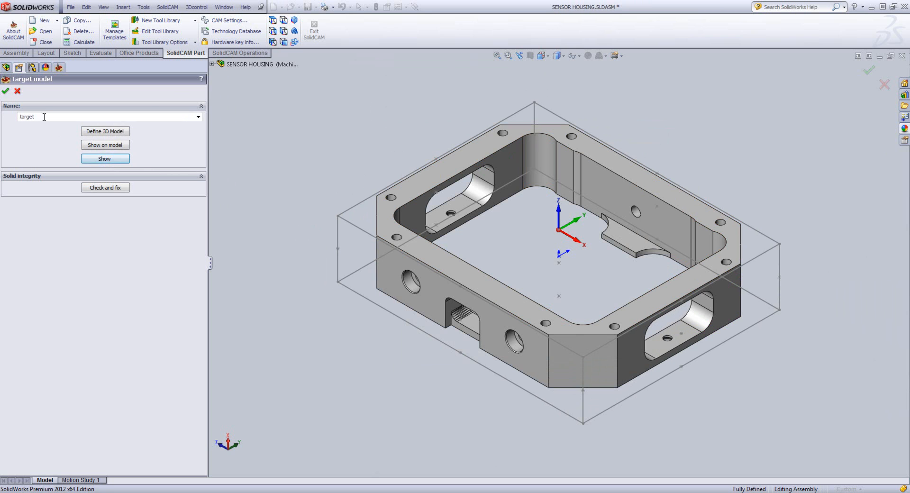
pyautogui.click(5, 91)
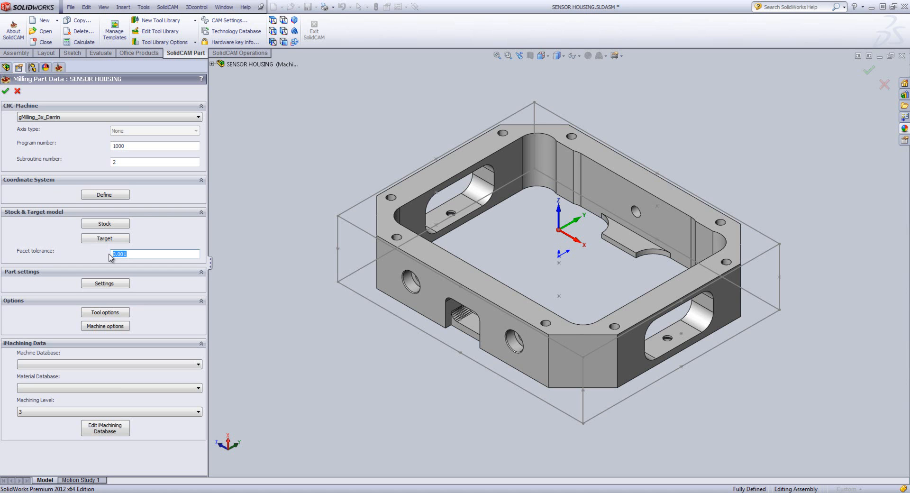
# - Set the part's synchronization to associate the geometry with the current configuration and finish the milling part definition
pyautogui.click(109, 254)
pyautogui.click(105, 283)
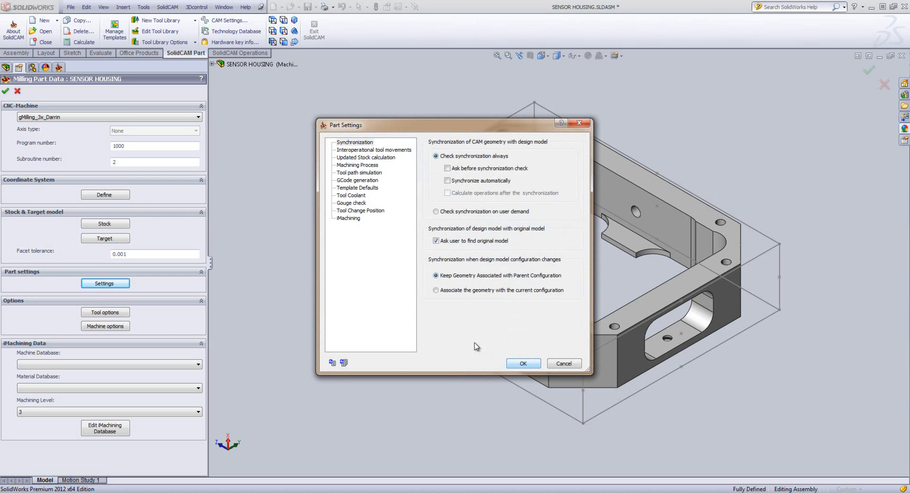
pyautogui.click(359, 143)
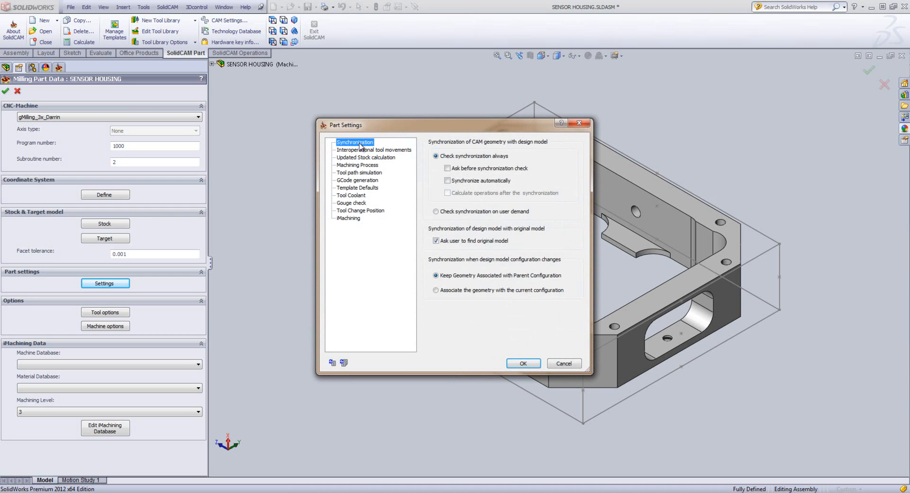
pyautogui.click(437, 290)
pyautogui.click(515, 363)
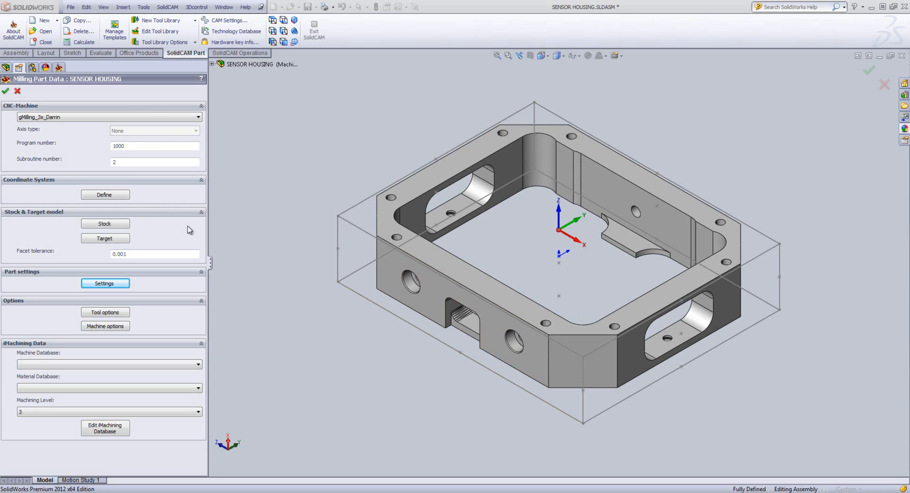
pyautogui.click(5, 92)
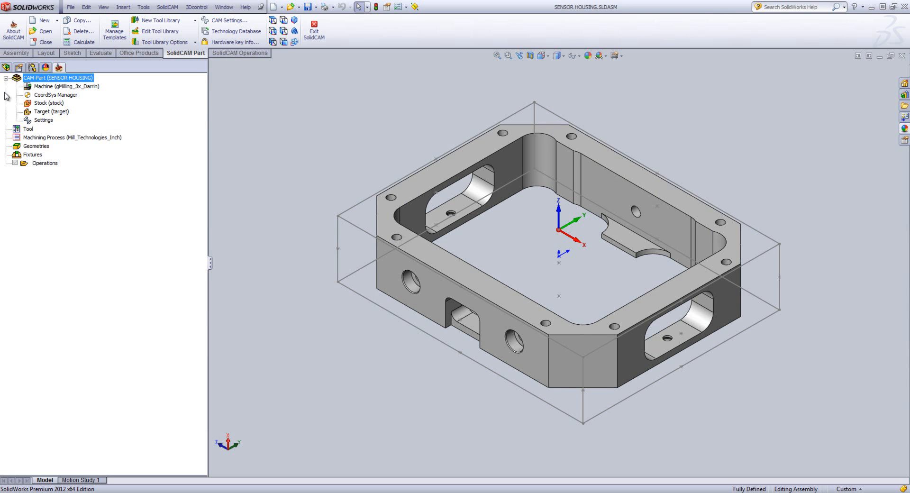
# - Show the CAM-Part's properties and copy its directory path
pyautogui.rightClick(60, 80)
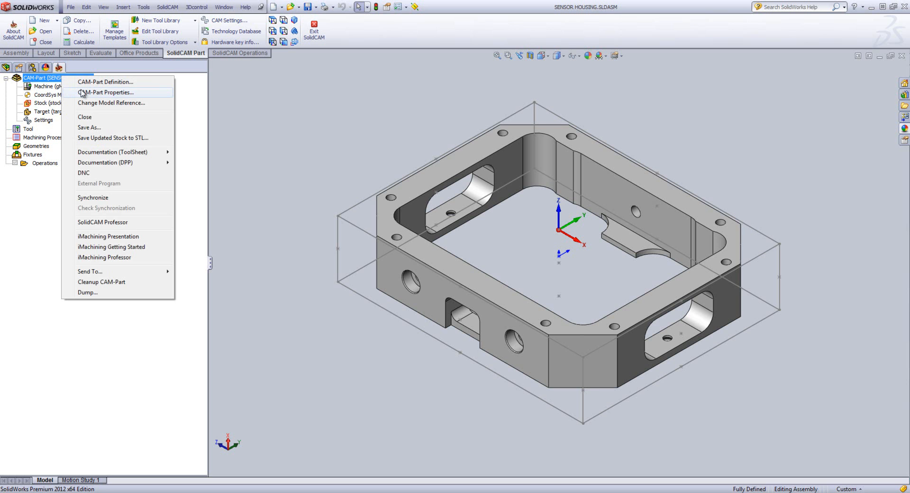
pyautogui.click(107, 93)
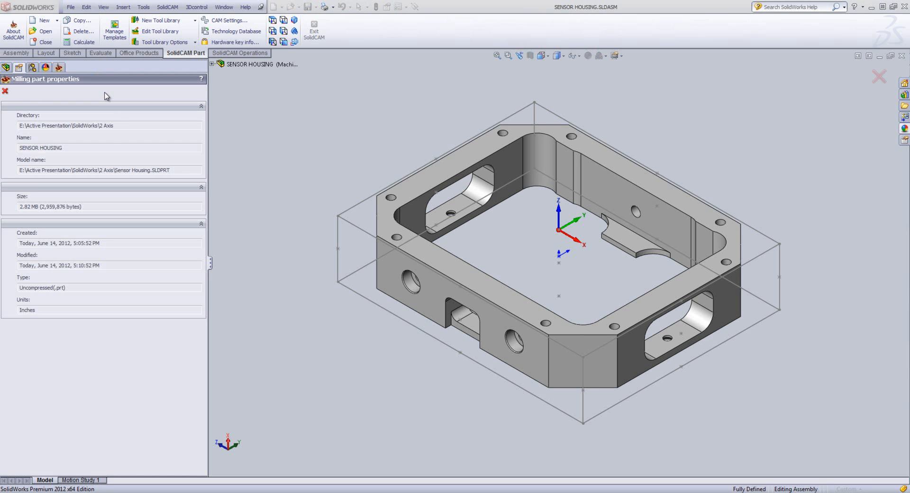
pyautogui.moveTo(118, 125); pyautogui.dragTo(13, 127)
pyautogui.rightClick(78, 127)
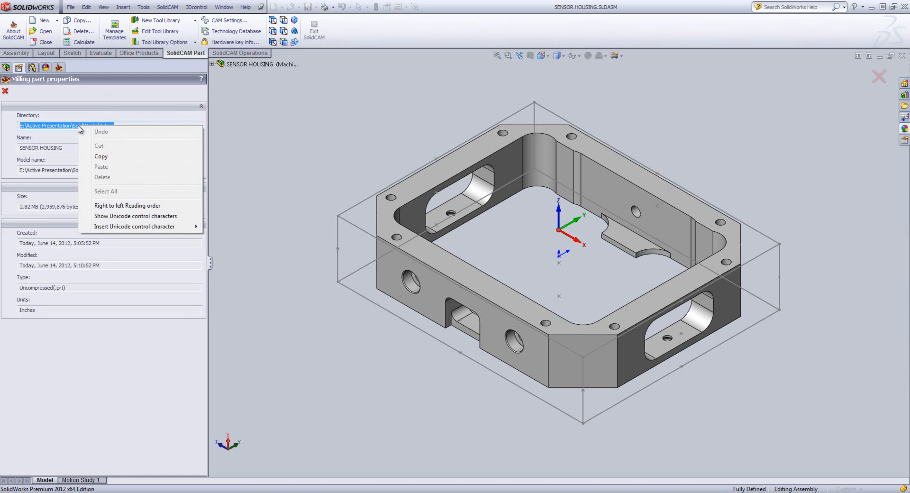
pyautogui.click(98, 157)
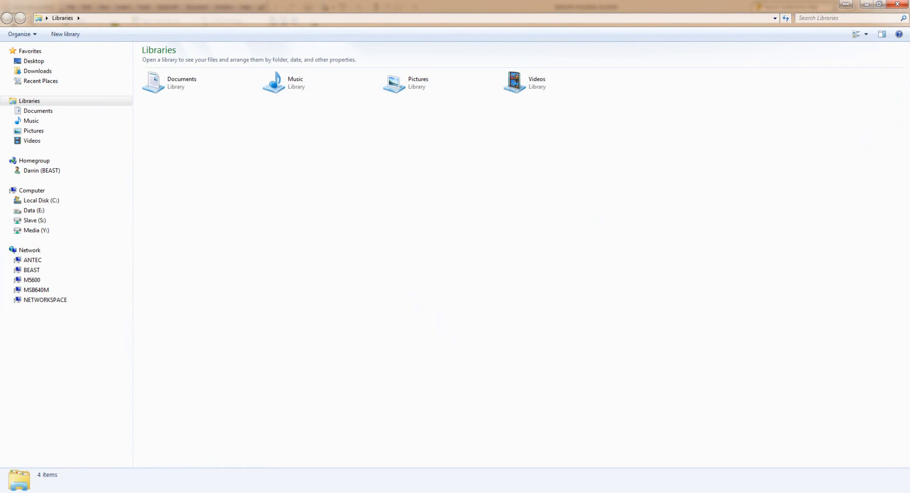
# - In Windows Explorer, open the part's folder E:\Active Presentation\SolidWorks\2 Axis using the copied path
pyautogui.click(177, 18)
pyautogui.rightClick(176, 18)
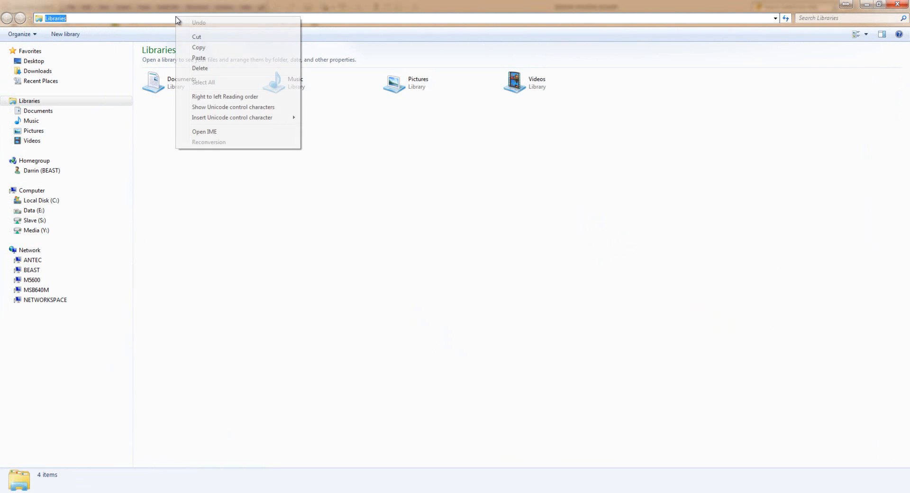
pyautogui.click(199, 57)
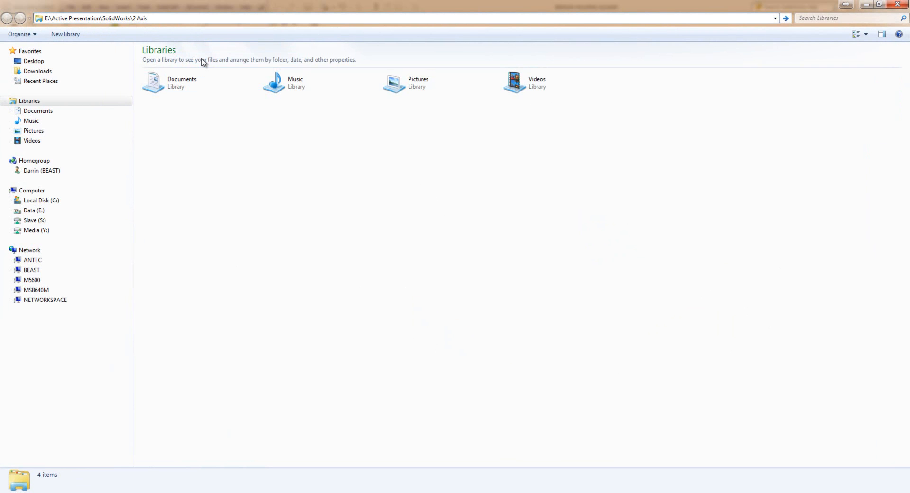
pyautogui.press('Return')
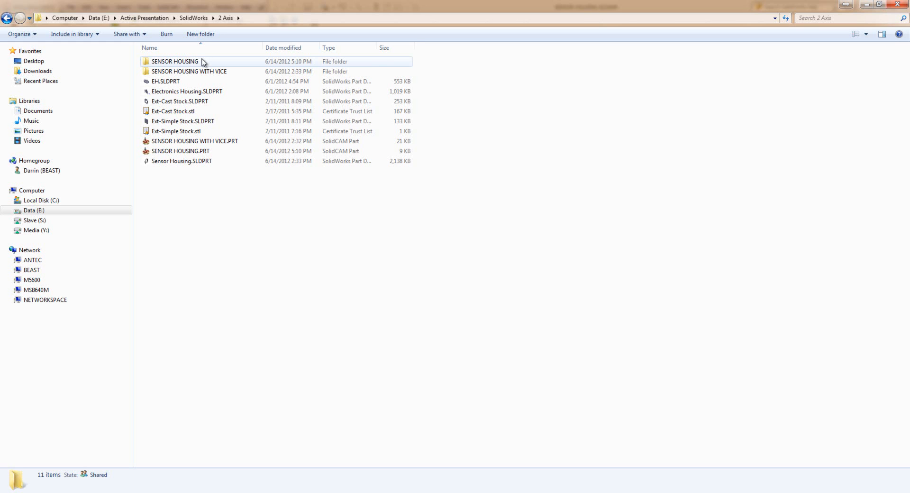
# - Examine the original Sensor Housing.SLDPRT model, the SENSOR HOUSING.PRT CAM part and the SENSOR HOUSING folder in the directory
pyautogui.click(188, 162)
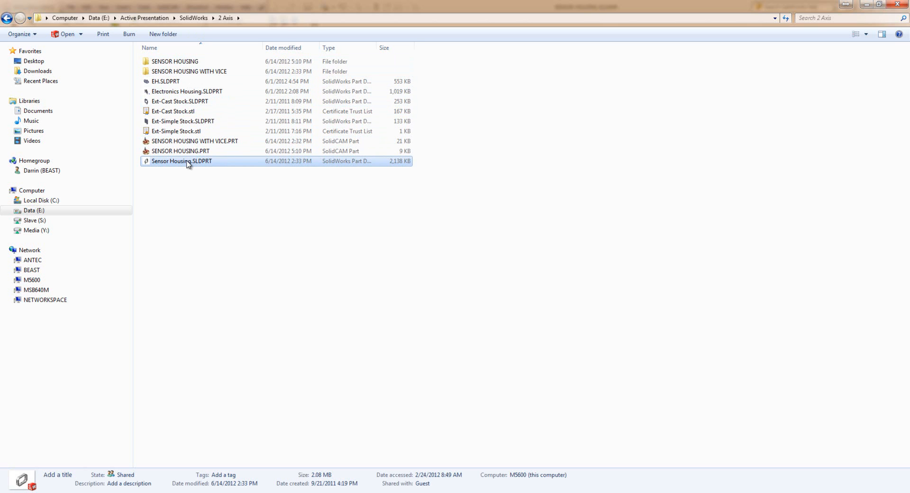
pyautogui.click(188, 152)
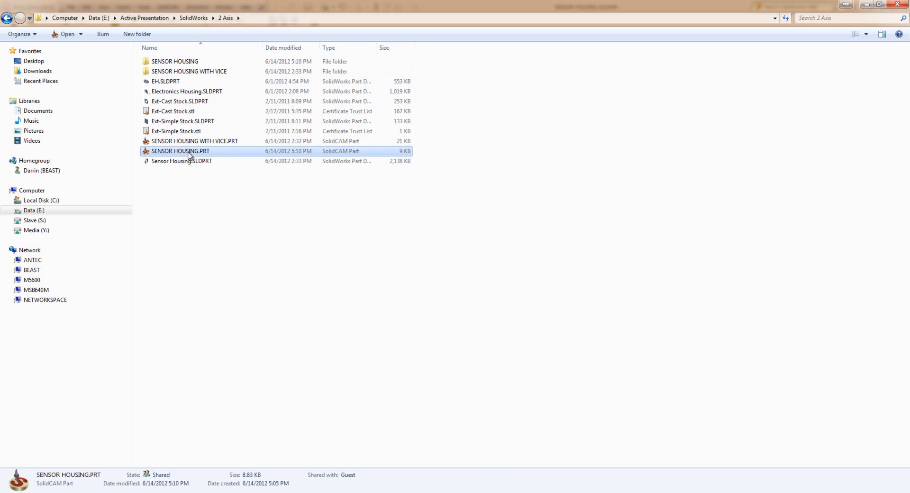
pyautogui.click(182, 65)
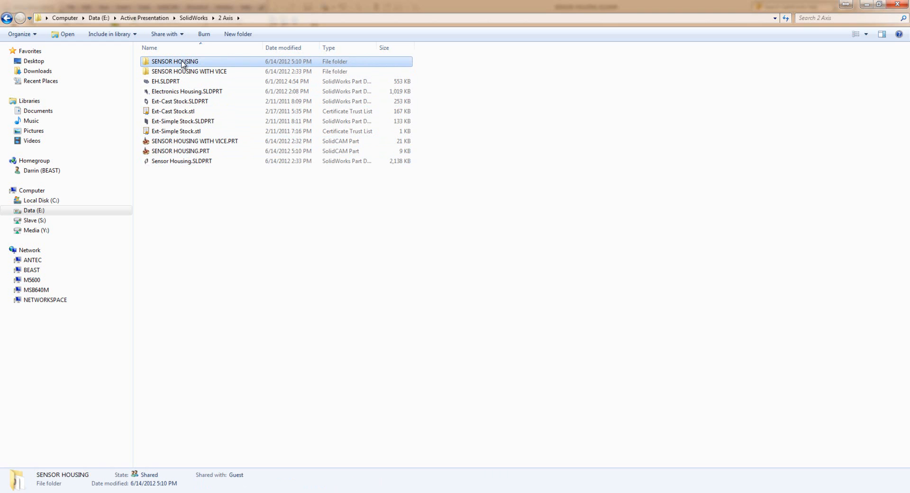
pyautogui.click(177, 162)
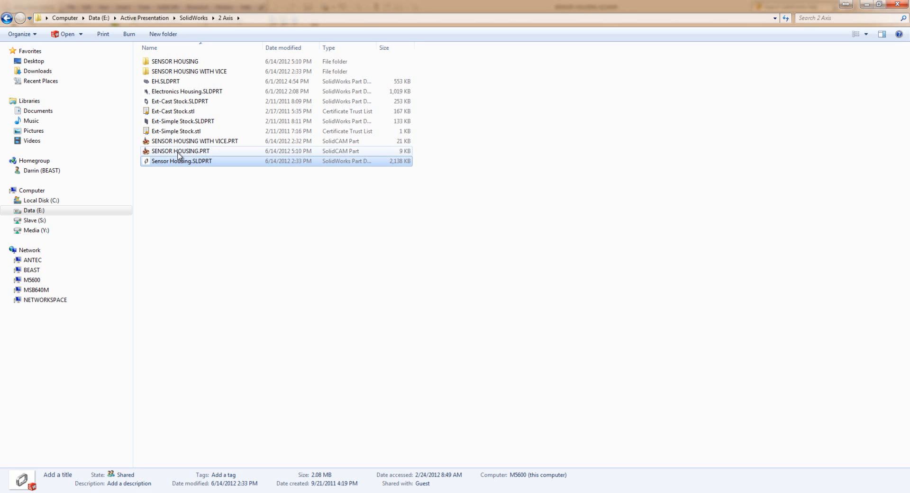
pyautogui.click(179, 153)
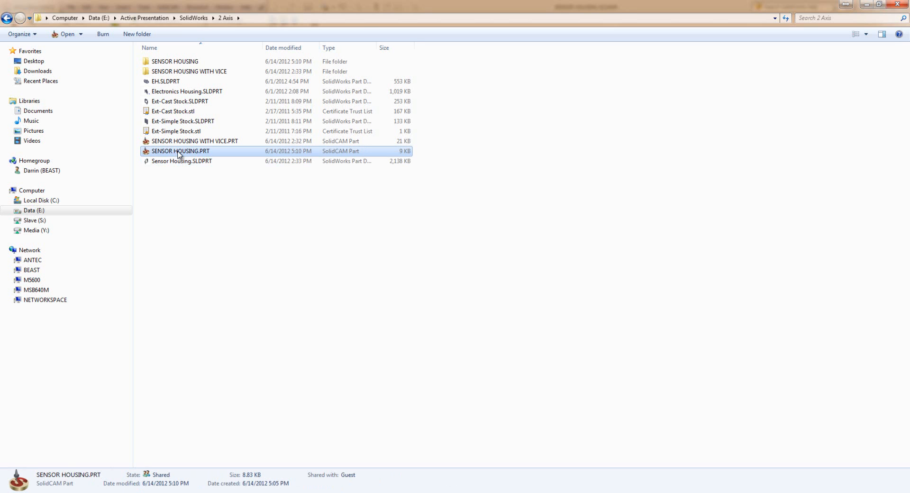
pyautogui.click(174, 64)
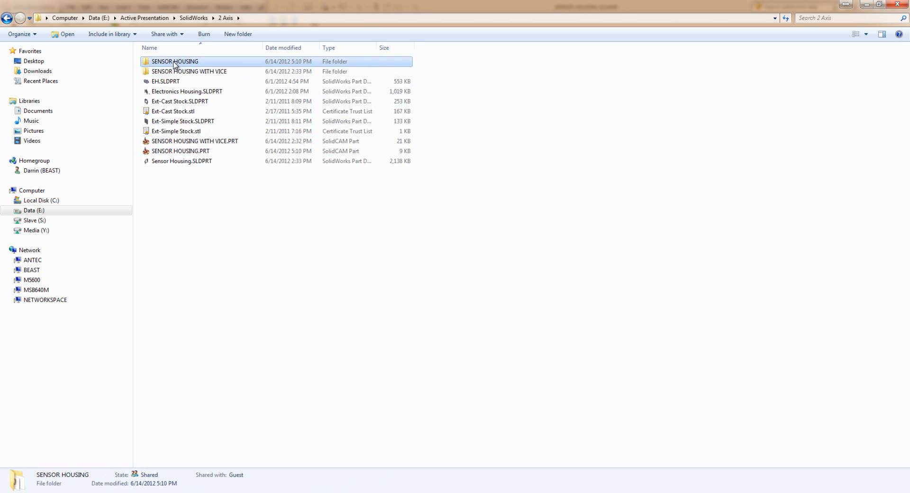
# - Open the SENSOR HOUSING folder and inspect its CAM.SLDPRT and DesignModel.SLDPRT files
pyautogui.doubleClick(174, 64)
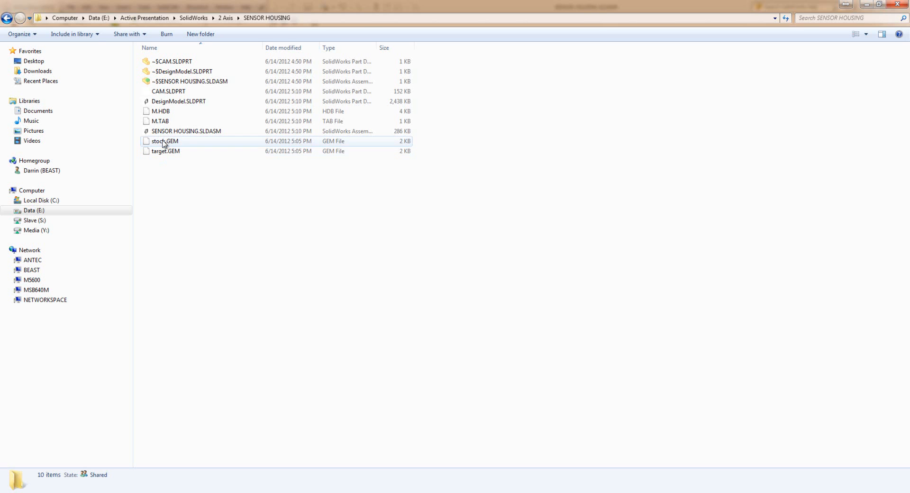
pyautogui.click(172, 93)
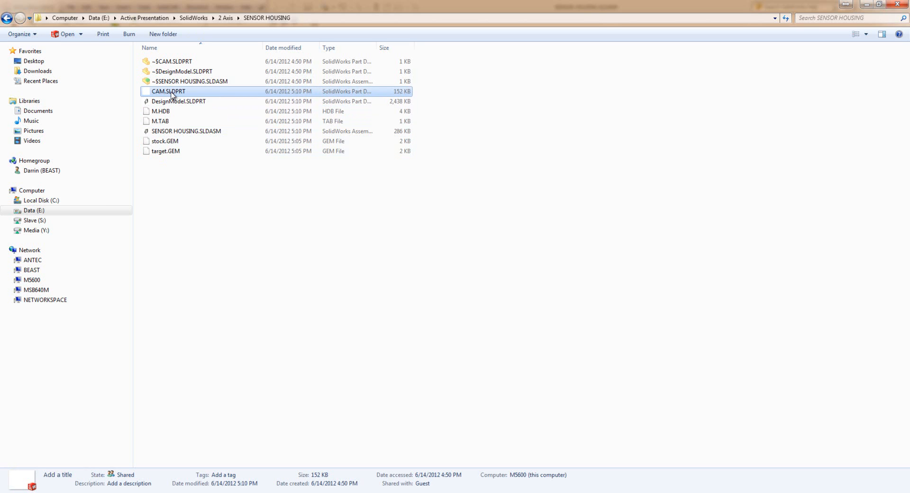
pyautogui.click(172, 101)
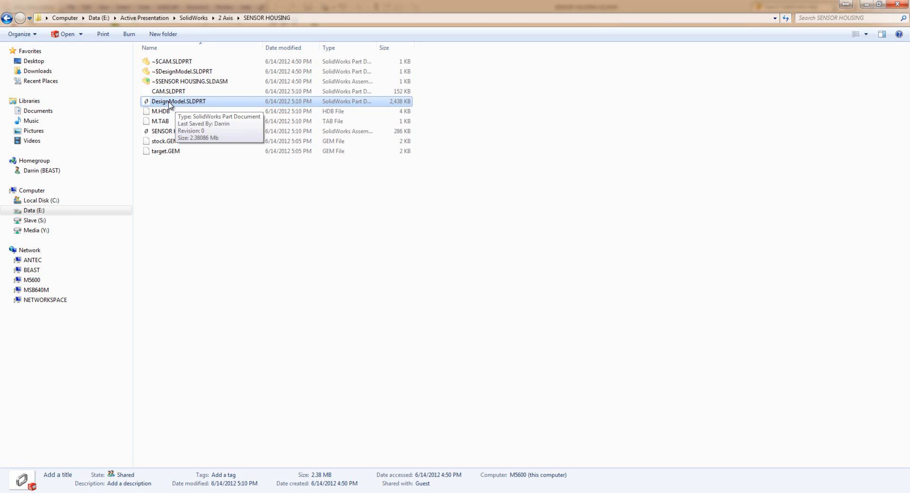
pyautogui.click(169, 92)
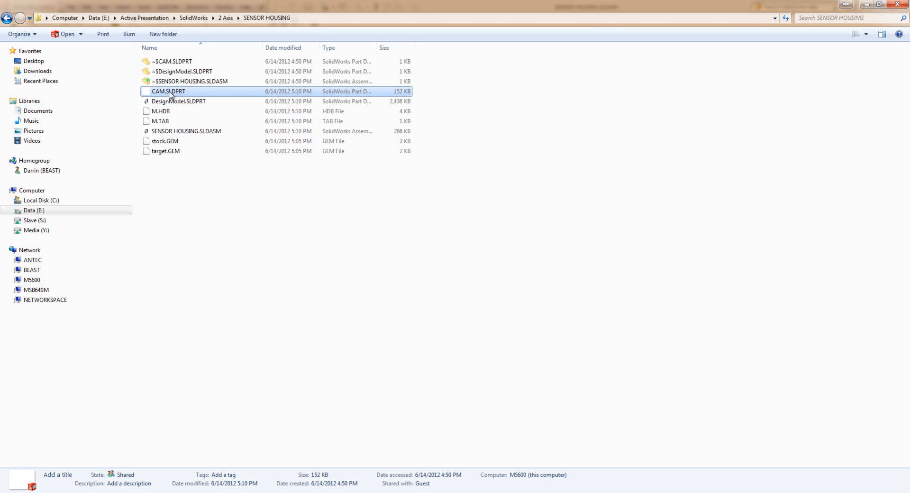
# - Switch back to SolidWorks, close the CAM-Part properties and examine the CAM and DesignModel components of the SENSOR HOUSING assembly
pyautogui.click(166, 133)
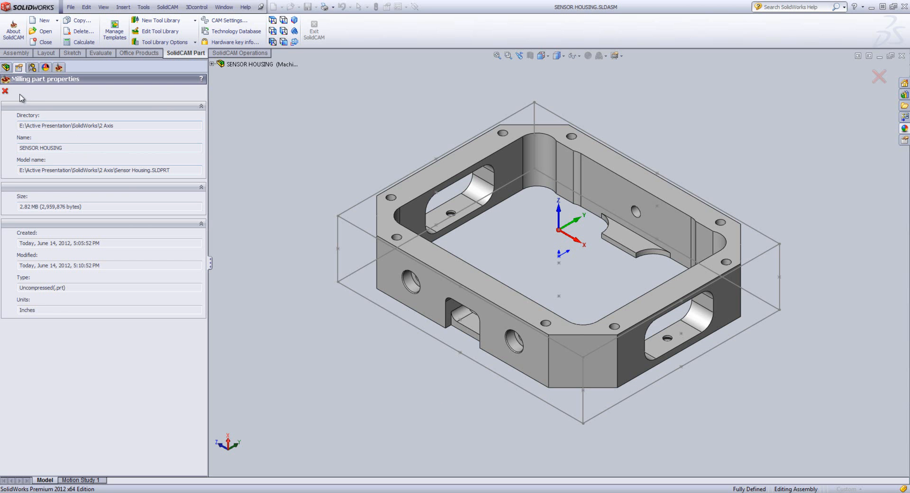
pyautogui.click(6, 92)
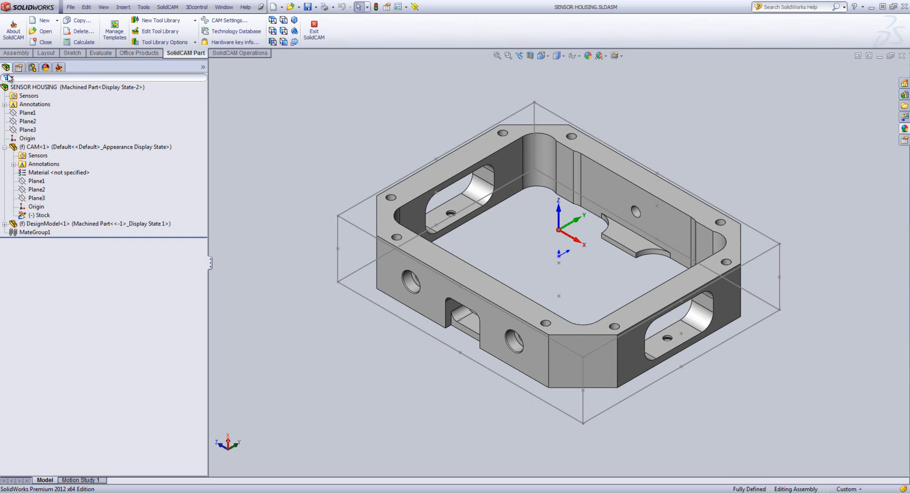
pyautogui.click(33, 147)
pyautogui.keyDown('ctrl'); pyautogui.click(42, 224); pyautogui.keyUp('ctrl')
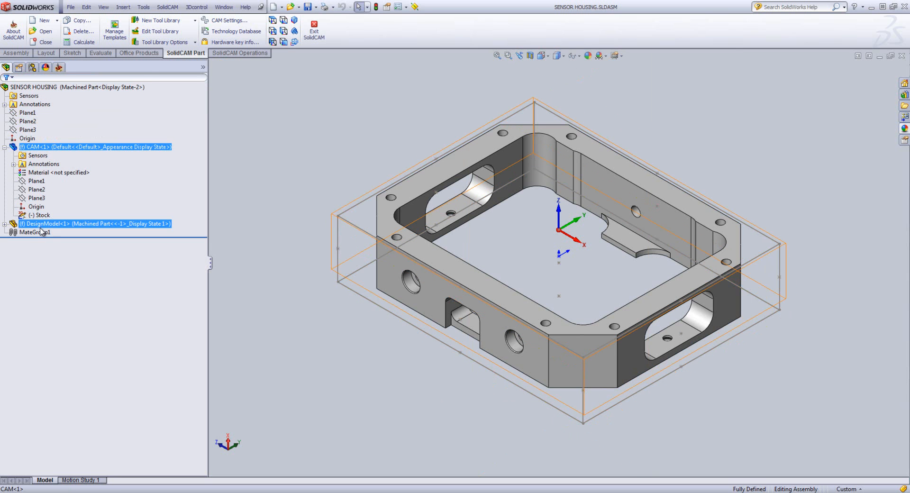
pyautogui.click(43, 224)
pyautogui.keyDown('ctrl'); pyautogui.click(63, 87); pyautogui.keyUp('ctrl')
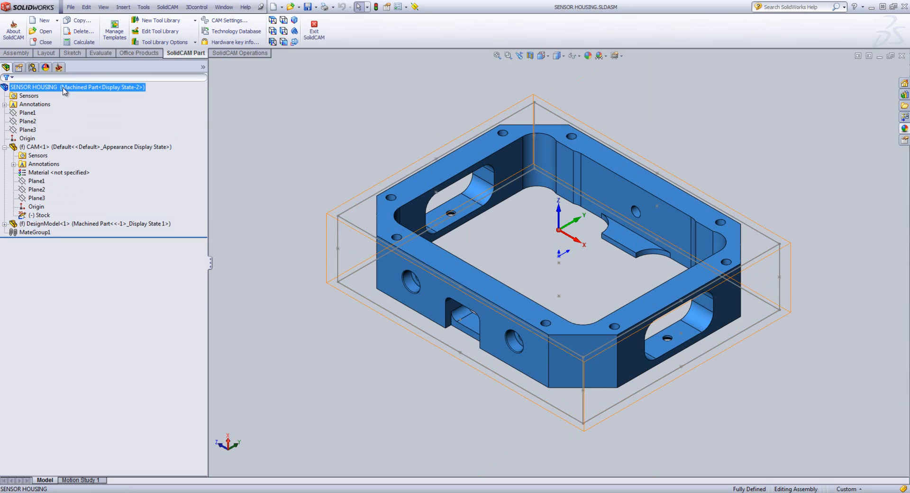
pyautogui.click(63, 88)
pyautogui.click(60, 148)
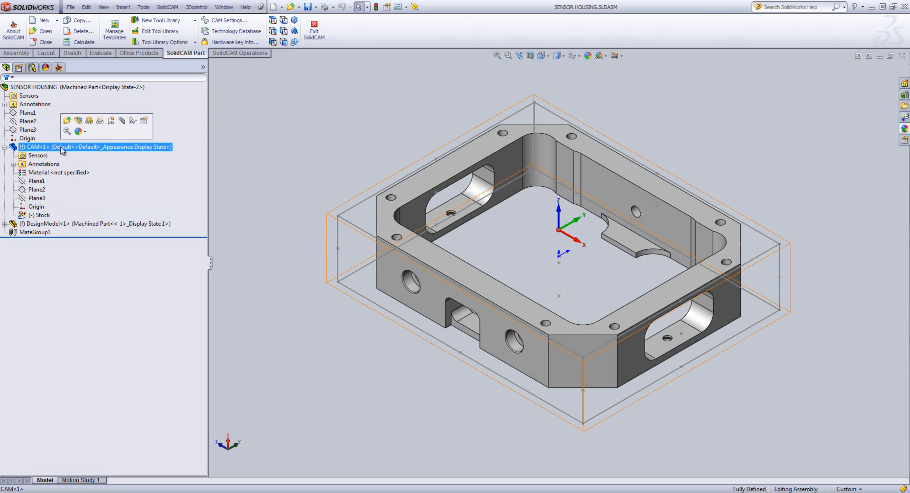
pyautogui.click(40, 215)
pyautogui.keyDown('ctrl'); pyautogui.click(52, 225); pyautogui.keyUp('ctrl')
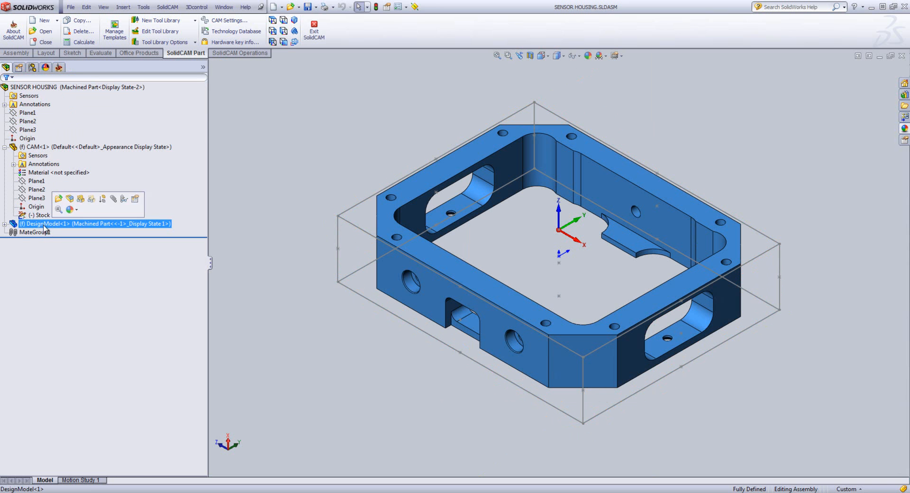
# - Expand the DesignModel component and review its features, including the suppressed stock extrusion and the coordinate system
pyautogui.click(5, 225)
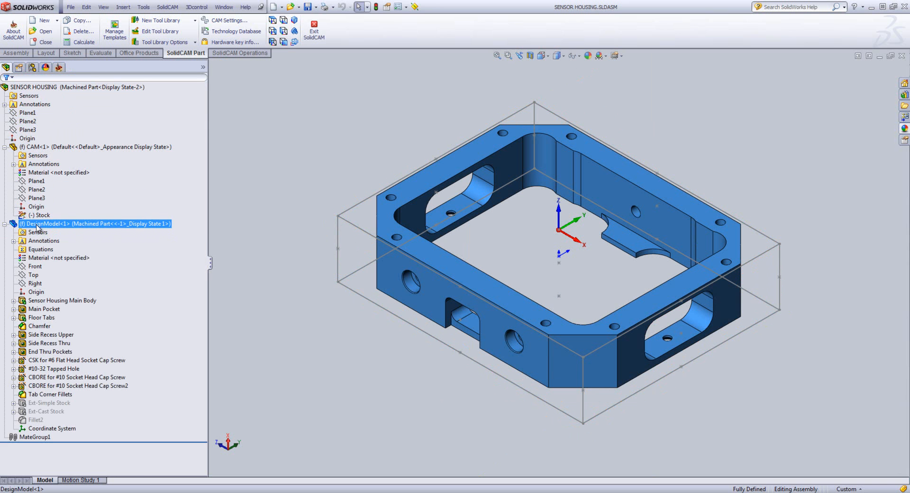
pyautogui.keyDown('ctrl'); pyautogui.click(38, 411); pyautogui.keyUp('ctrl')
pyautogui.keyDown('ctrl'); pyautogui.click(35, 428); pyautogui.keyUp('ctrl')
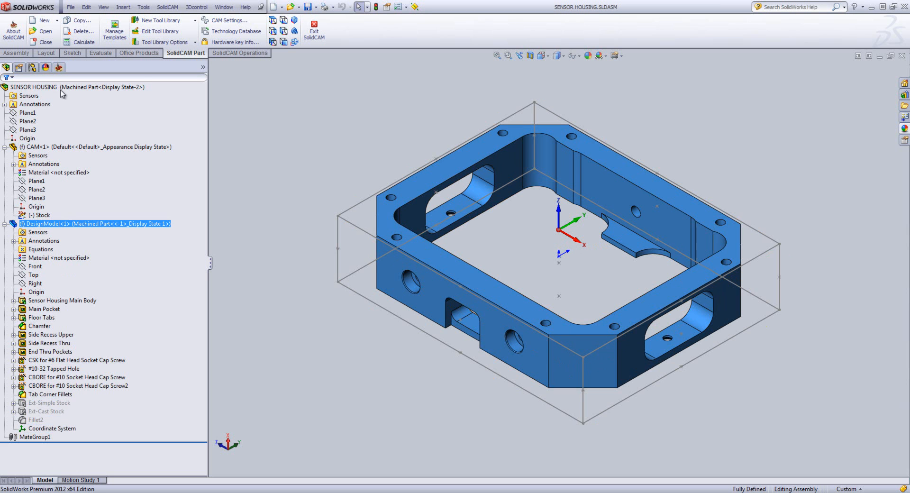
# - Reopen the CAM-Part definition of SENSOR HOUSING, review its milling part data and accept it as is
pyautogui.click(58, 68)
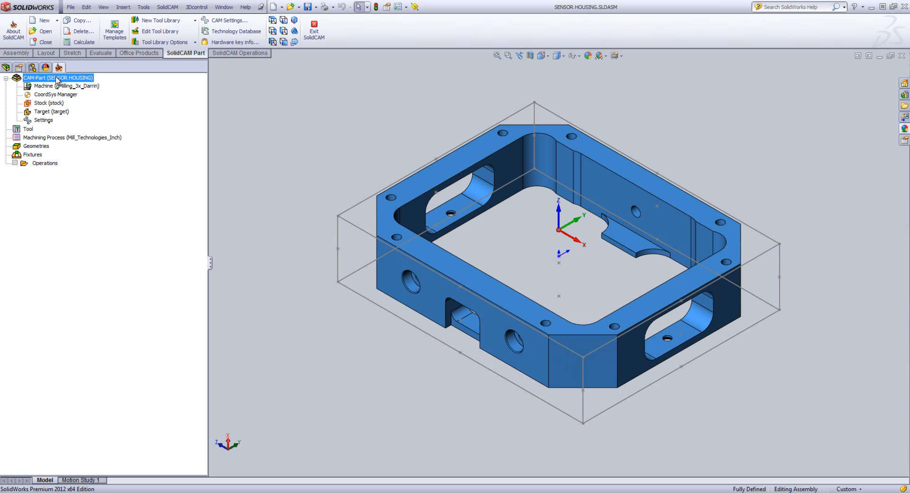
pyautogui.rightClick(56, 79)
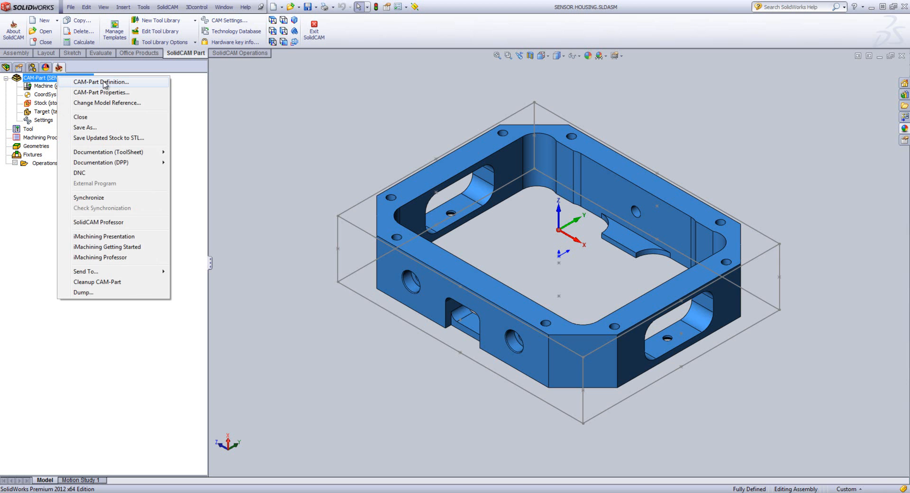
pyautogui.click(104, 84)
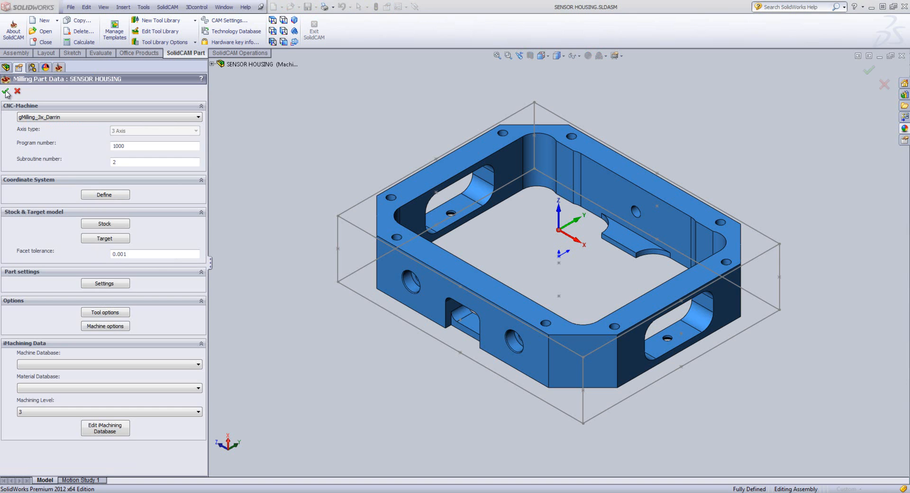
pyautogui.click(5, 92)
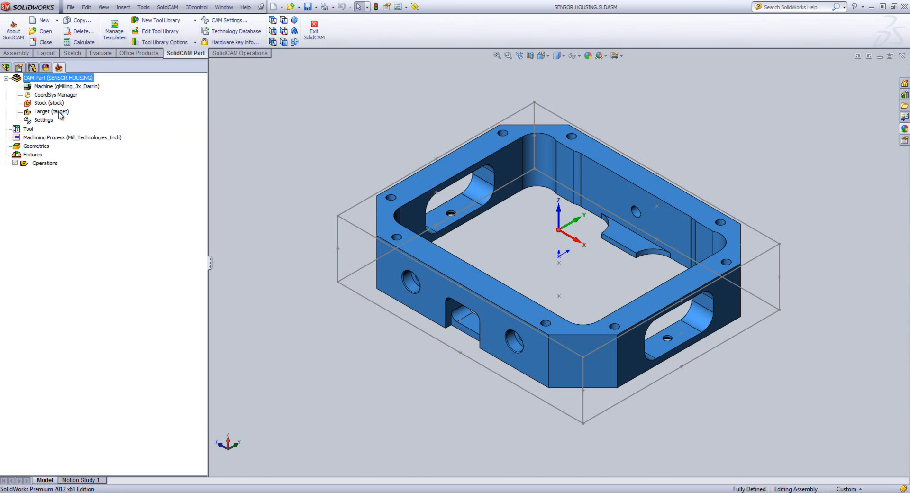
# - Review the CAM-Part's properties and its model reference, leaving the reference as it is
pyautogui.rightClick(71, 79)
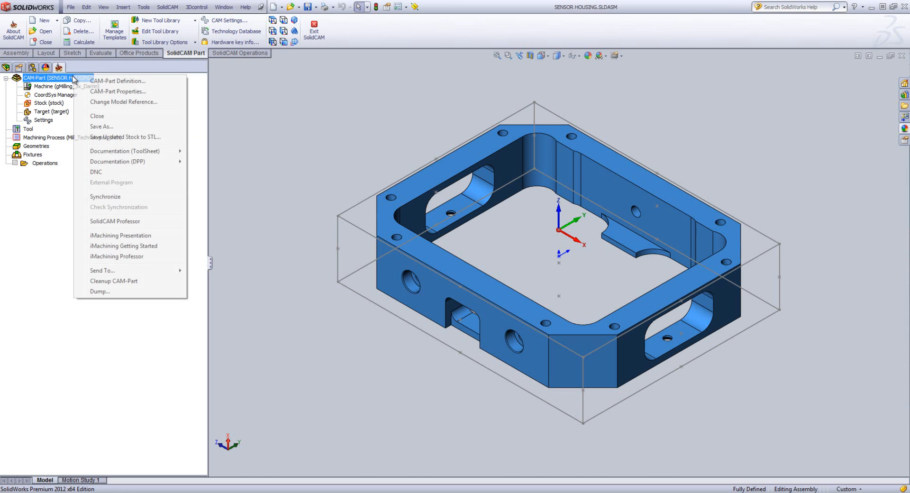
pyautogui.click(105, 93)
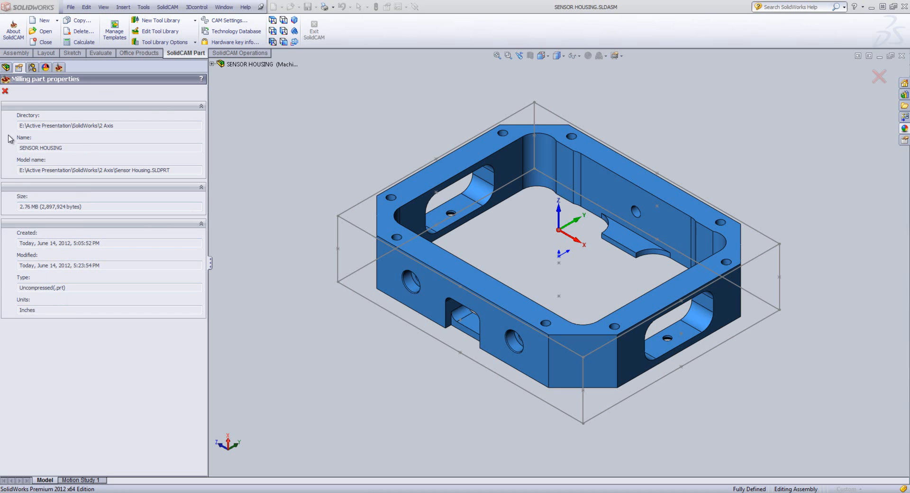
pyautogui.click(5, 91)
pyautogui.rightClick(56, 78)
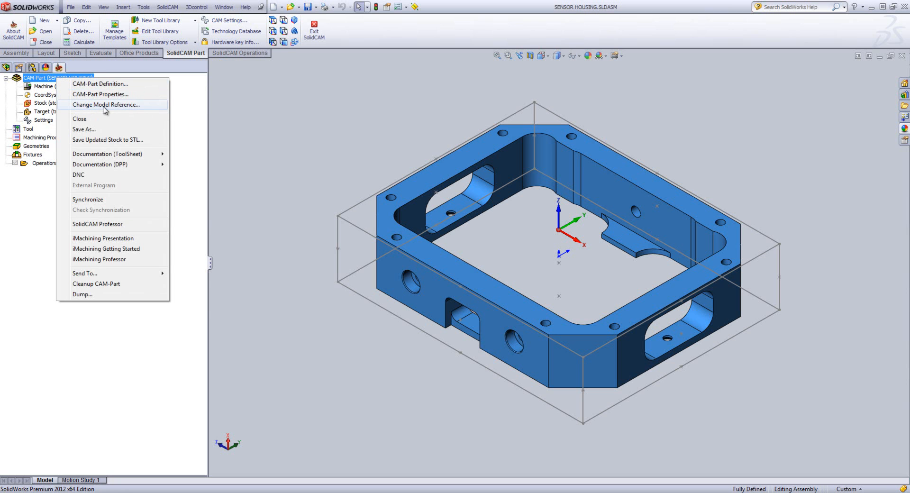
pyautogui.click(103, 105)
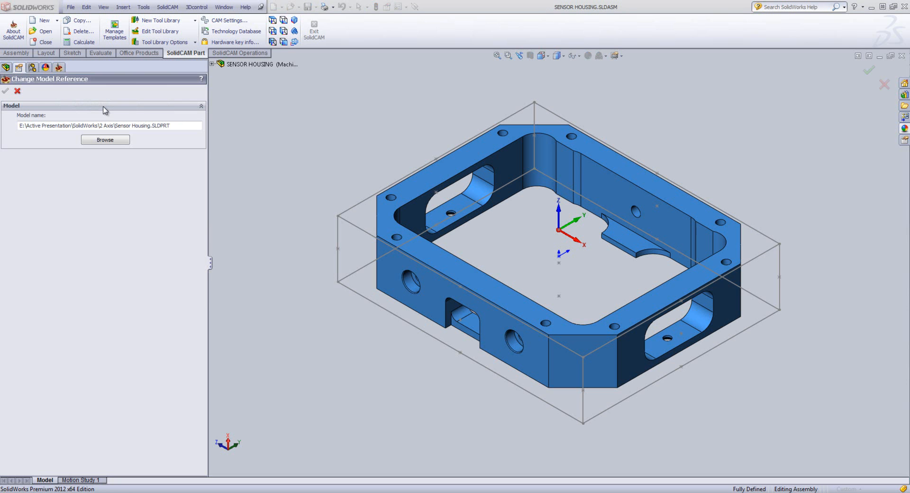
pyautogui.click(17, 90)
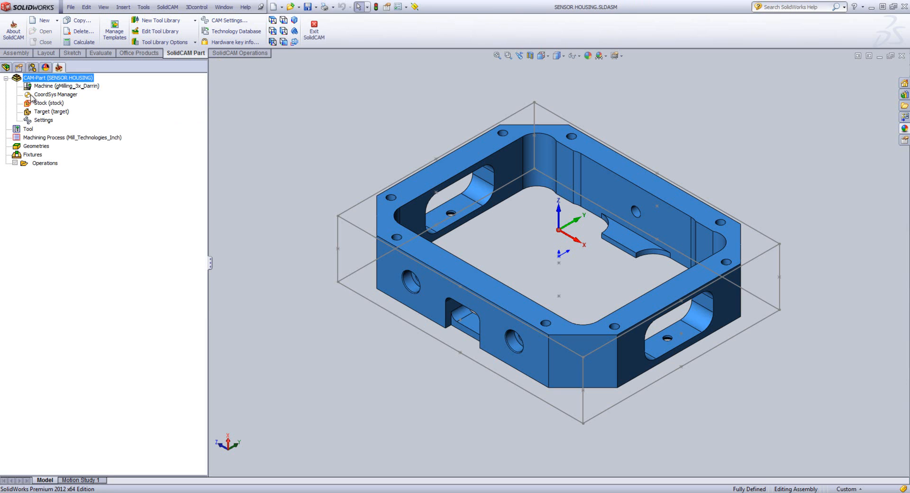
# - Inspect the dialog for saving the updated stock as an STL file and cancel it
pyautogui.rightClick(68, 81)
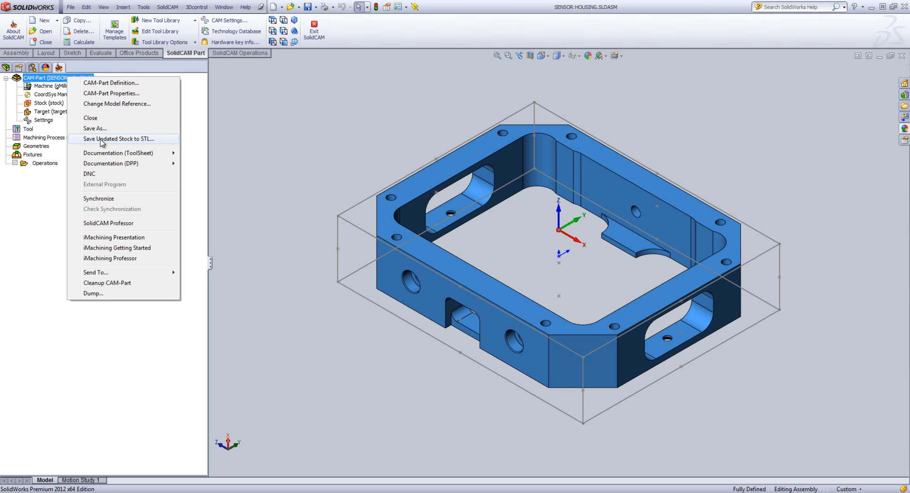
pyautogui.click(102, 139)
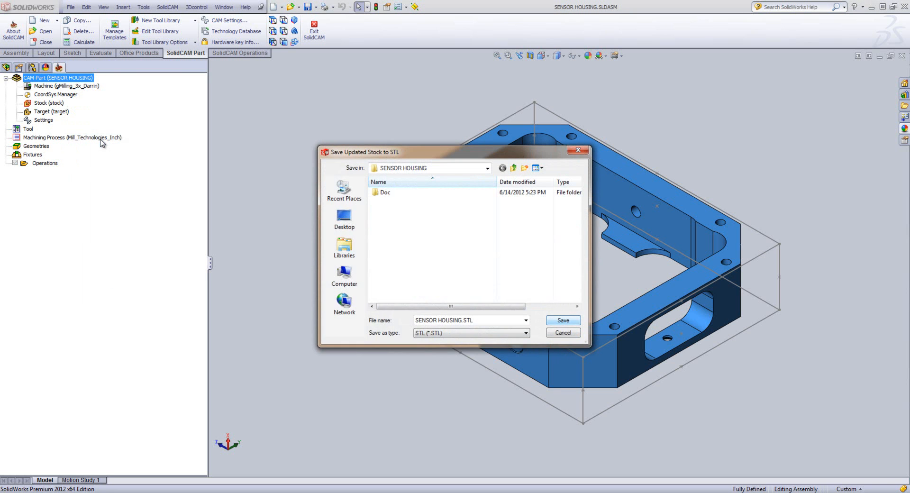
pyautogui.click(563, 333)
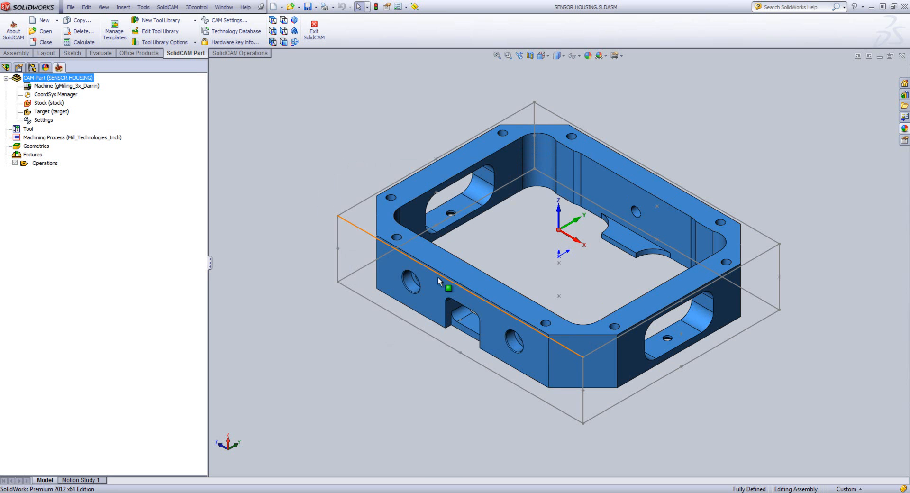
# - Review the tool sheet's extra parameters, output styles and other ToolSheet documentation options without generating a sheet
pyautogui.rightClick(90, 78)
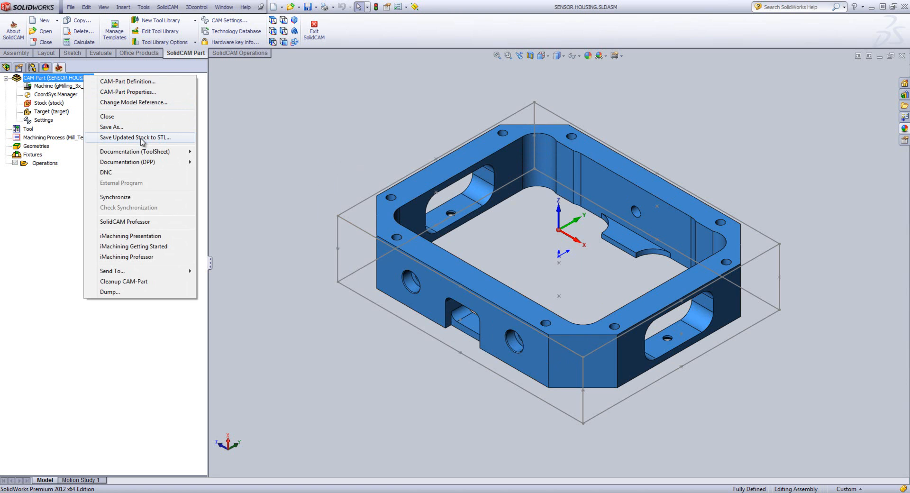
pyautogui.moveTo(144, 152)
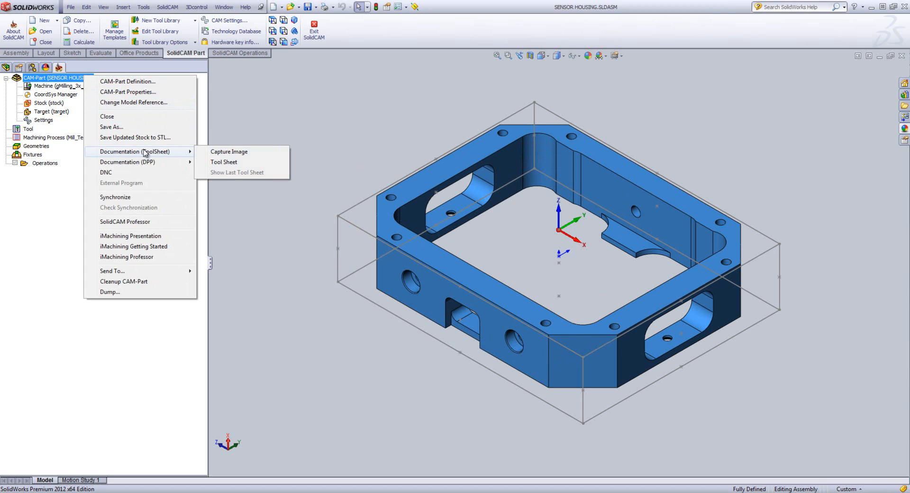
pyautogui.click(232, 162)
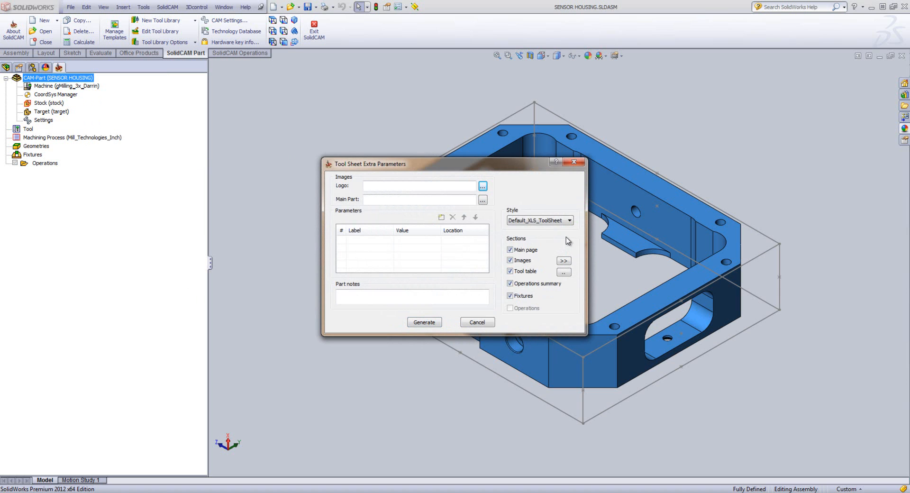
pyautogui.click(570, 221)
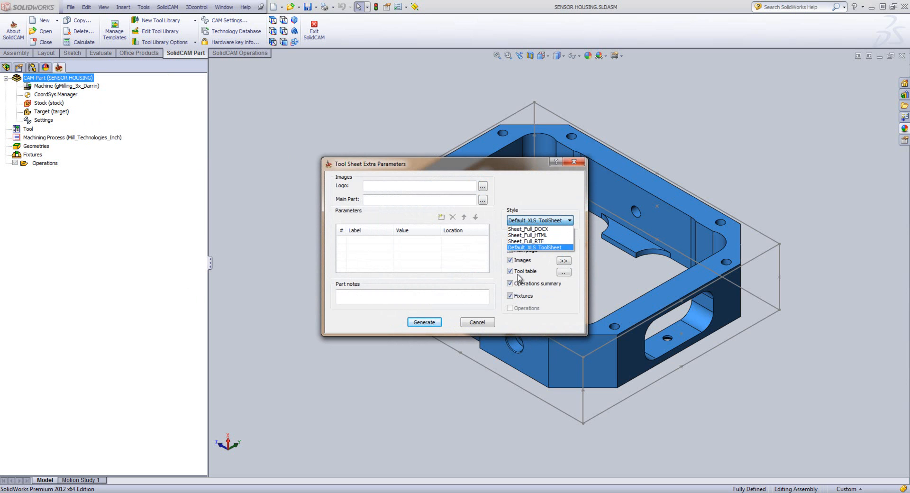
pyautogui.click(499, 291)
pyautogui.click(476, 322)
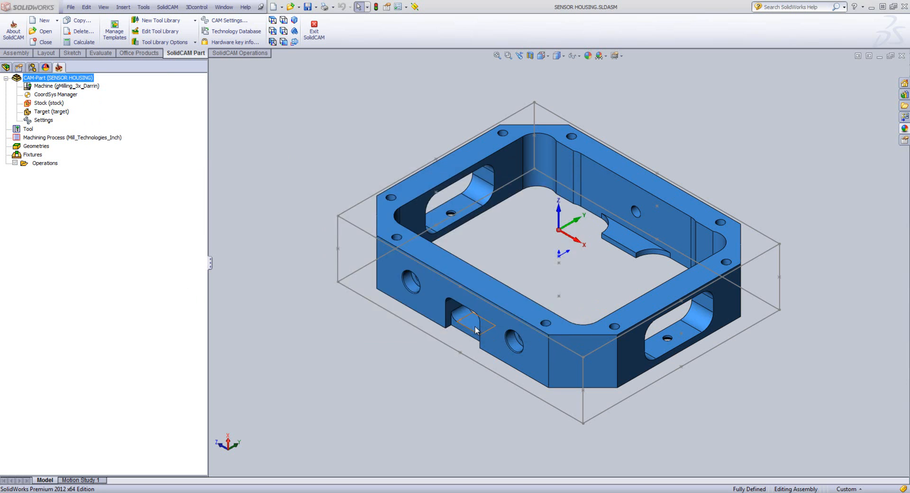
pyautogui.rightClick(83, 77)
pyautogui.moveTo(128, 155)
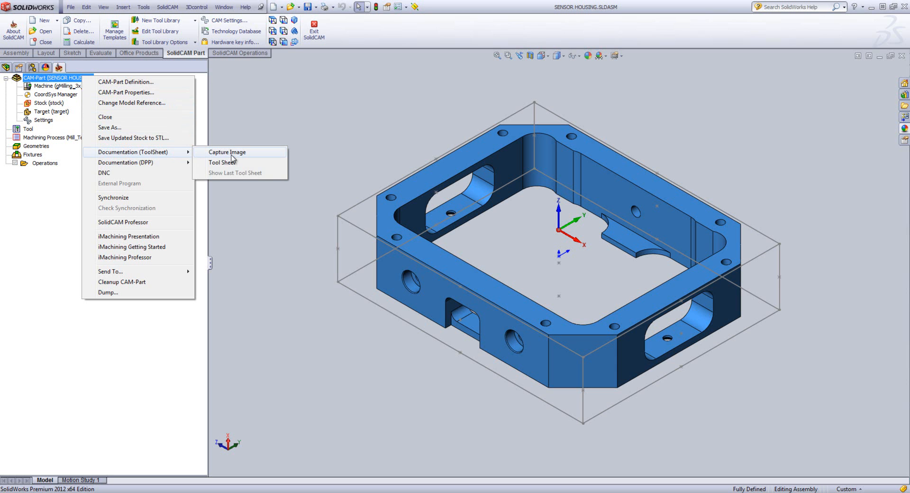
pyautogui.click(136, 174)
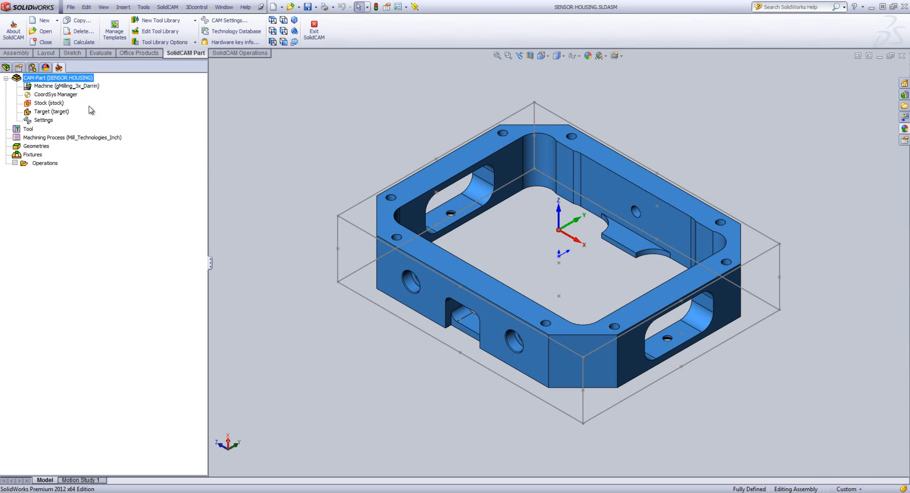
# - Review the options for sending the CAM-Part elsewhere and for cleaning it up, accepting the cleanup with nothing selected
pyautogui.rightClick(82, 78)
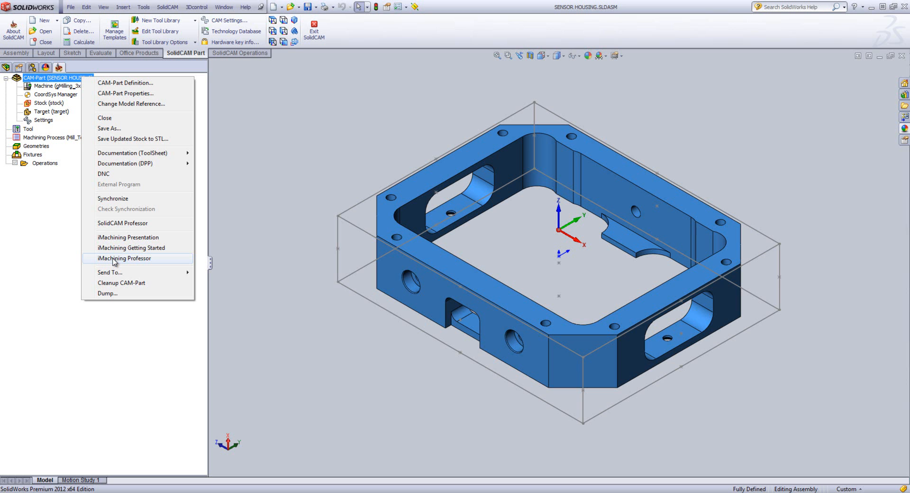
pyautogui.moveTo(114, 274)
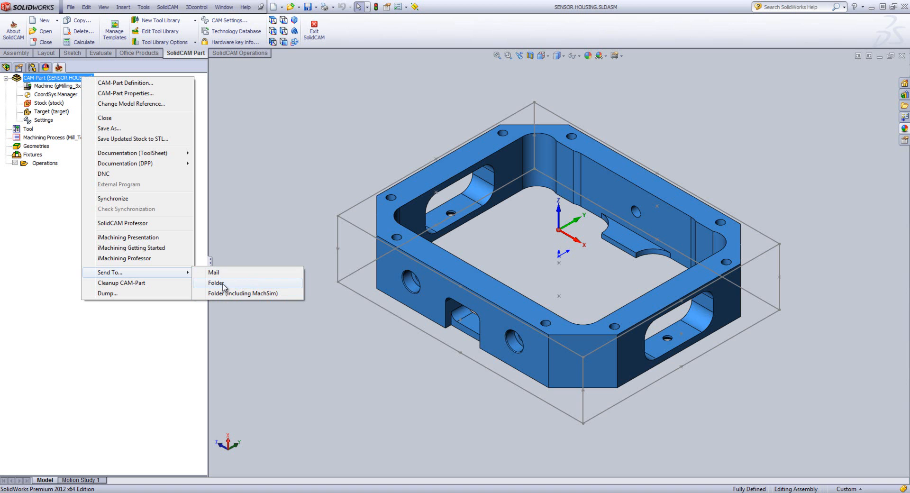
pyautogui.click(146, 283)
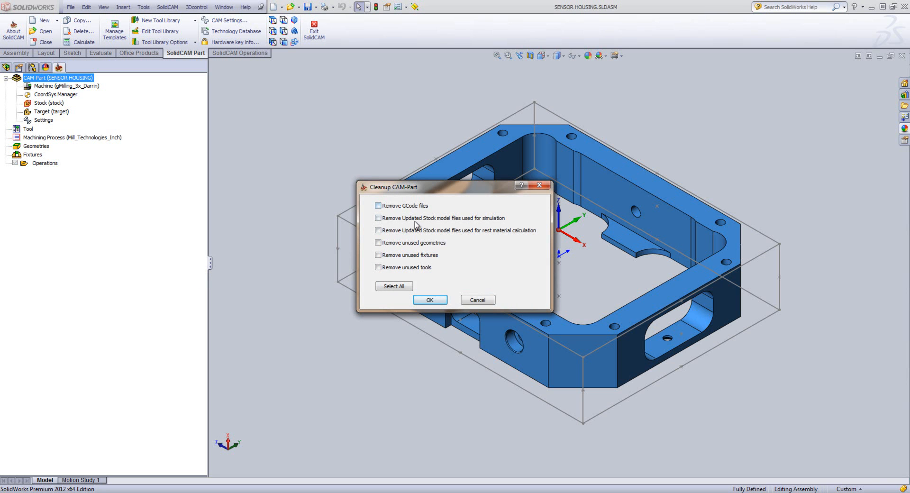
pyautogui.click(420, 302)
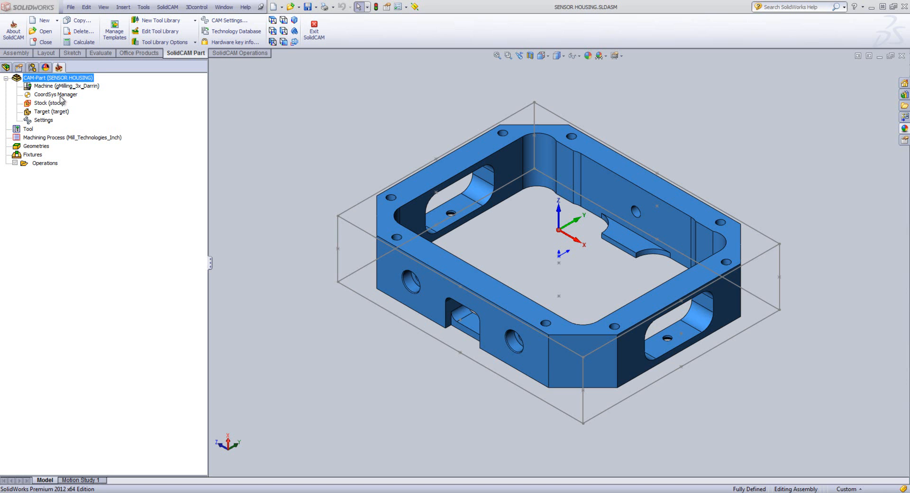
# - Review the CAM-Part's synchronization settings and its Part Tool Table, accepting both as they are
pyautogui.click(61, 96)
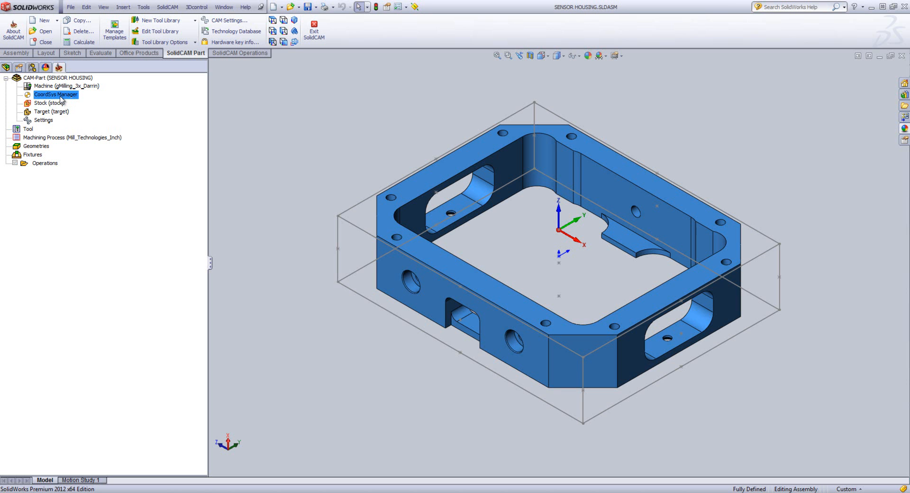
pyautogui.doubleClick(45, 120)
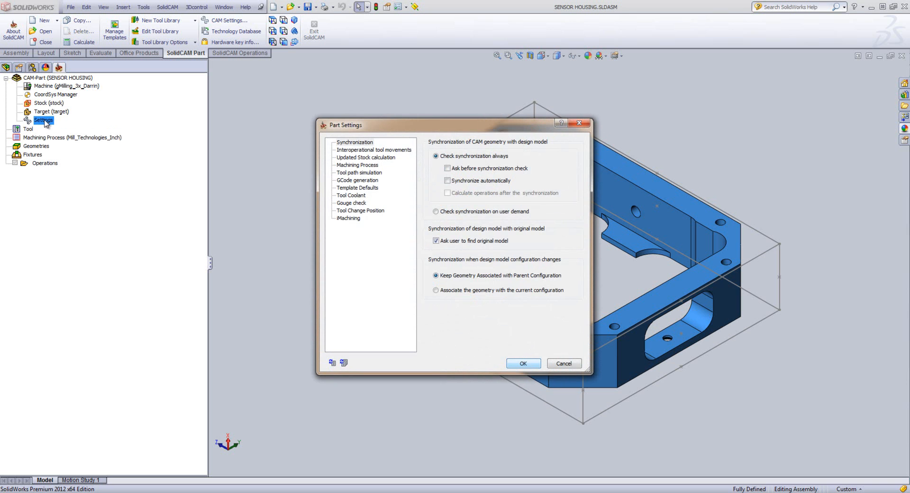
pyautogui.click(522, 363)
pyautogui.click(31, 131)
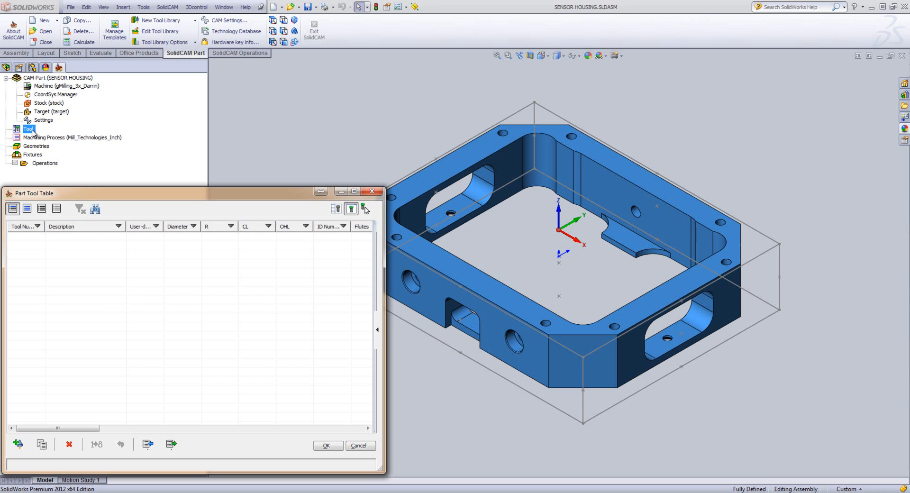
pyautogui.click(327, 446)
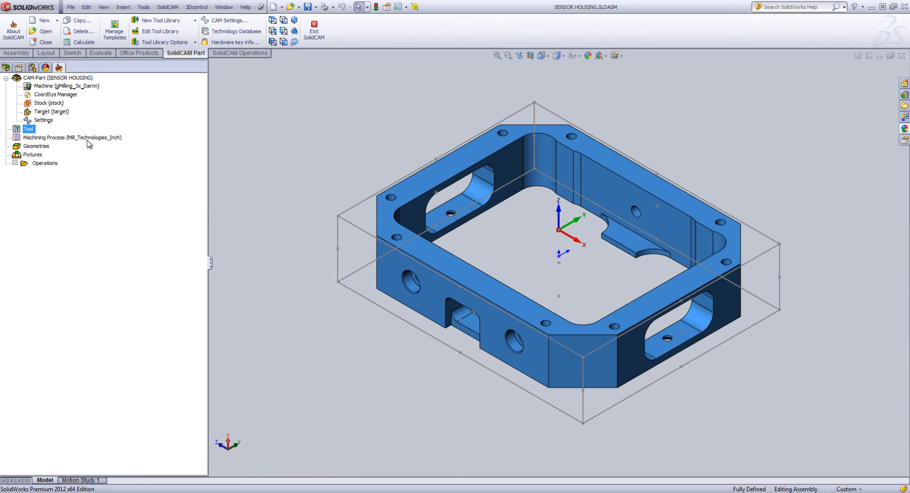
# - Review the SpotDrill-Drill-Tap-Common process in the Mill_Technologies_Inch table, checking its SpotDrill, Drill and Tap operations, and exit without saving
pyautogui.doubleClick(87, 138)
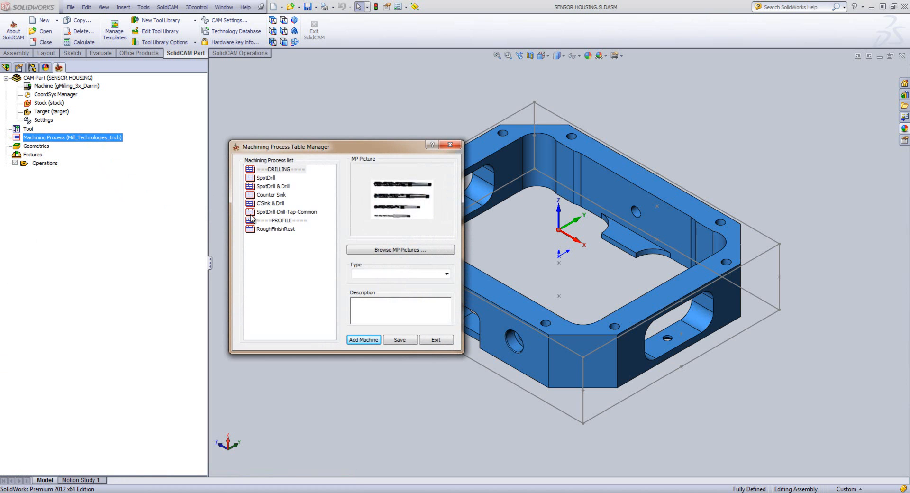
pyautogui.doubleClick(254, 212)
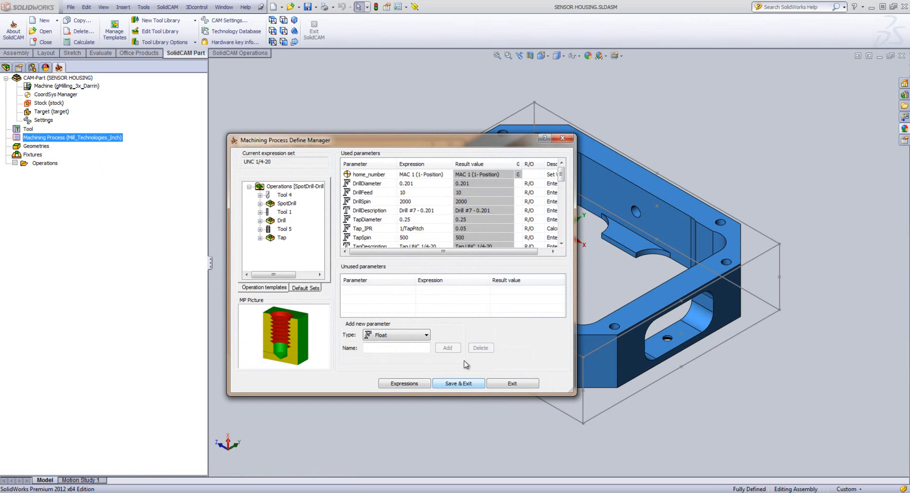
pyautogui.click(286, 204)
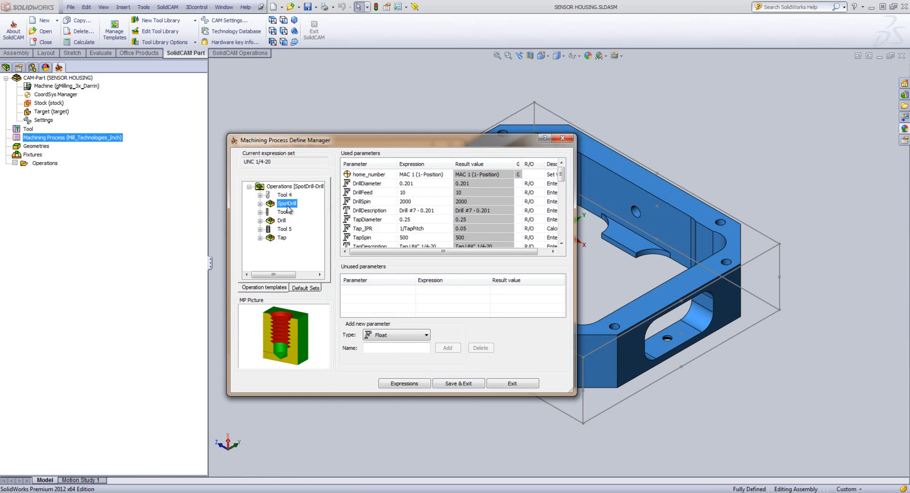
pyautogui.click(282, 221)
pyautogui.click(282, 238)
pyautogui.click(512, 384)
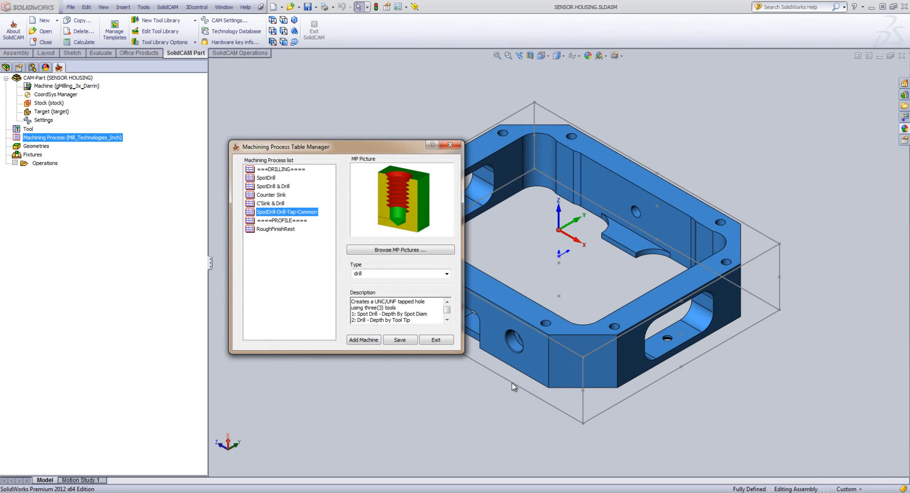
pyautogui.click(436, 340)
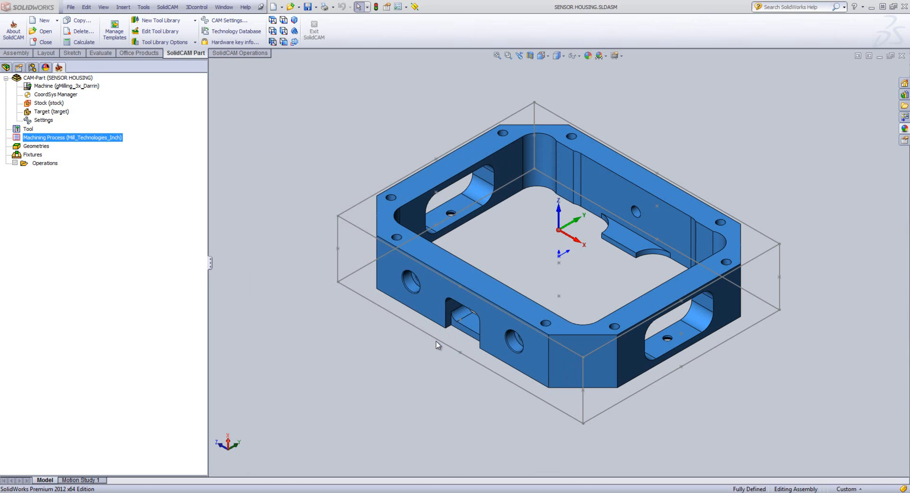
# - Try defining a clamping fixture from the housing solid for the CAM-Part and cancel the definition
pyautogui.click(34, 146)
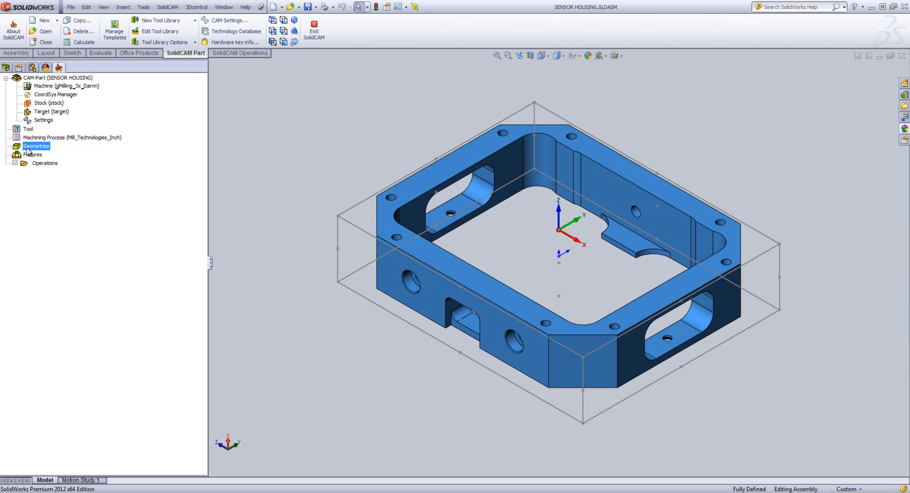
pyautogui.click(29, 156)
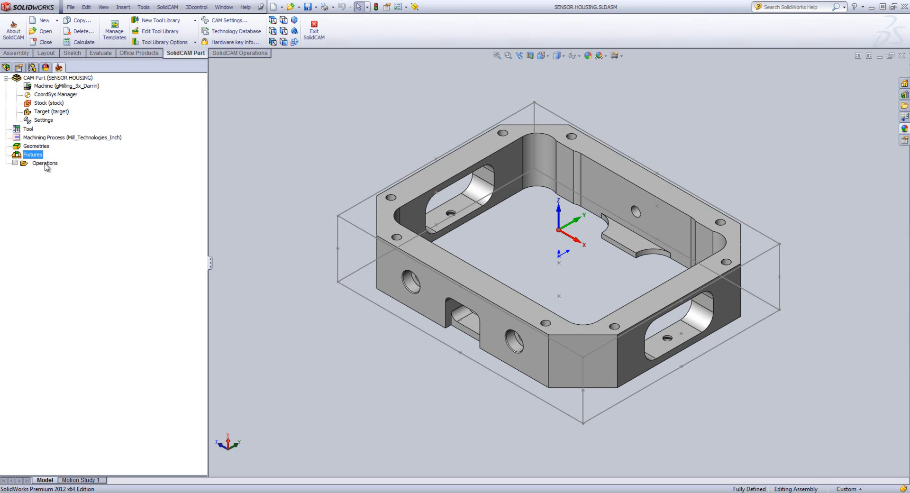
pyautogui.rightClick(47, 163)
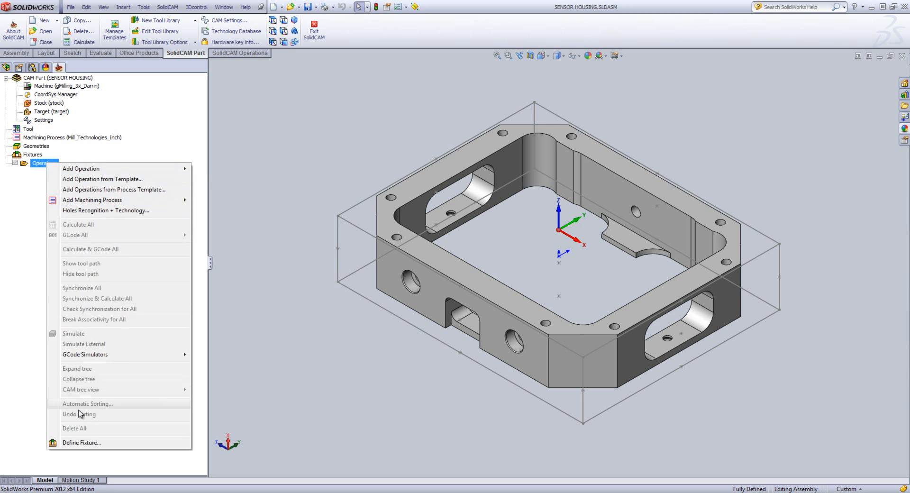
pyautogui.click(79, 443)
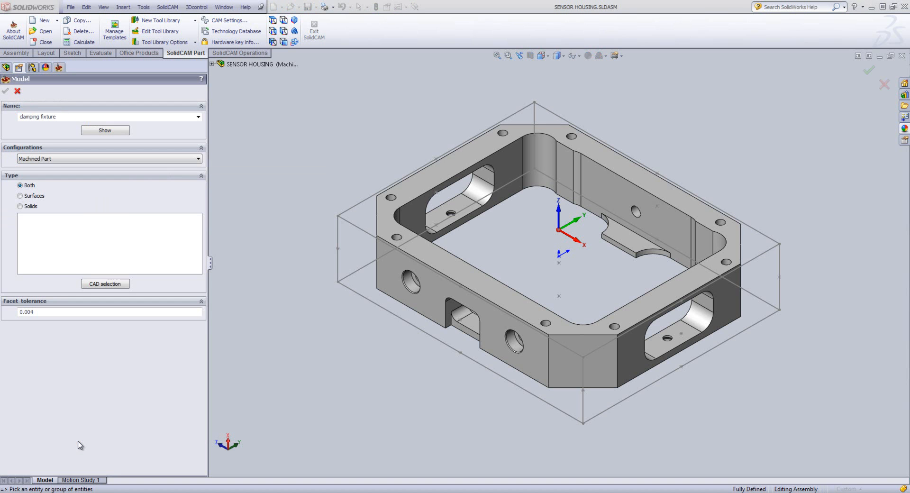
pyautogui.click(391, 276)
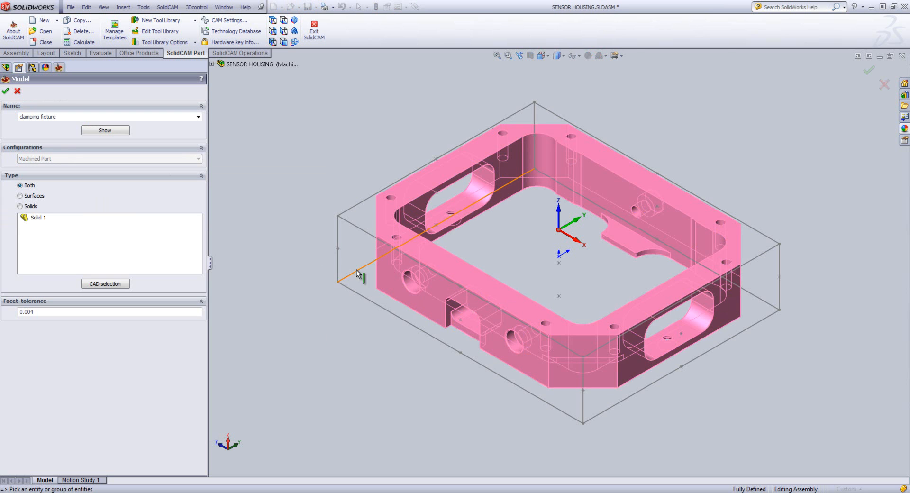
pyautogui.click(17, 92)
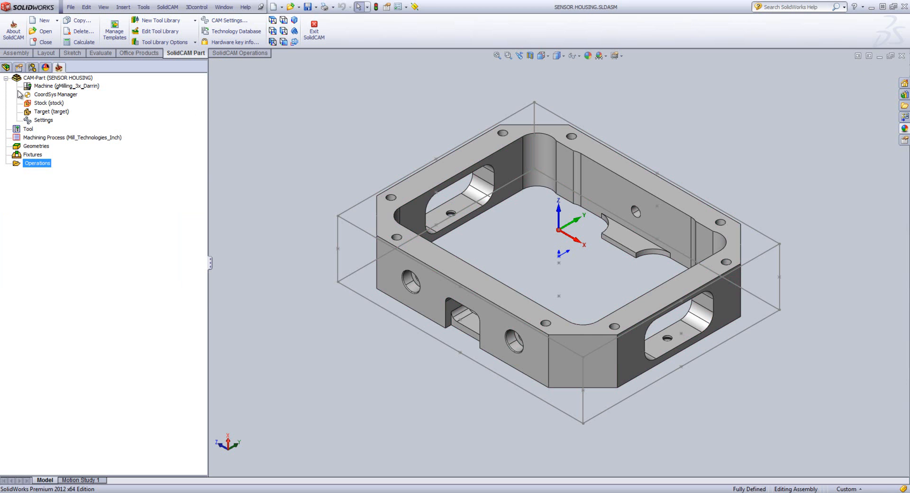
# - Add a Pocket operation to the CAM-Part and keep MAC 1 (1- Position) as its coordinate system
pyautogui.rightClick(32, 161)
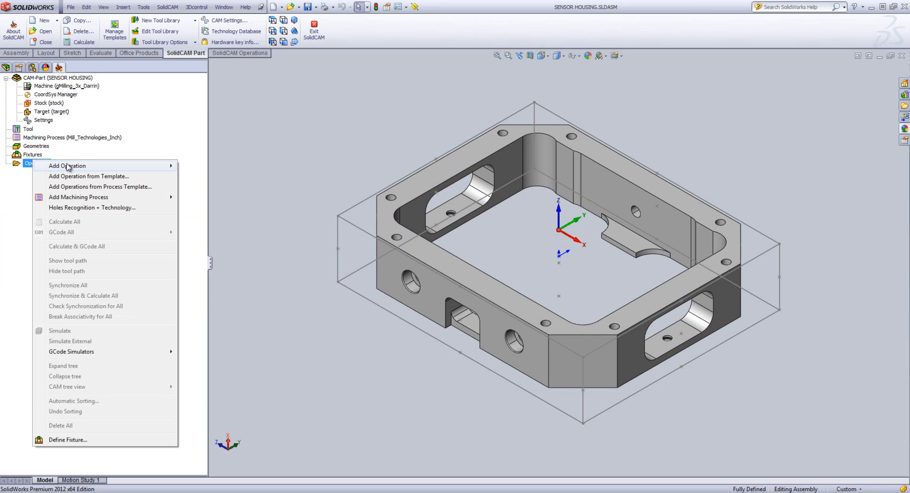
pyautogui.moveTo(68, 166)
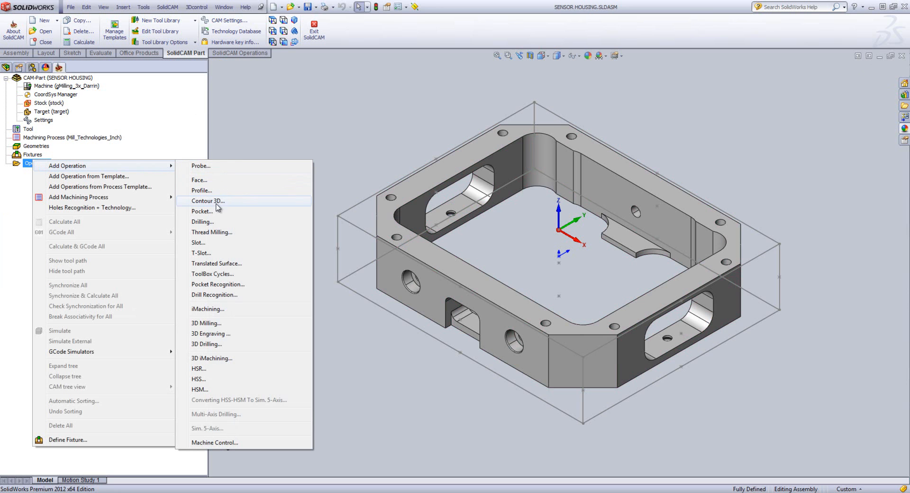
pyautogui.click(215, 212)
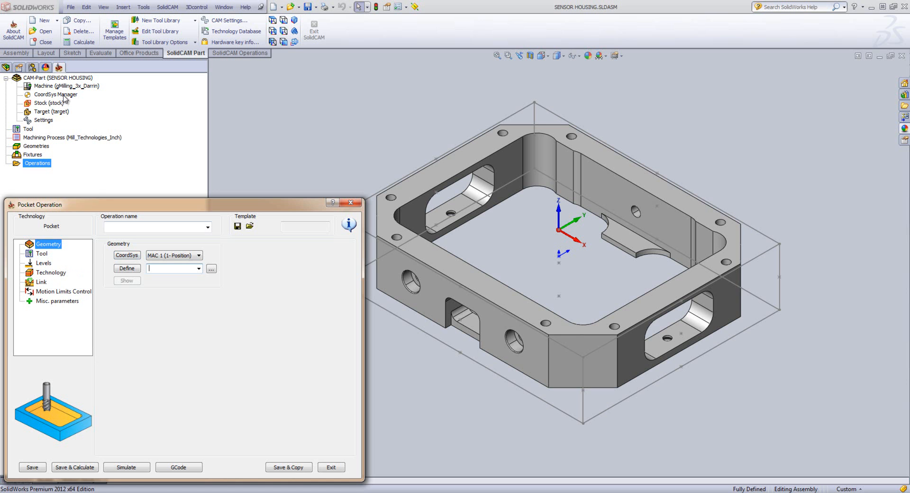
pyautogui.click(199, 257)
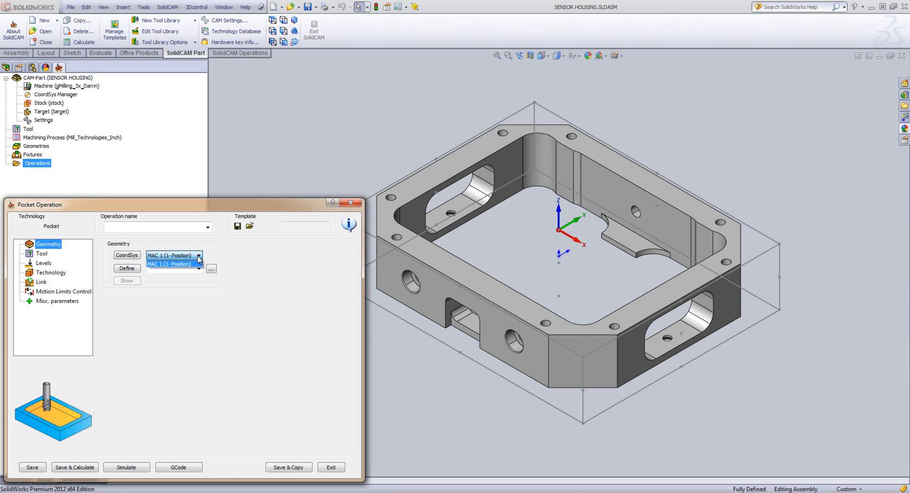
pyautogui.click(199, 257)
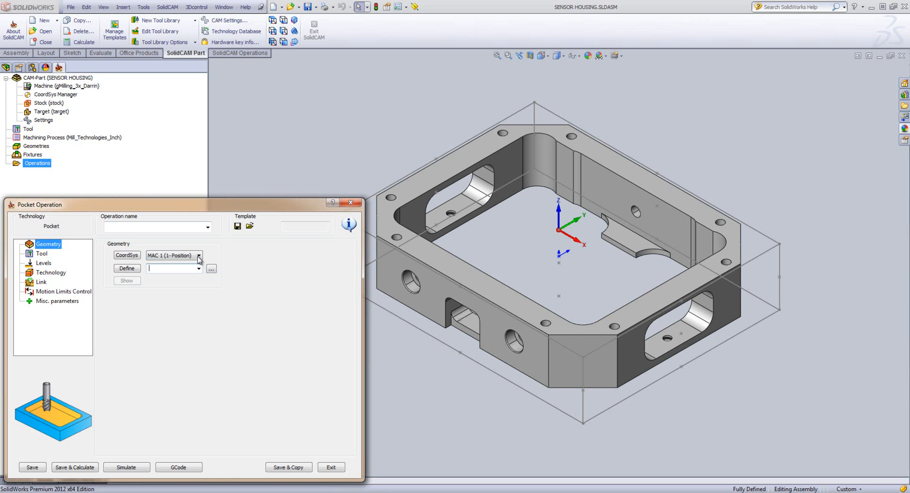
# - Start defining the pocket operation's geometry and name it Rough Inside
pyautogui.click(134, 272)
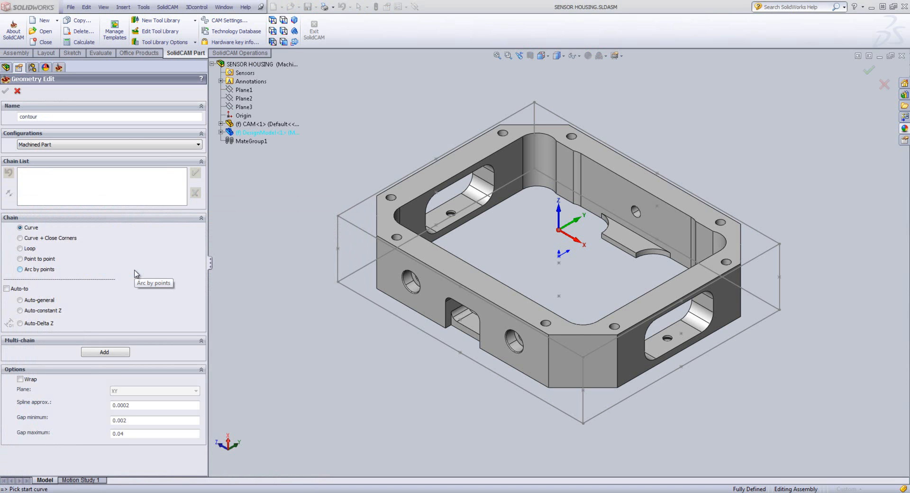
pyautogui.doubleClick(42, 117)
pyautogui.write('Ro')
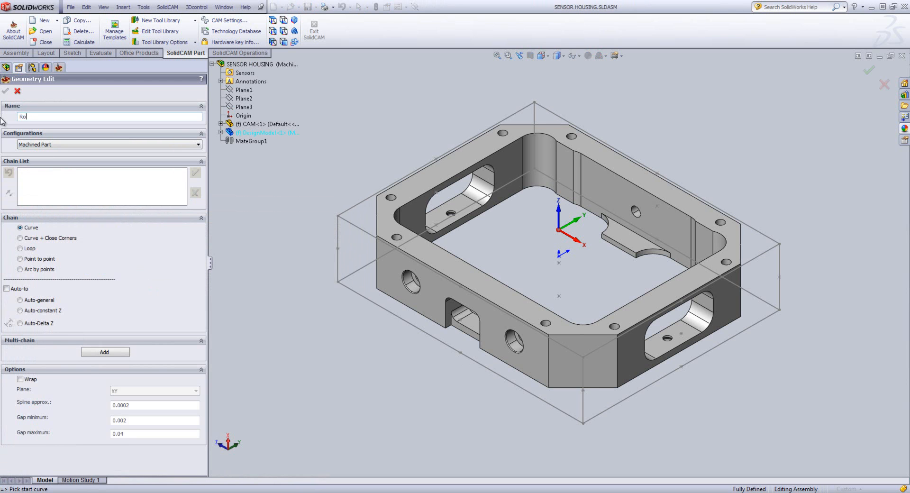
pyautogui.write('ugh Inside')
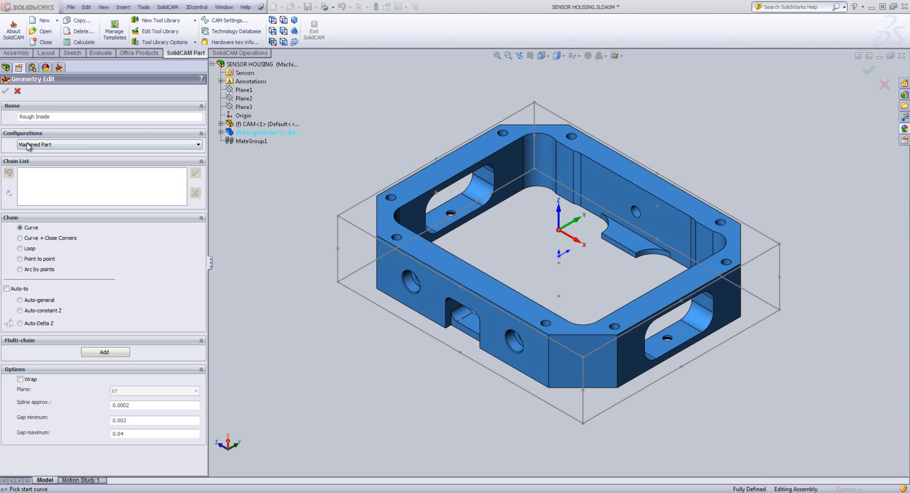
# - Preview the With Cast Stock and With Simple Stock configurations for the geometry and return to Machined Part
pyautogui.click(198, 145)
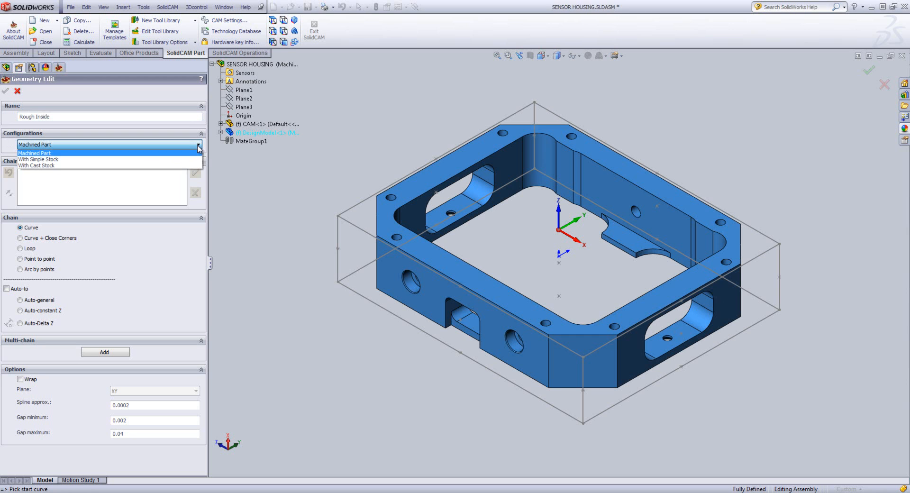
pyautogui.click(60, 166)
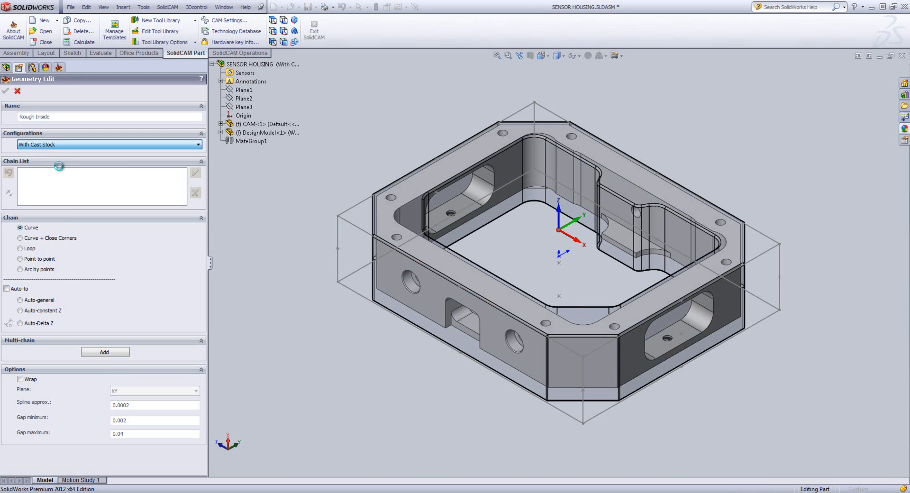
pyautogui.click(57, 145)
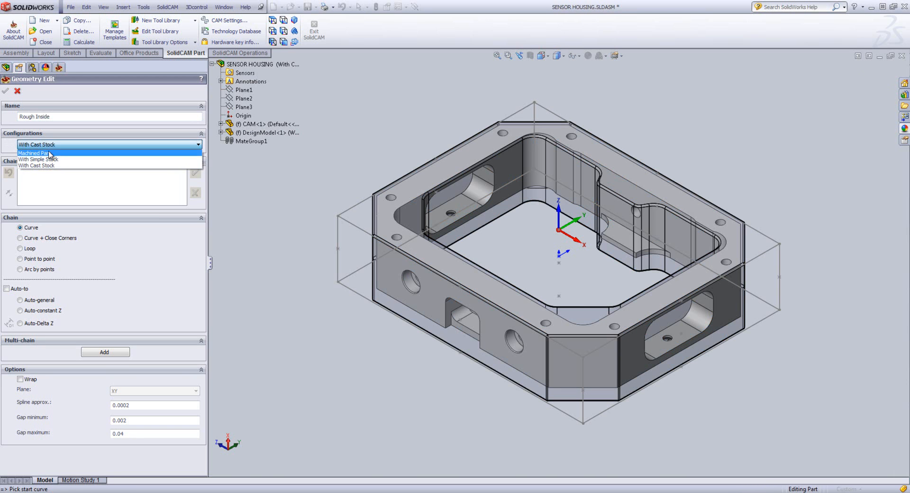
pyautogui.click(44, 159)
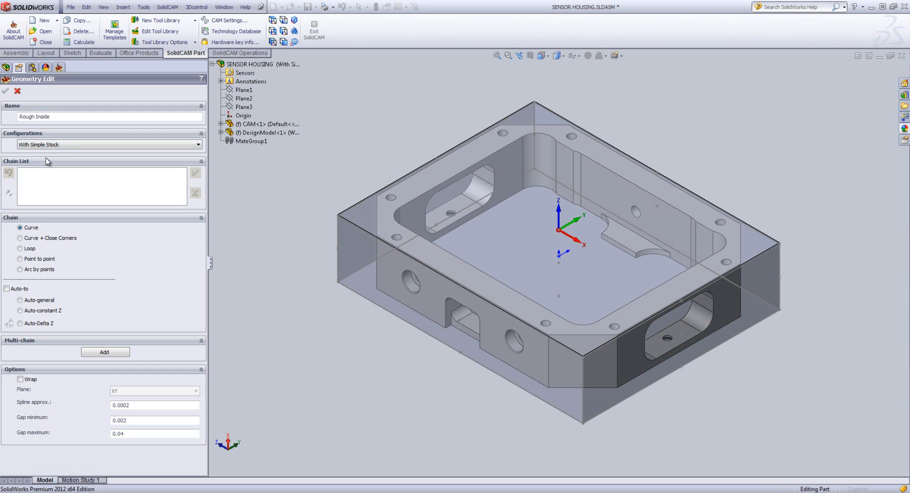
pyautogui.click(55, 145)
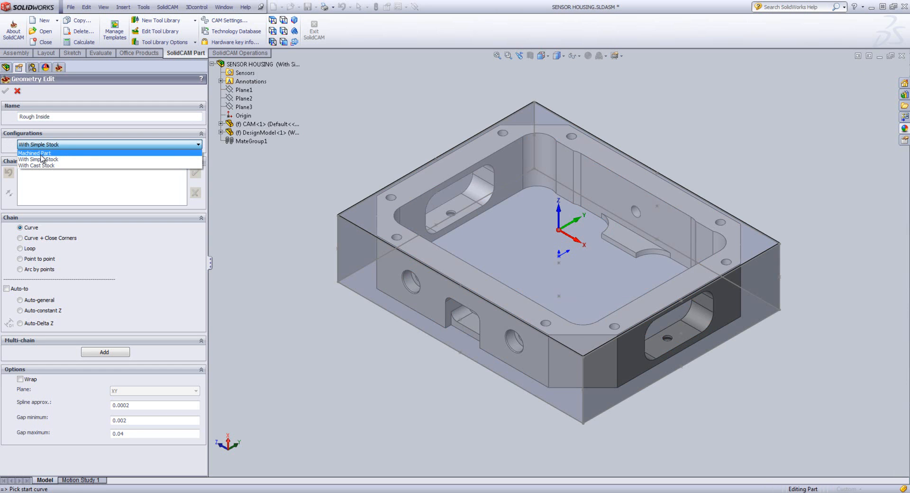
pyautogui.click(40, 153)
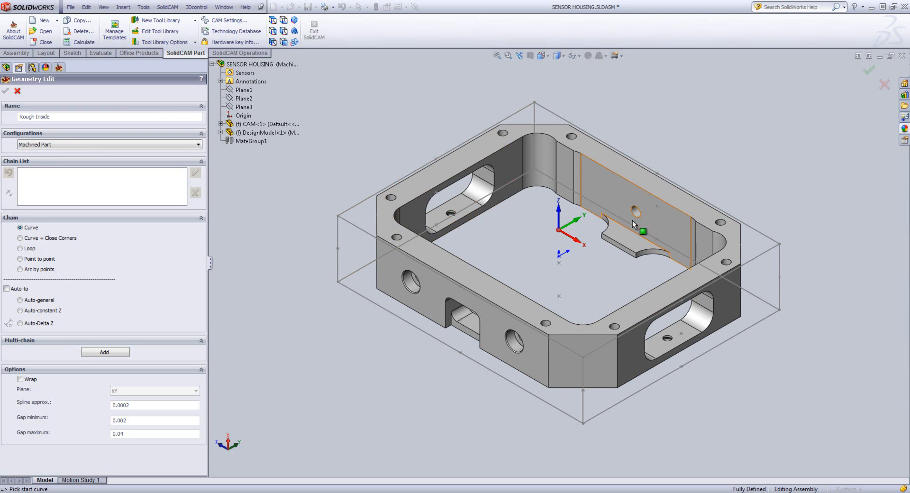
# - Try the Curve chain method from the back inner wall's upper edge, testing direction reversal and picking connected edges around the corner to the adjacent wall
pyautogui.click(672, 207)
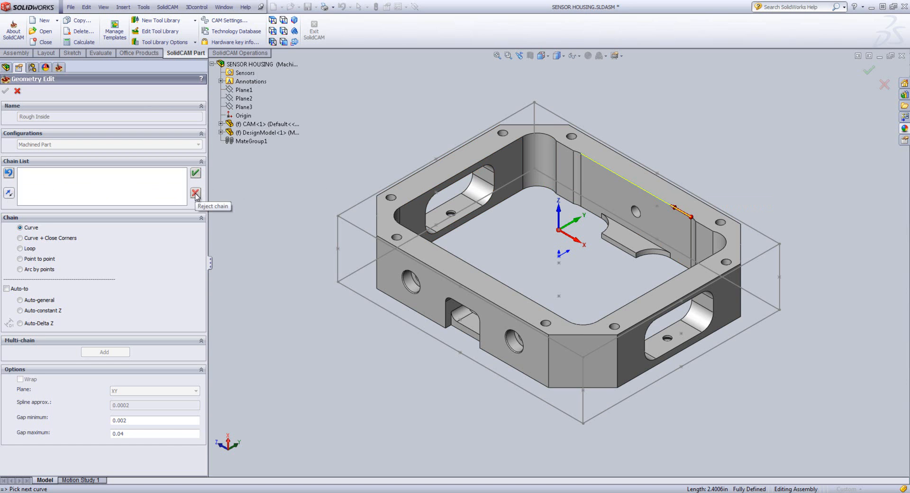
pyautogui.click(9, 193)
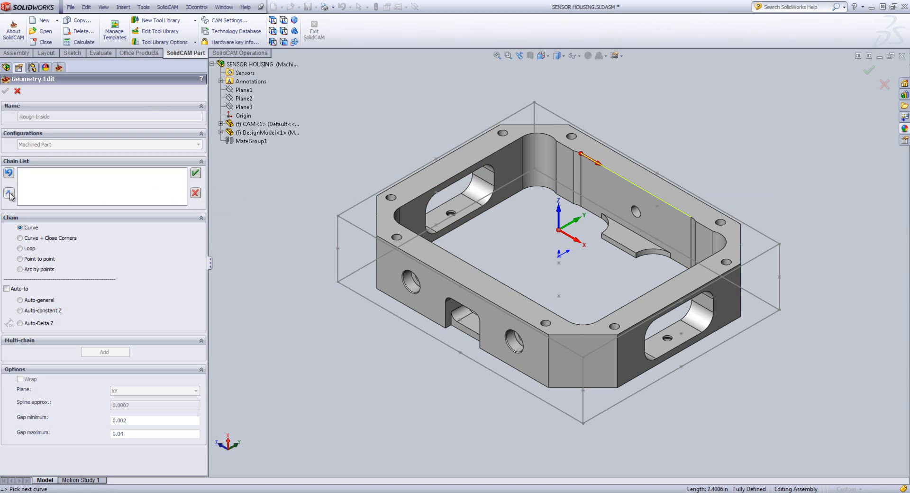
pyautogui.click(9, 193)
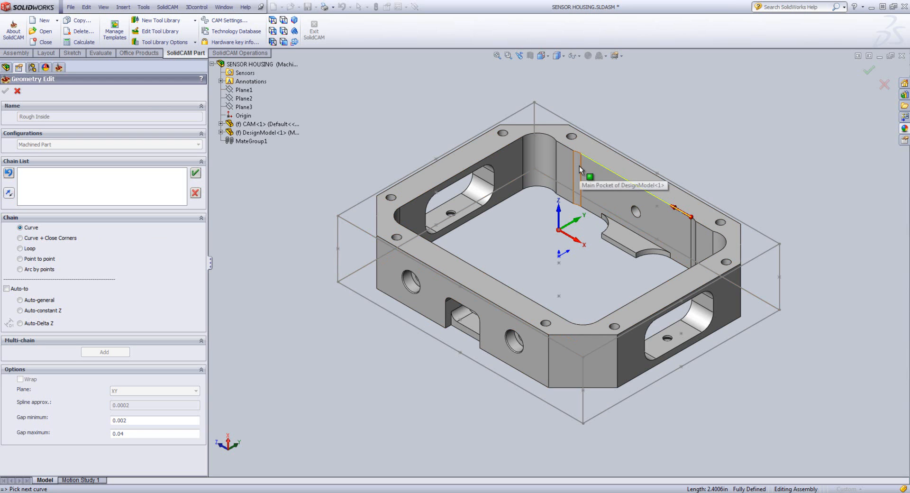
pyautogui.click(575, 204)
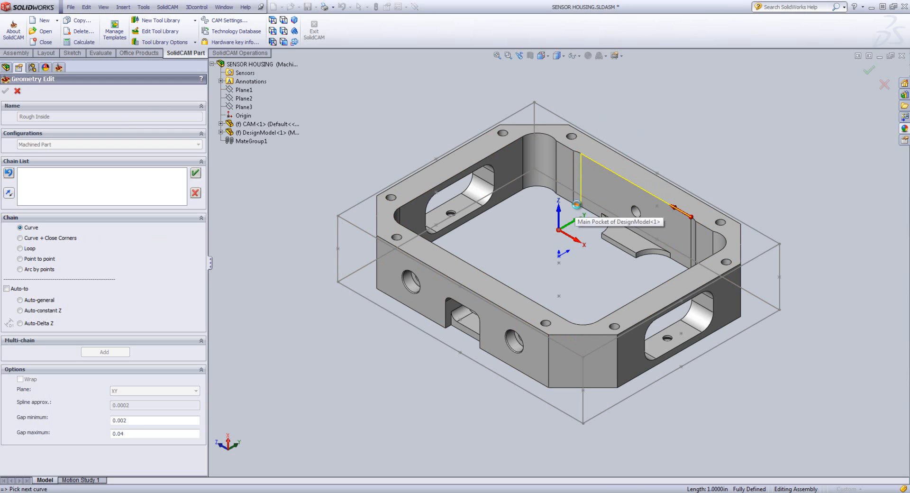
pyautogui.click(574, 204)
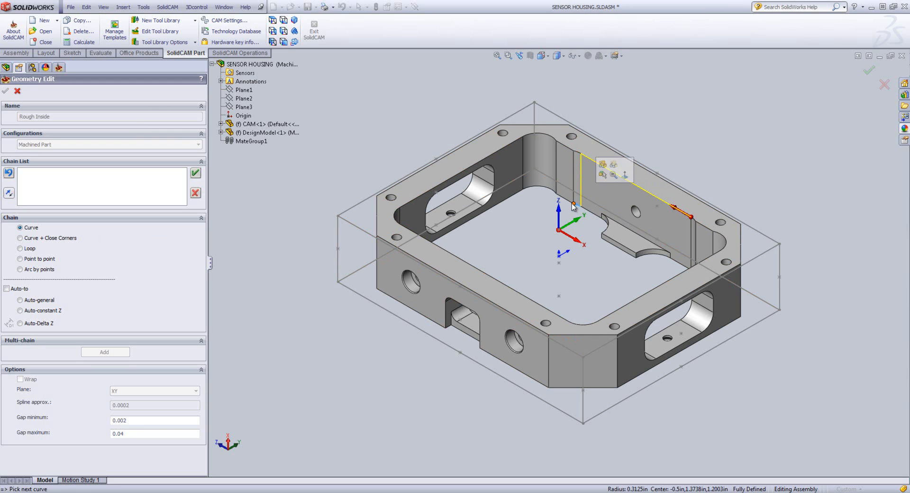
pyautogui.click(550, 189)
pyautogui.click(523, 162)
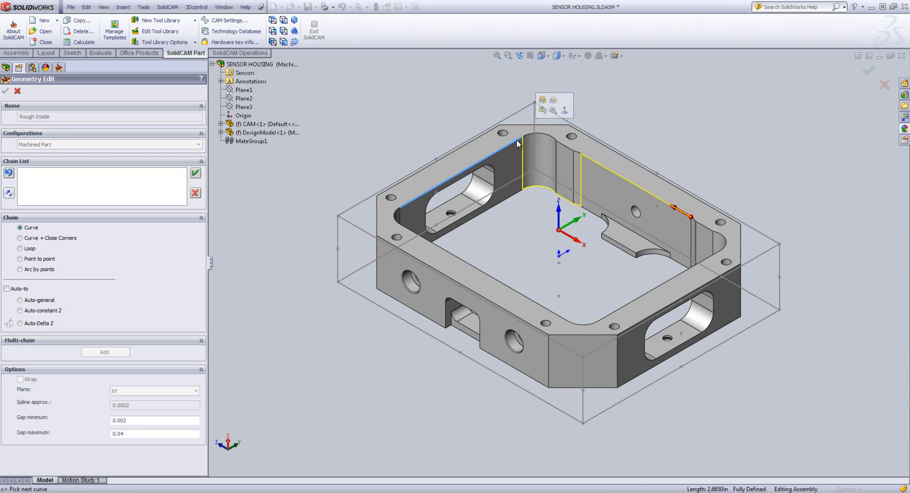
pyautogui.click(498, 150)
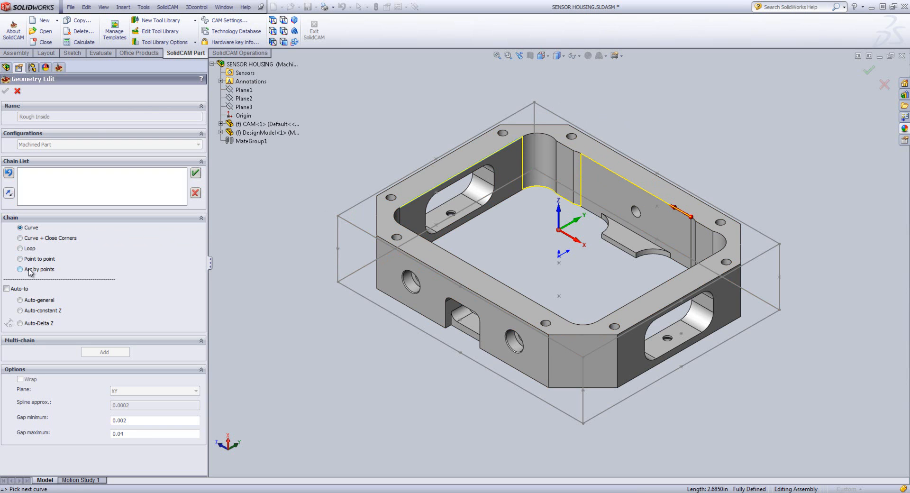
# - Try extending the chain with Curve + Close Corners to the front inner wall's upper edge
pyautogui.click(20, 238)
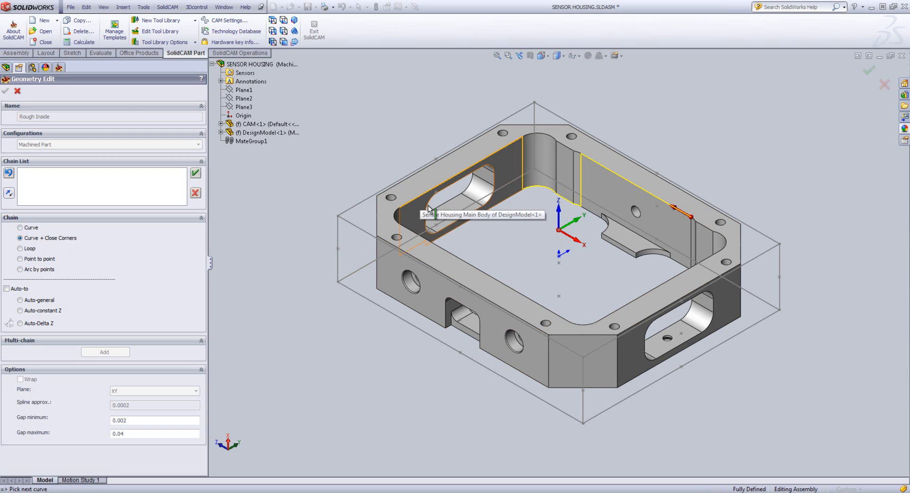
pyautogui.click(451, 257)
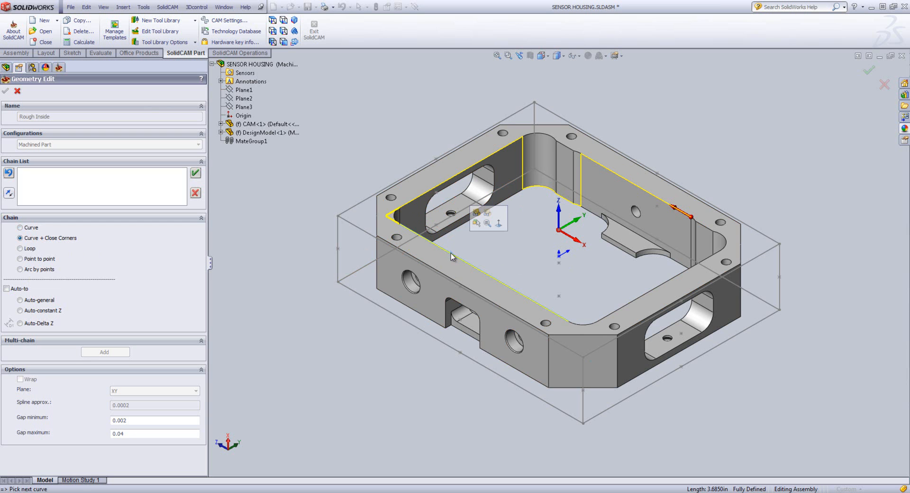
# - Try the Loop method to chain the pocket's complete upper inner edge, and delete the resulting chain
pyautogui.click(20, 249)
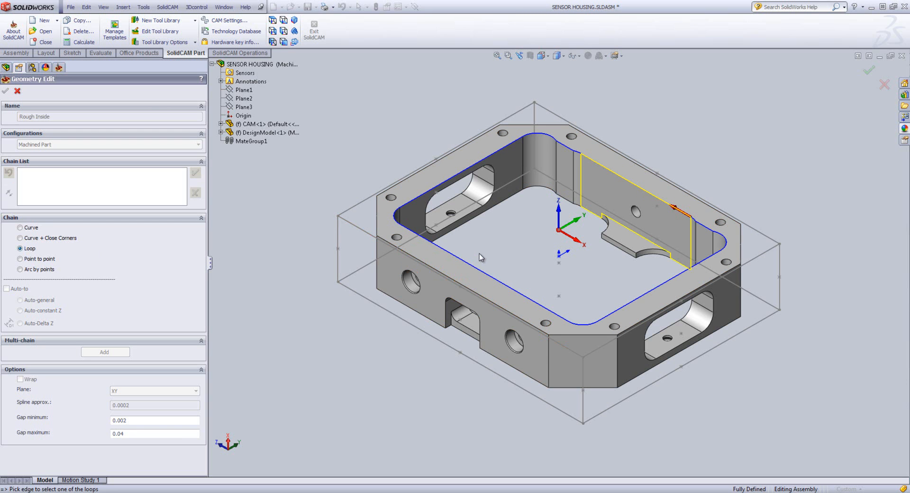
pyautogui.click(569, 151)
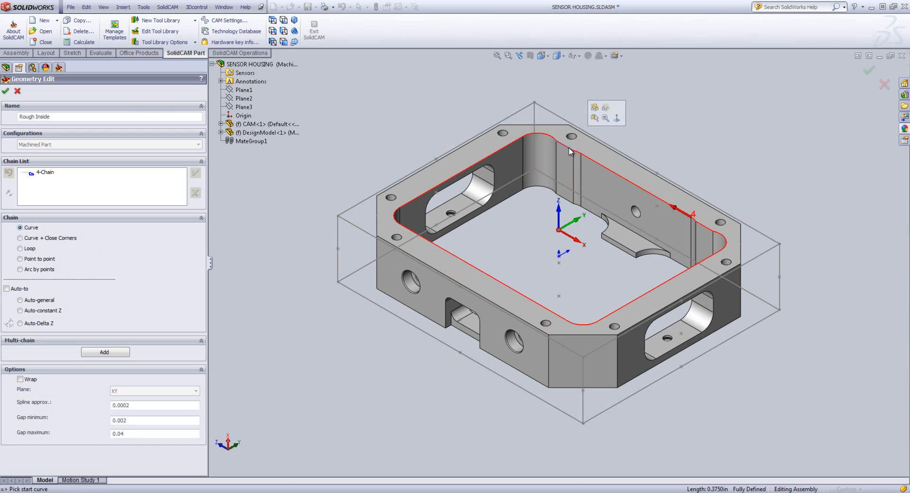
pyautogui.rightClick(41, 174)
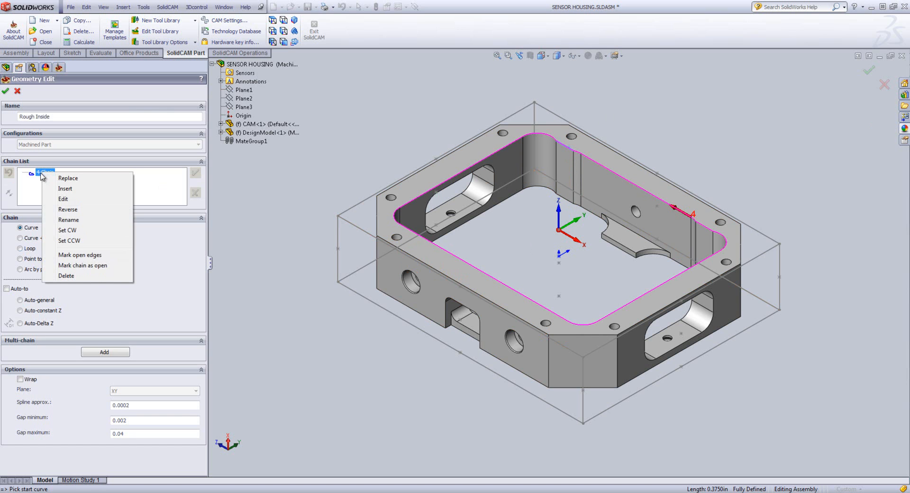
pyautogui.click(69, 276)
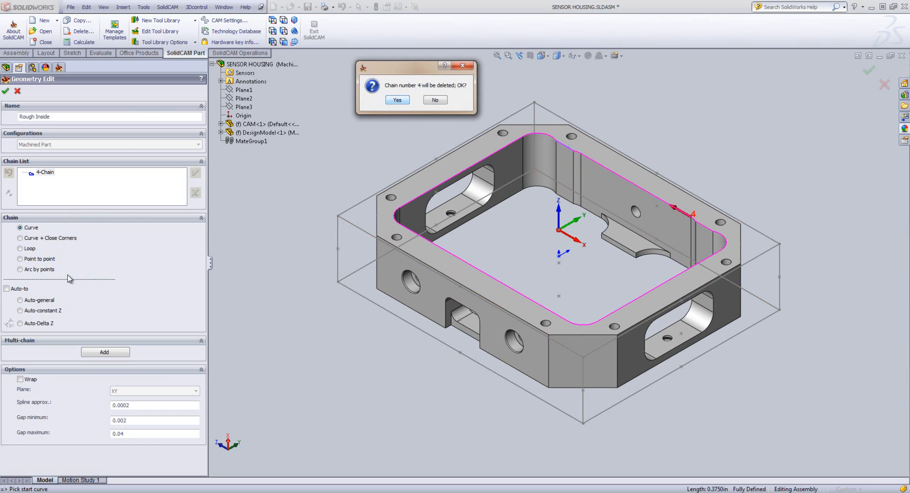
pyautogui.click(397, 100)
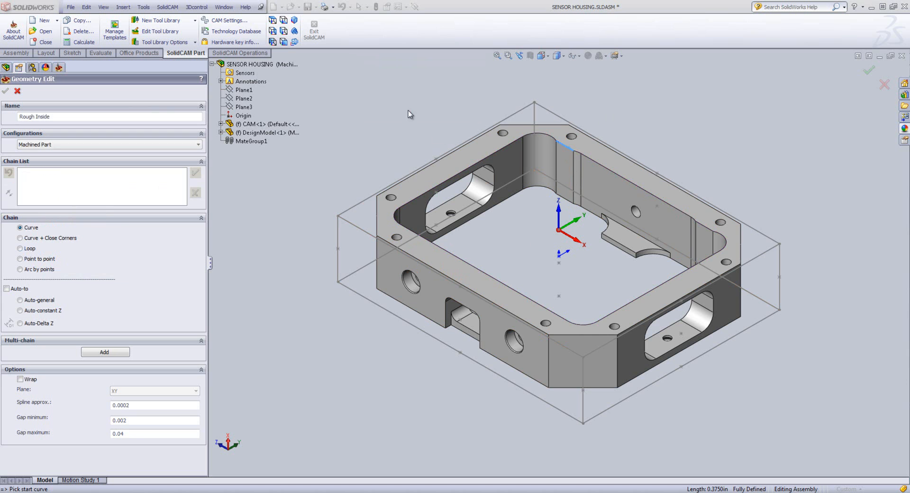
# - Try the Point to point method from the back inner wall's upper edge, picking corner vertices and a point on the adjacent rim
pyautogui.click(672, 212)
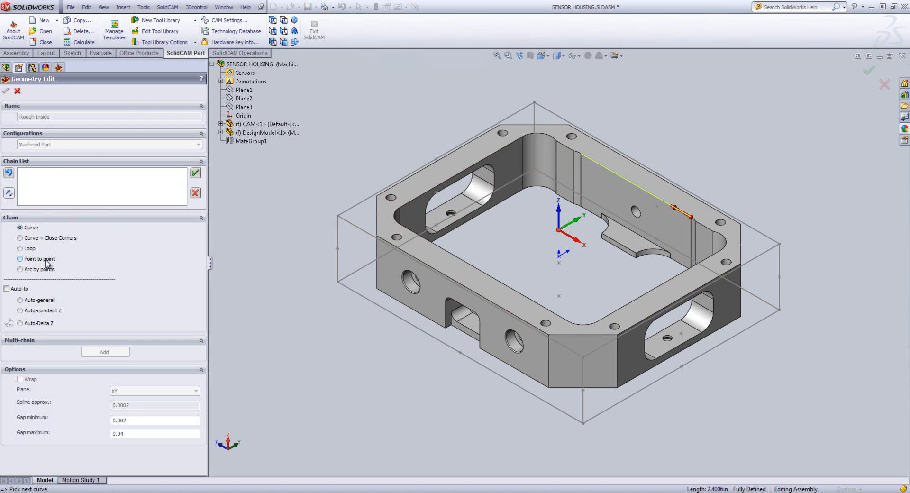
pyautogui.click(20, 259)
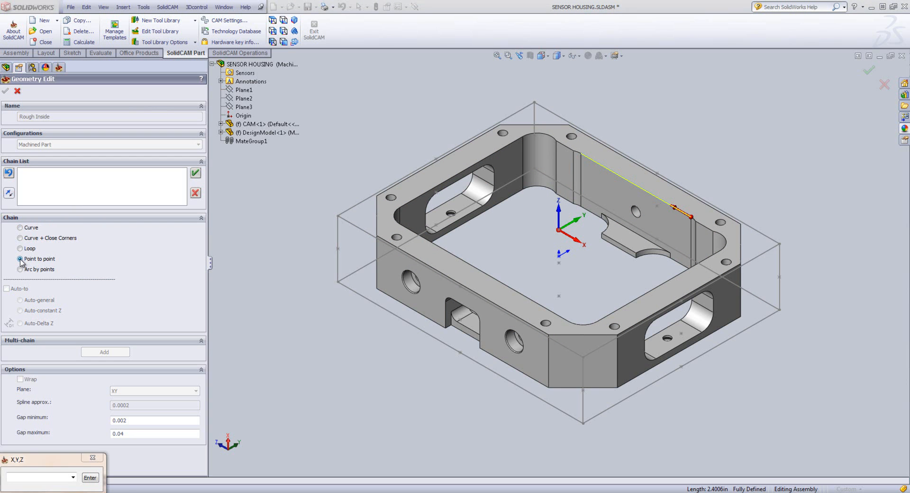
pyautogui.click(573, 149)
pyautogui.click(523, 138)
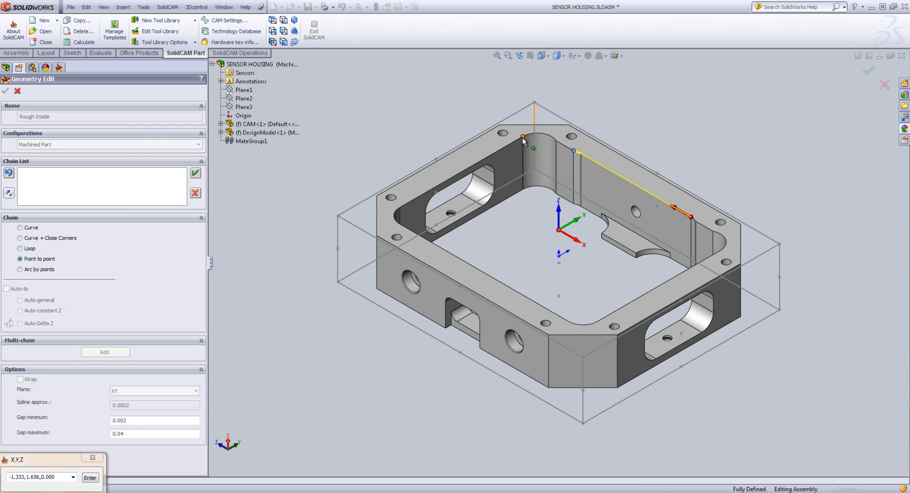
pyautogui.click(435, 160)
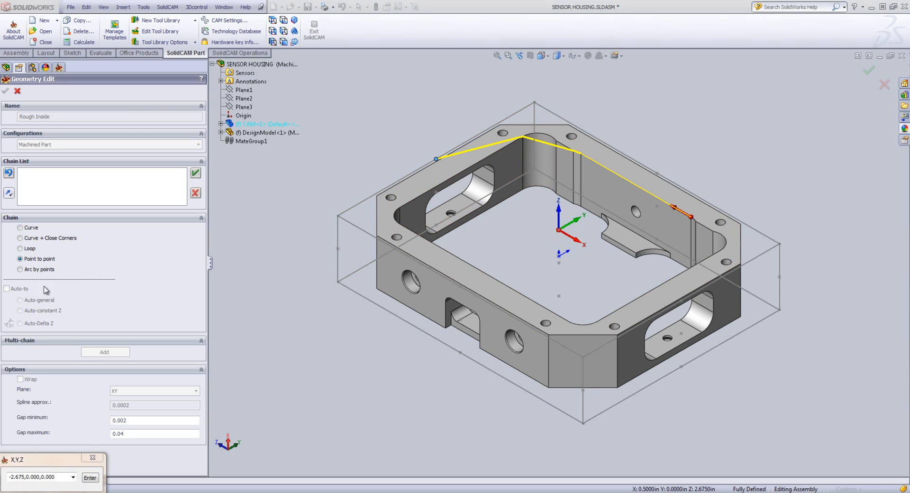
# - Try extending the chain with Arc by points through the adjacent wall's corner to the front inner edge's end, and reject the chain
pyautogui.click(20, 269)
pyautogui.click(401, 208)
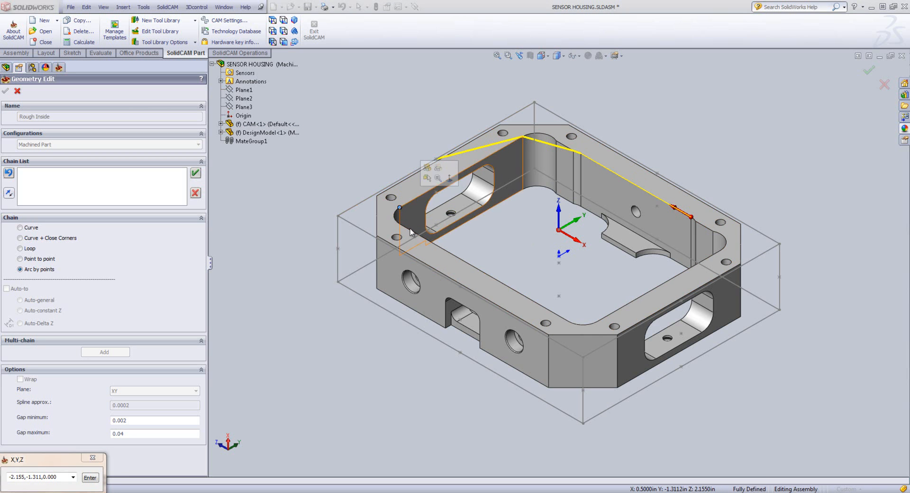
pyautogui.click(568, 321)
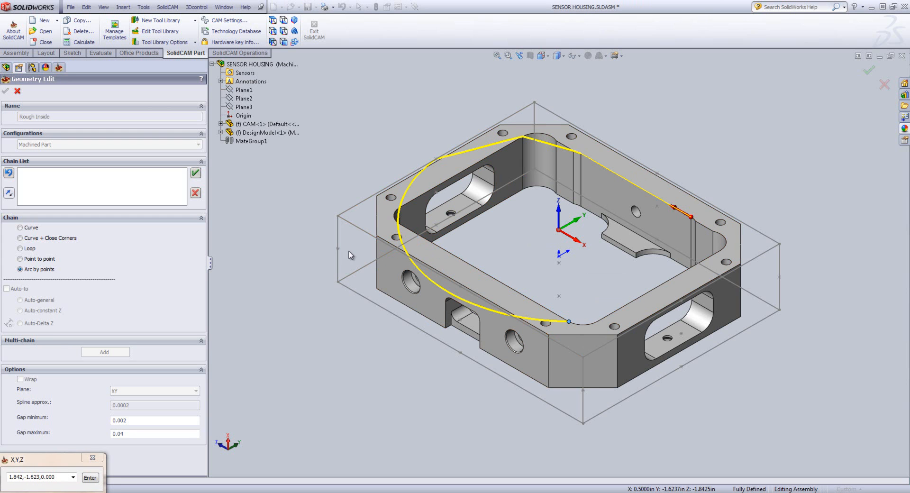
pyautogui.click(194, 193)
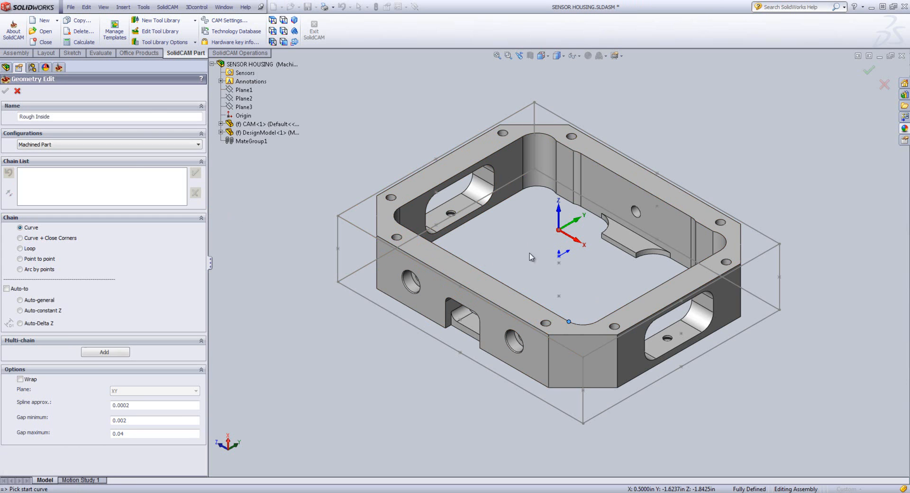
# - Start a new chain on the back inner wall's upper edge and try Auto-general with a target point on the floor tab
pyautogui.click(678, 212)
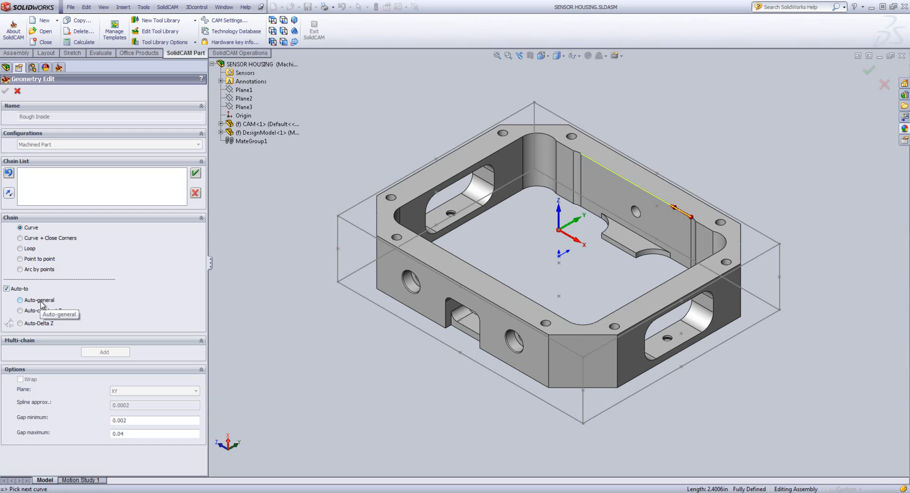
pyautogui.click(22, 302)
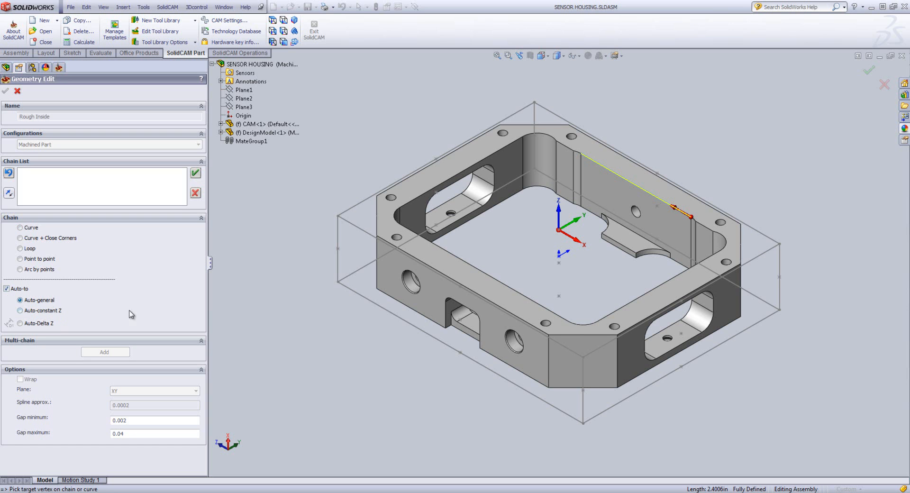
pyautogui.click(635, 258)
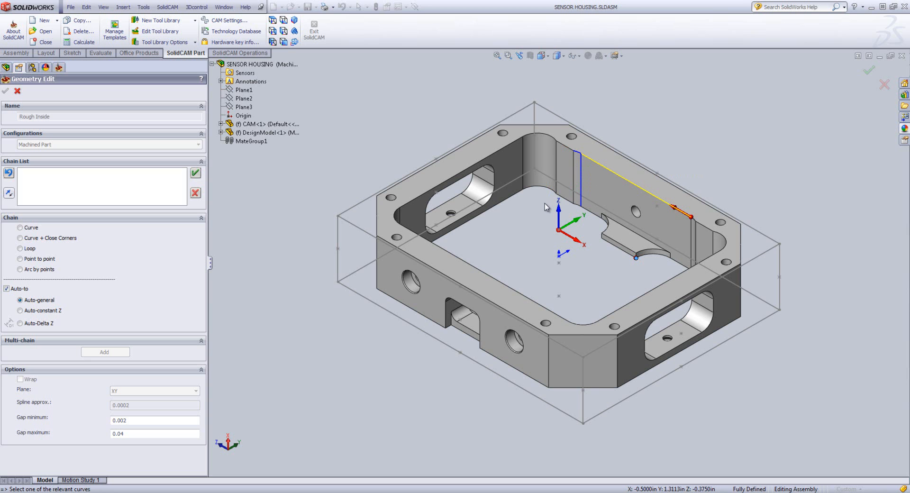
# - Try Auto-constant Z to the front inner edge's end, and Auto-Delta Z at the front corner arc to close the chain
pyautogui.click(31, 315)
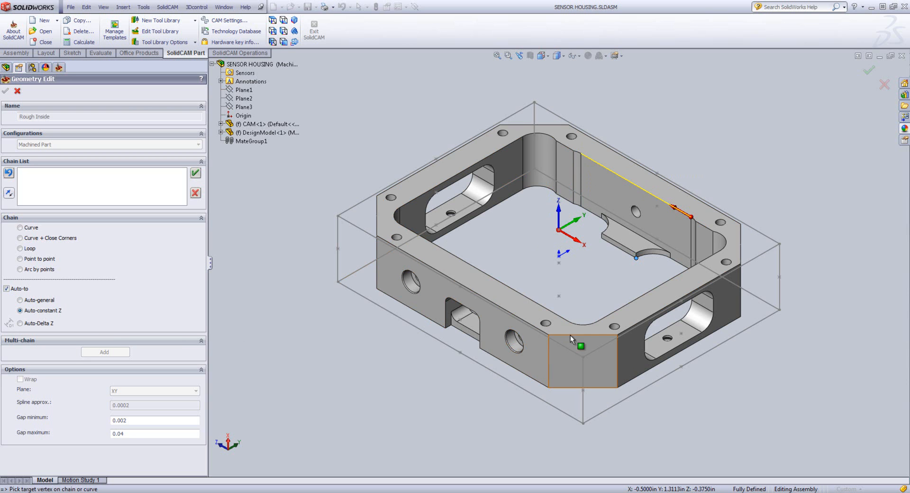
pyautogui.click(569, 322)
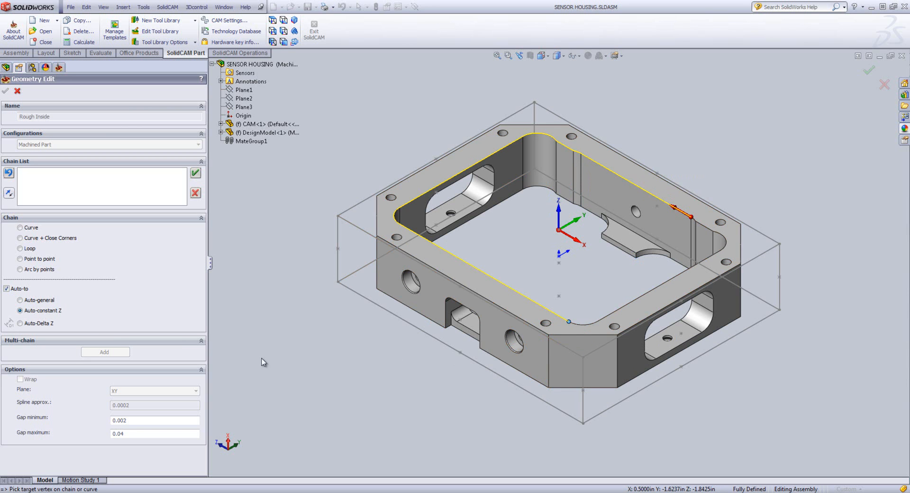
pyautogui.click(33, 324)
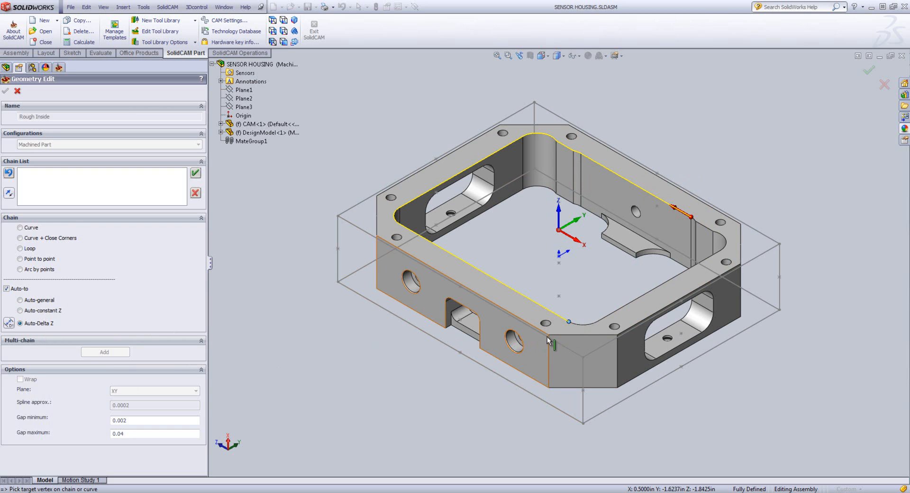
pyautogui.click(583, 326)
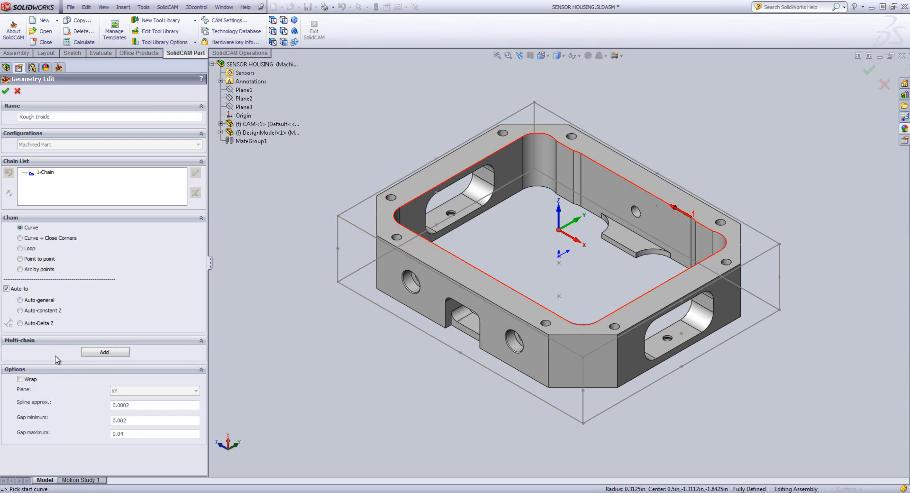
# - Try adding multiple chains to the geometry by selecting Sketch6 of the Main Pocket feature
pyautogui.click(104, 353)
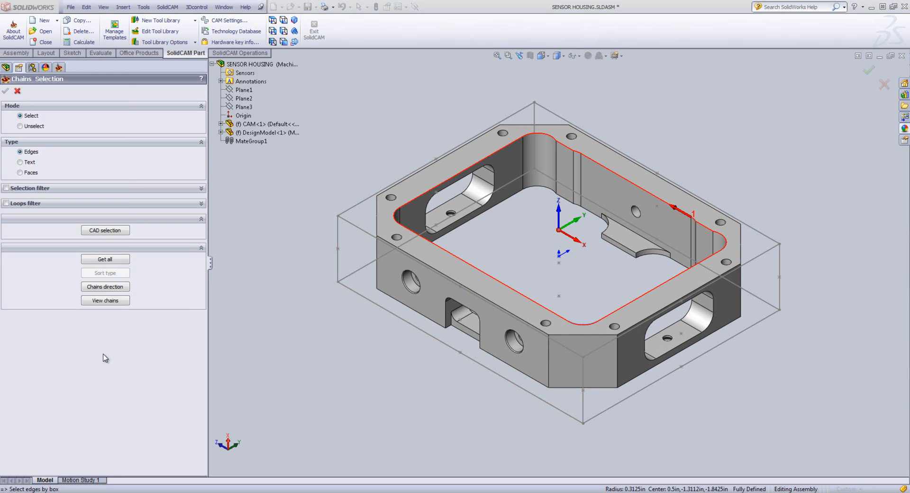
pyautogui.click(221, 133)
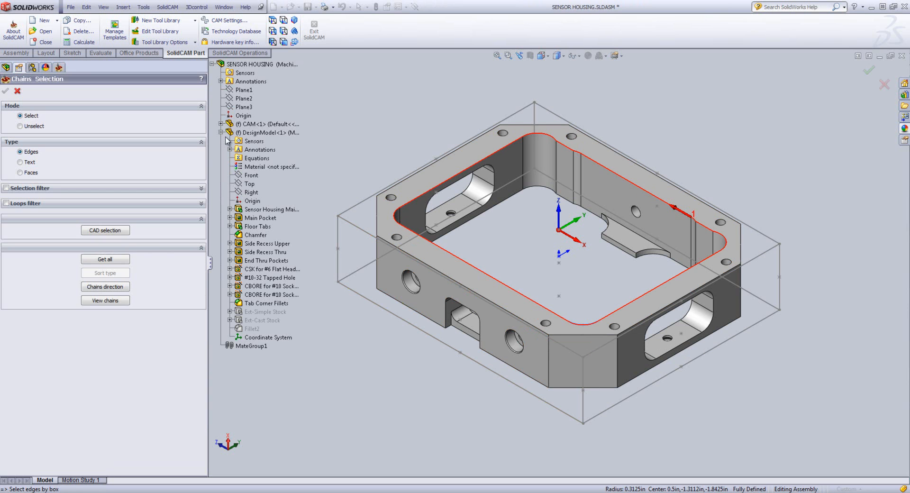
pyautogui.click(230, 218)
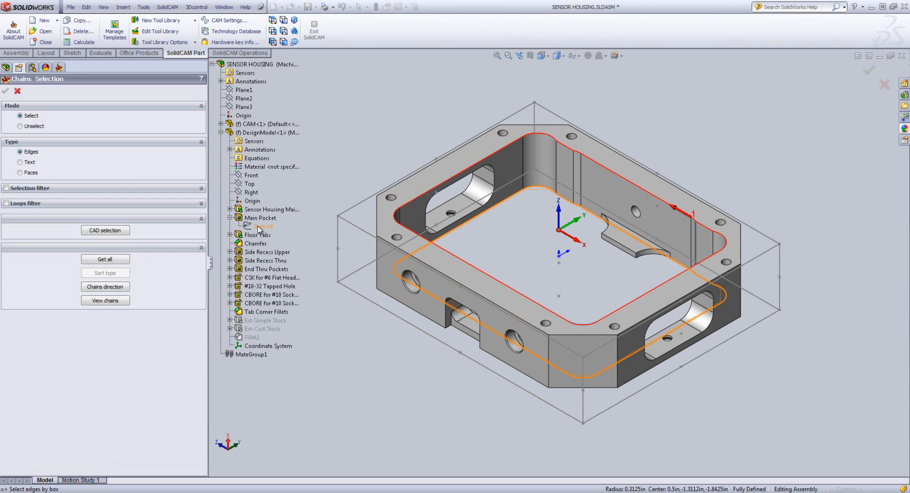
pyautogui.click(261, 226)
pyautogui.click(5, 92)
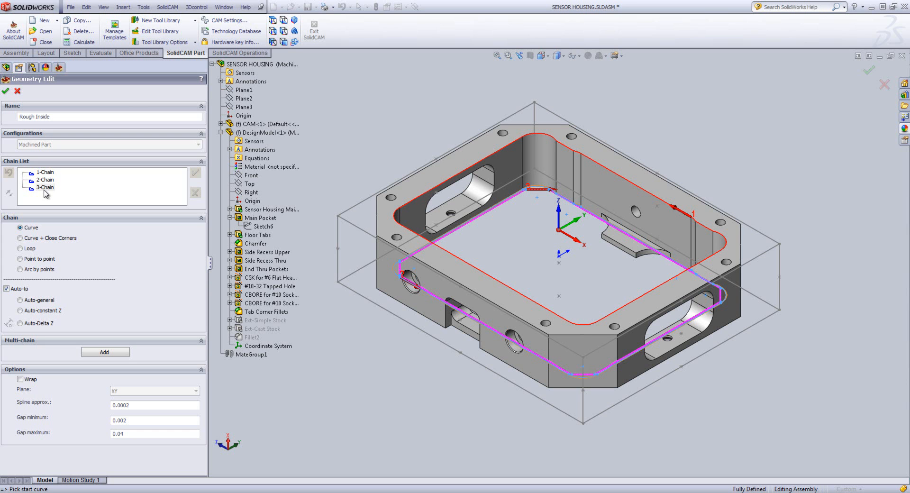
# - Preview the Wrap option's X, Y and Z axis choices and leave wrapping disabled
pyautogui.click(20, 379)
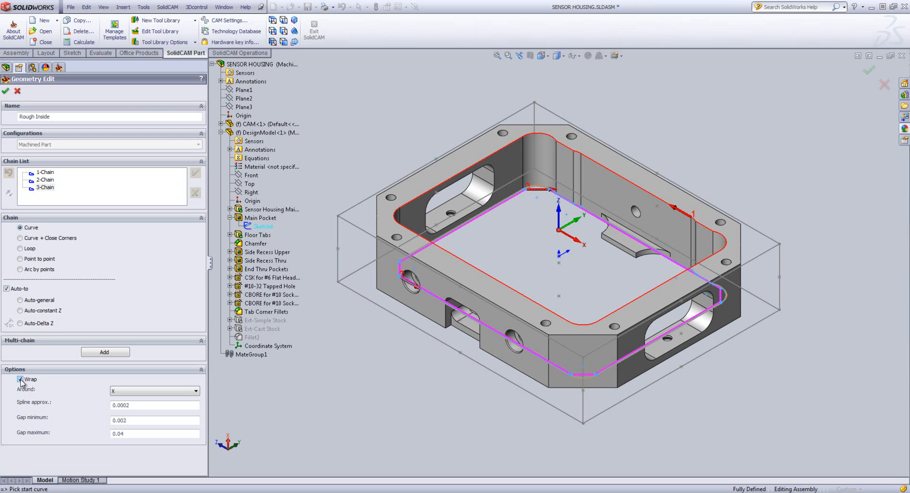
pyautogui.click(136, 392)
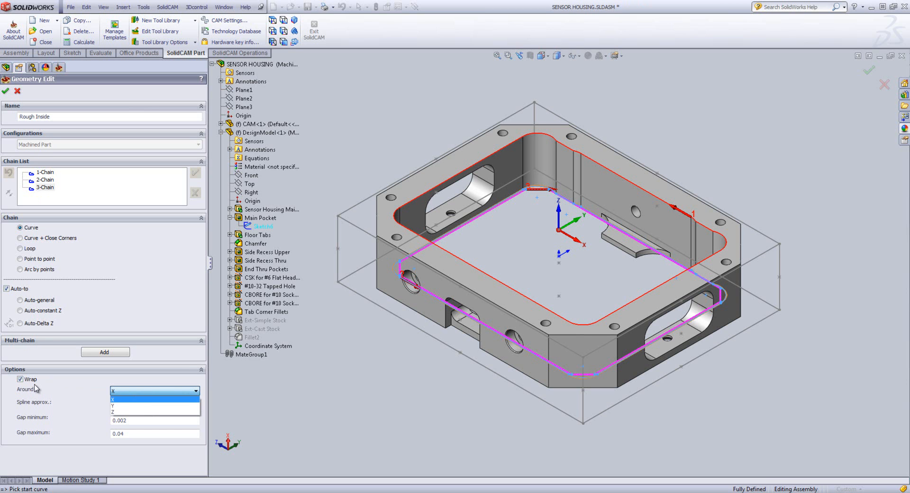
pyautogui.click(20, 380)
pyautogui.click(20, 379)
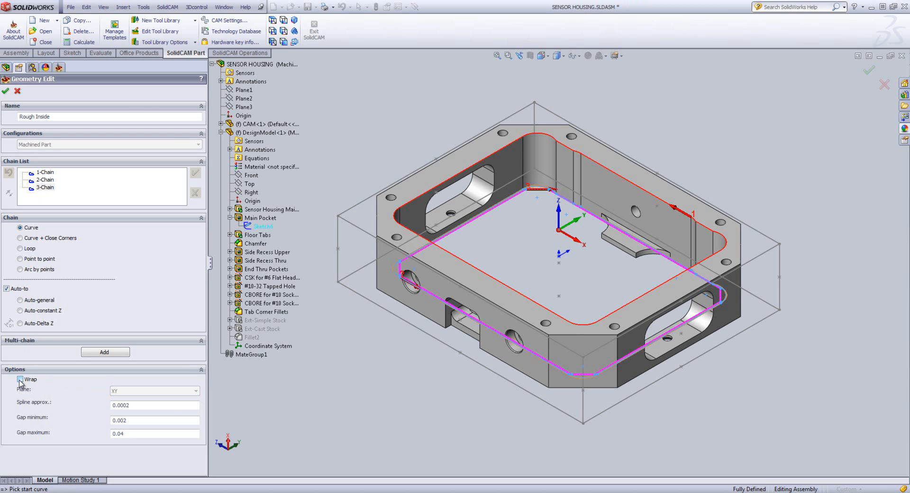
# - Disable the Auto-to option and delete all three chains from the geometry
pyautogui.click(7, 288)
pyautogui.click(45, 172)
pyautogui.keyDown('shift'); pyautogui.click(46, 187); pyautogui.keyUp('shift')
pyautogui.rightClick(47, 188)
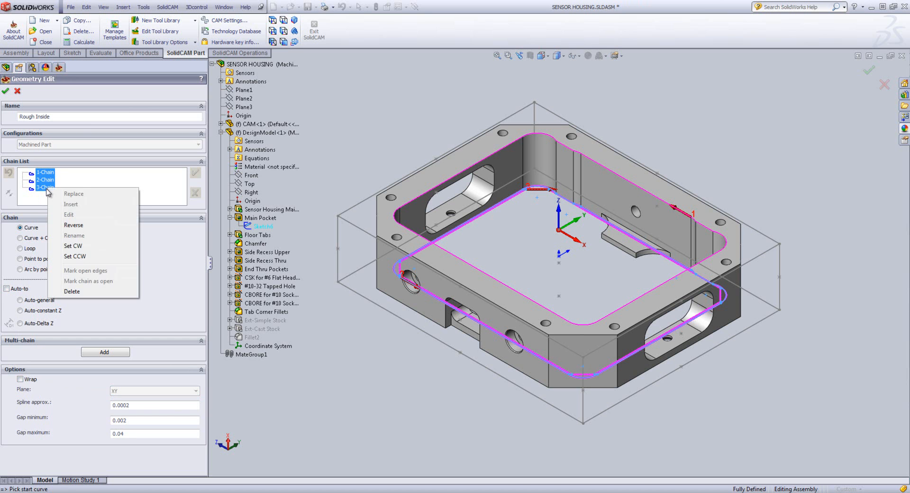
pyautogui.click(78, 291)
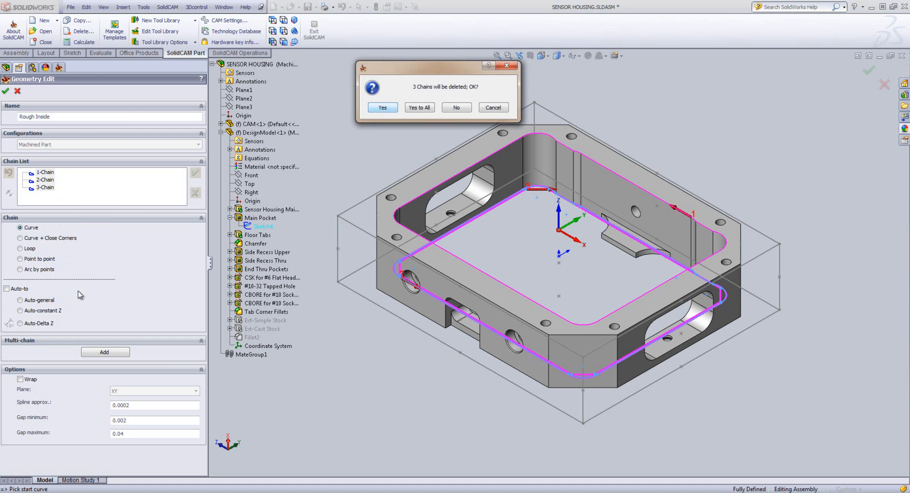
pyautogui.click(419, 108)
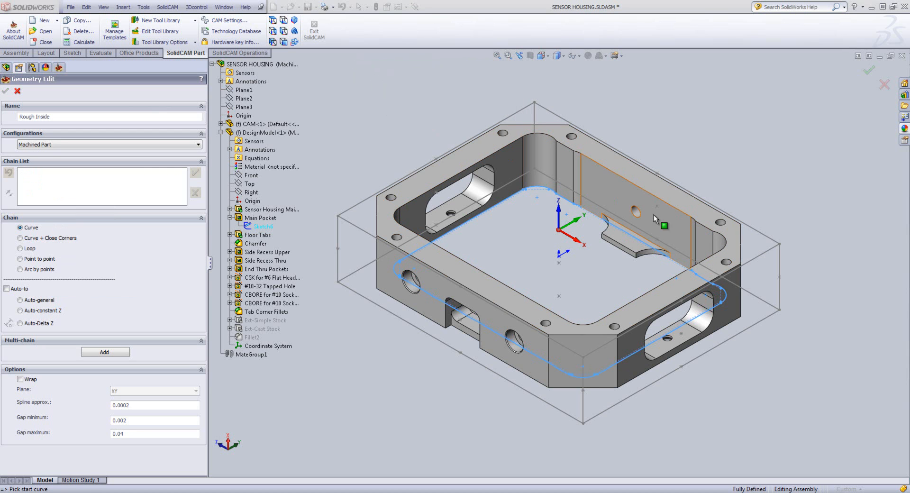
# - Chain the pocket's upper inner contour from the back wall edge with Auto-constant Z and accept the Rough Inside geometry
pyautogui.click(678, 213)
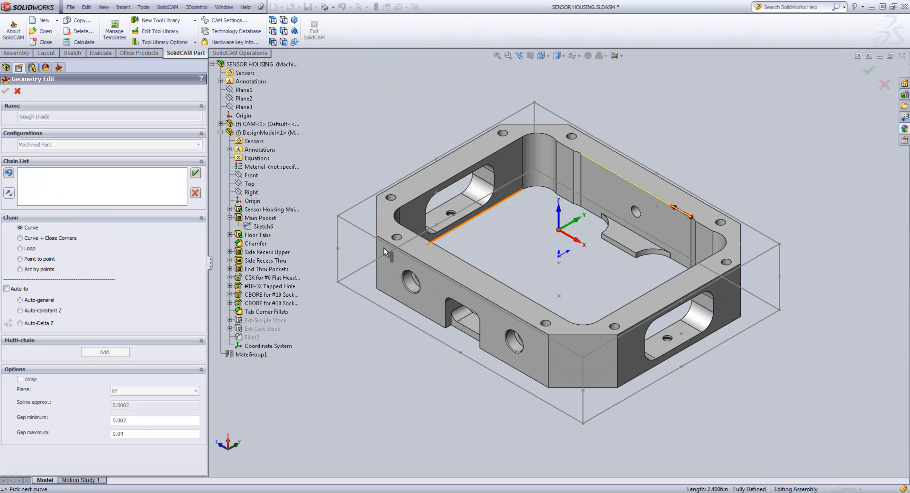
pyautogui.click(50, 310)
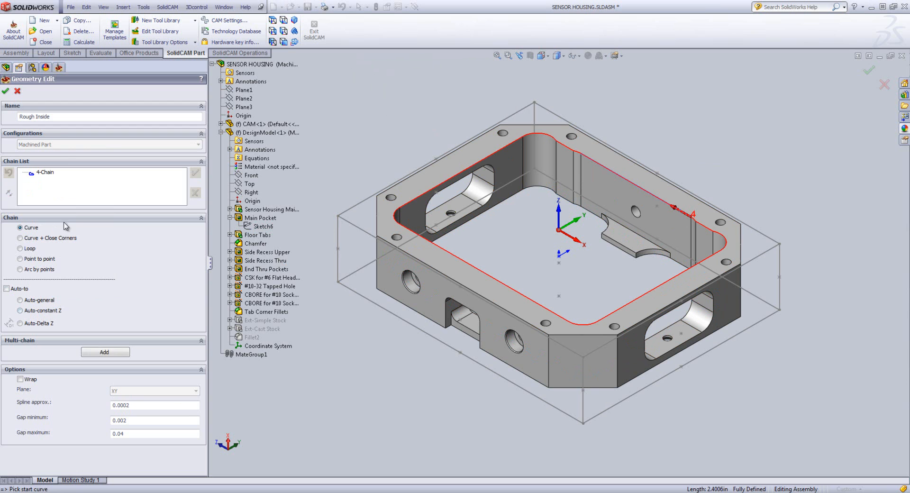
pyautogui.click(5, 91)
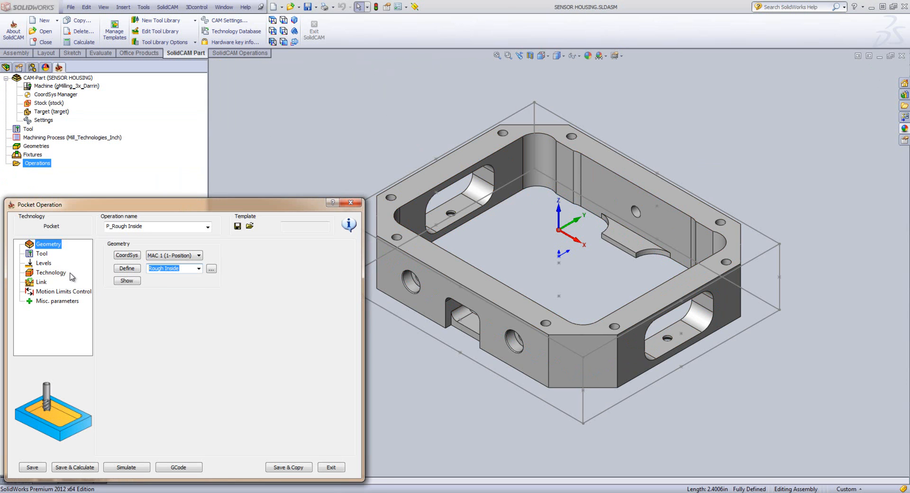
# - Add a new end mill as the milling tool for the pocket operation
pyautogui.click(42, 255)
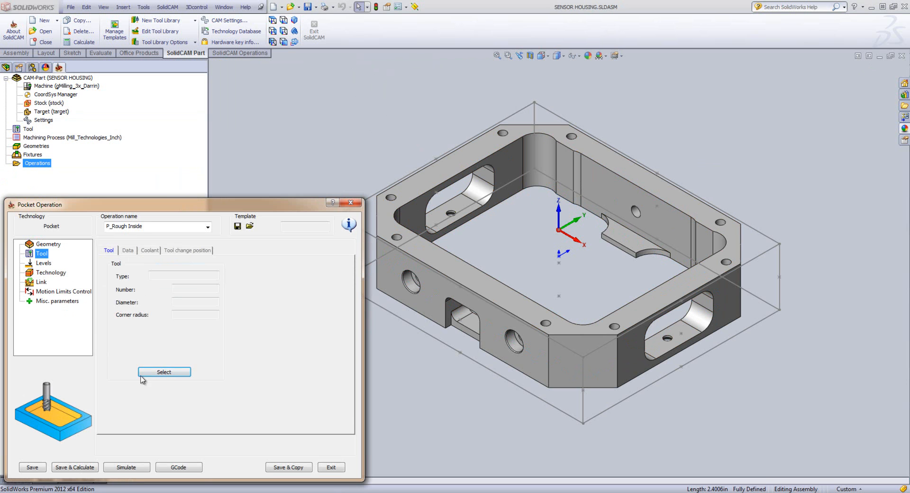
pyautogui.click(169, 371)
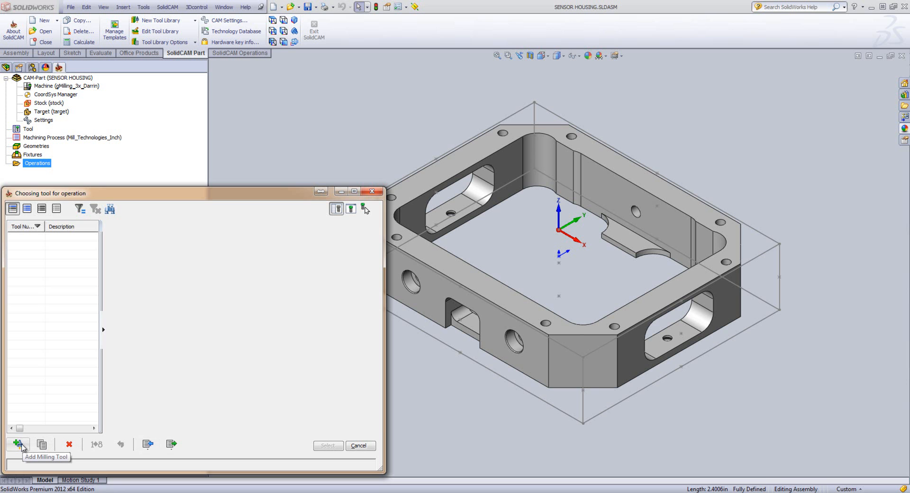
pyautogui.click(19, 444)
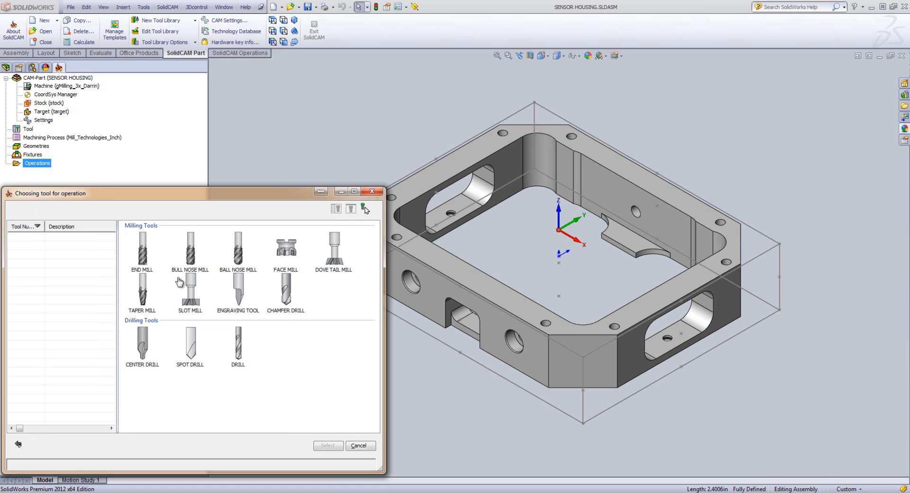
pyautogui.click(149, 254)
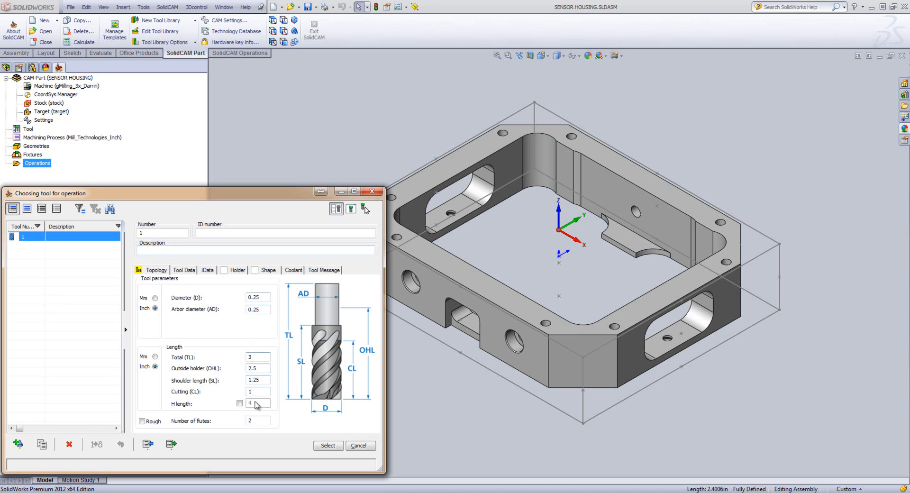
# - Describe the new tool as "Ø0.5 4fl End Mill"
pyautogui.click(152, 251)
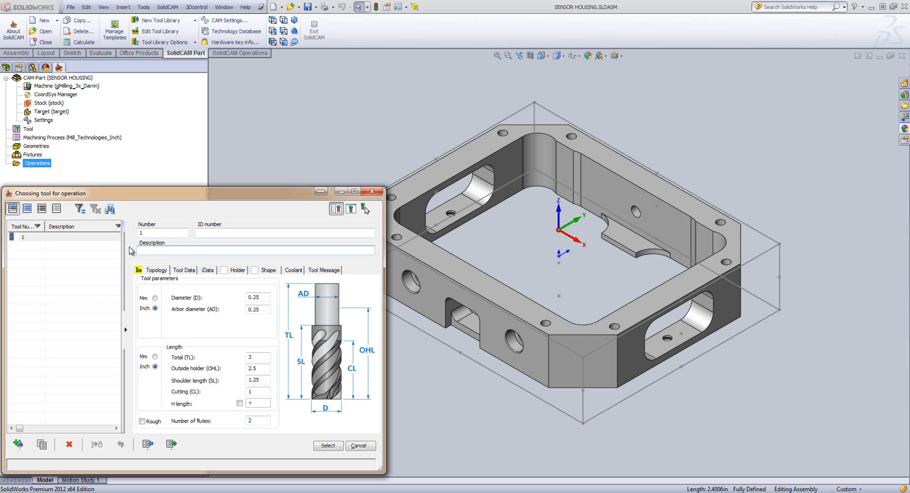
pyautogui.write('Ø')
pyautogui.write('0.5 4fl End Mill')
pyautogui.press('Tab')
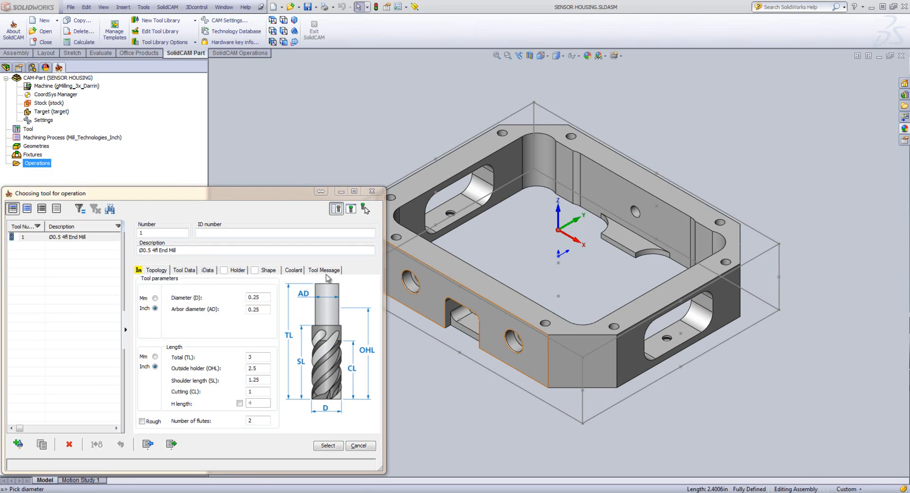
pyautogui.click(304, 248)
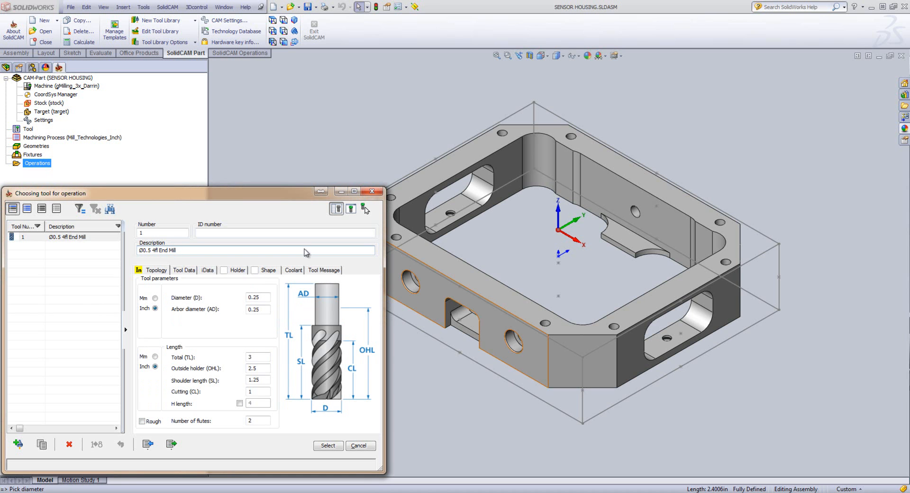
# - Set the end mill's diameter and arbor diameter to 0.5 inch, keeping the total and outside holder lengths
pyautogui.click(261, 297)
pyautogui.write('.5')
pyautogui.press('Tab')
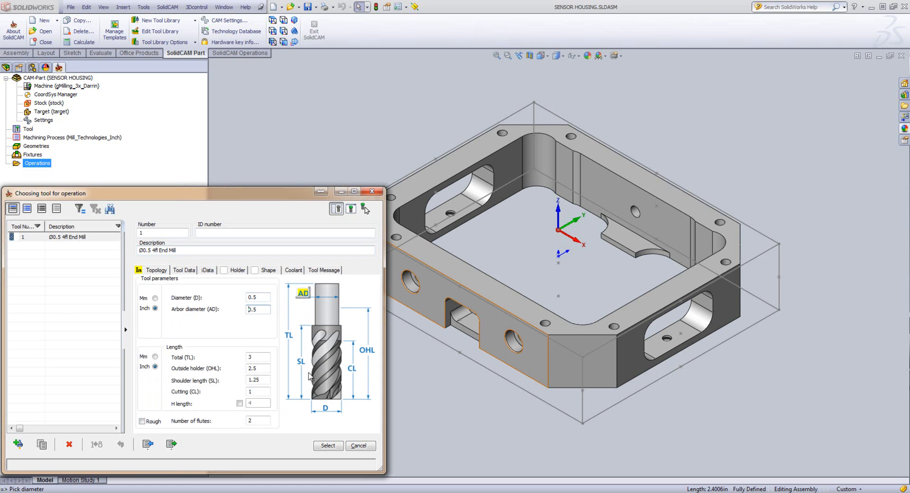
pyautogui.click(289, 336)
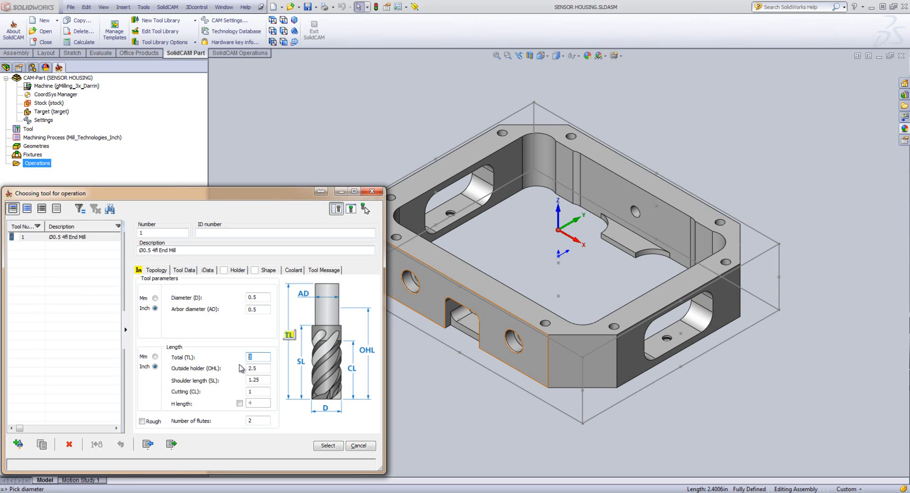
pyautogui.press('Tab')
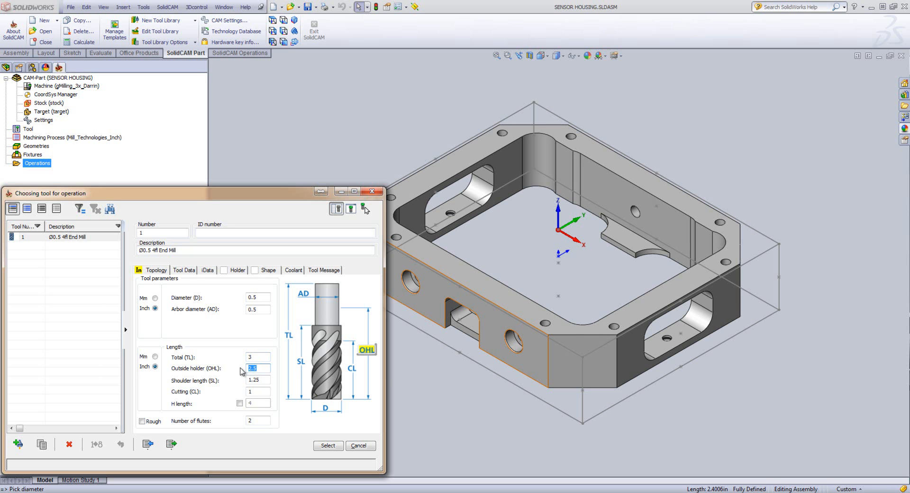
# - Enable the tool holder and assign the 1.75" Long holder from the 1/2" Endmill group, inspecting its 3D preview
pyautogui.click(238, 270)
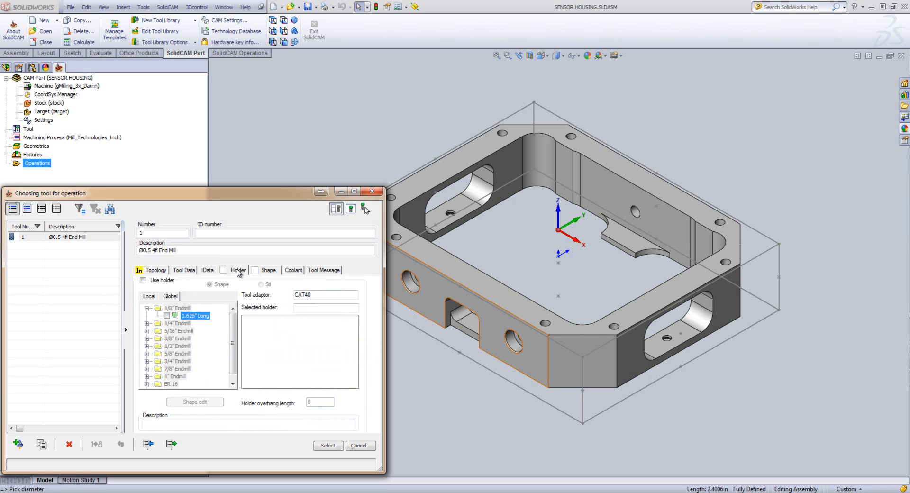
pyautogui.click(142, 281)
pyautogui.moveTo(232, 327)
pyautogui.mouseDown()
pyautogui.moveTo(233, 346)
pyautogui.moveTo(232, 337)
pyautogui.mouseUp()
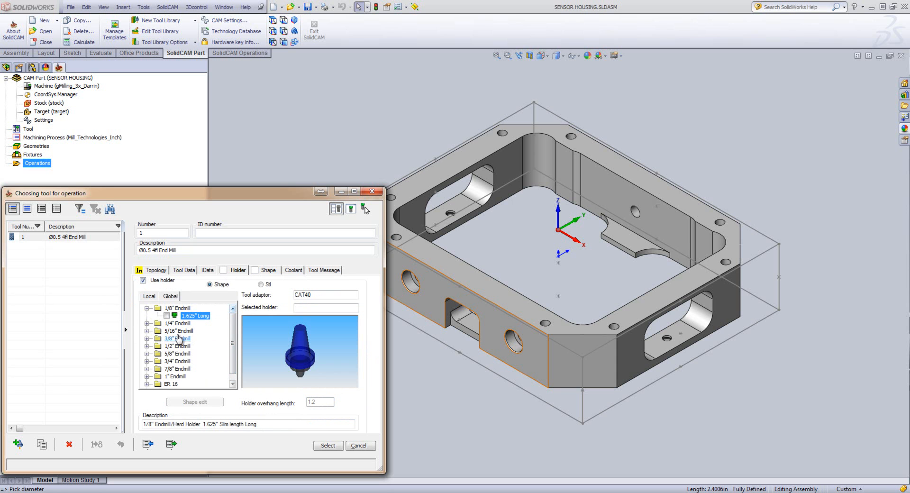
pyautogui.click(147, 346)
pyautogui.click(166, 368)
pyautogui.moveTo(288, 364); pyautogui.dragTo(285, 348, button='middle')
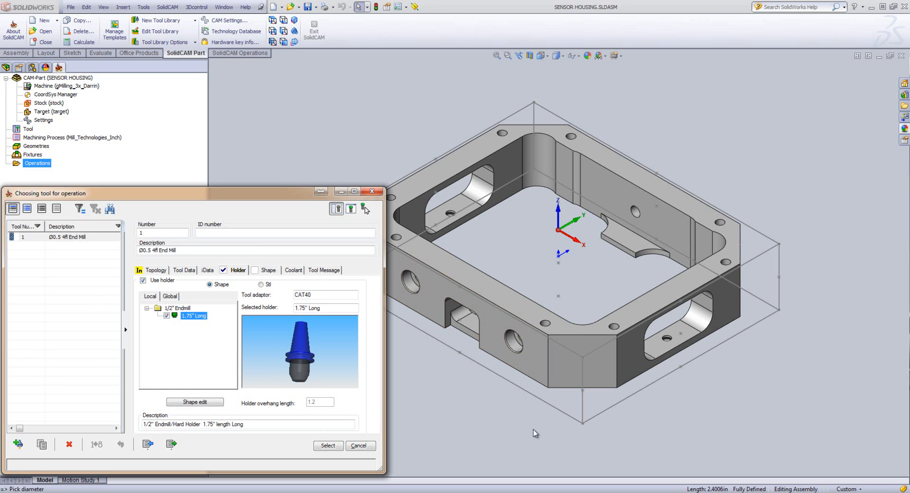
pyautogui.moveTo(309, 358)
pyautogui.mouseDown(button='middle')
pyautogui.moveTo(299, 339)
pyautogui.moveTo(296, 350)
pyautogui.mouseUp(button='middle')
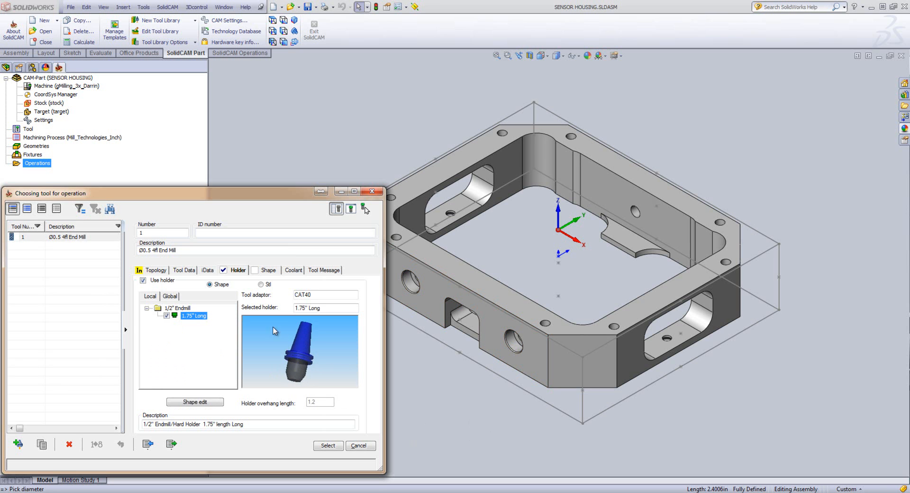
# - Check the Shape settings and show the rotated tool picture of the end mill in its holder
pyautogui.click(268, 270)
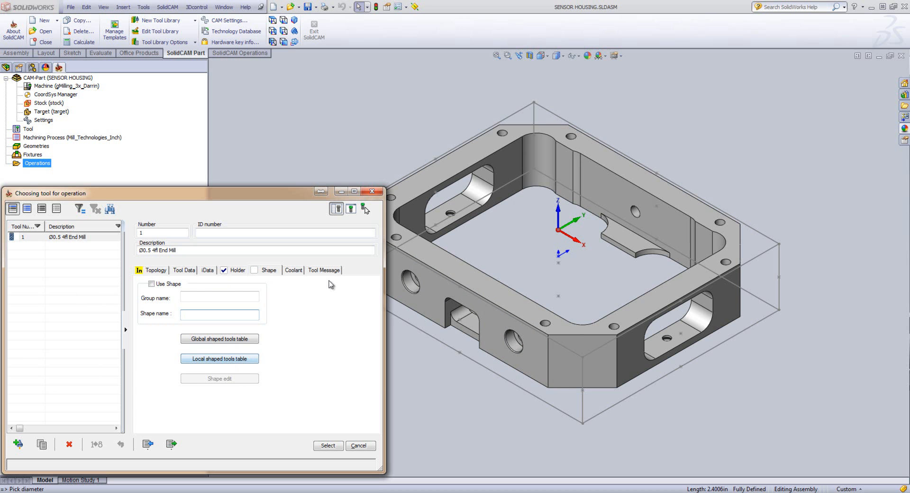
pyautogui.click(351, 209)
pyautogui.moveTo(517, 297)
pyautogui.mouseDown()
pyautogui.moveTo(525, 289)
pyautogui.moveTo(509, 288)
pyautogui.moveTo(516, 305)
pyautogui.mouseUp()
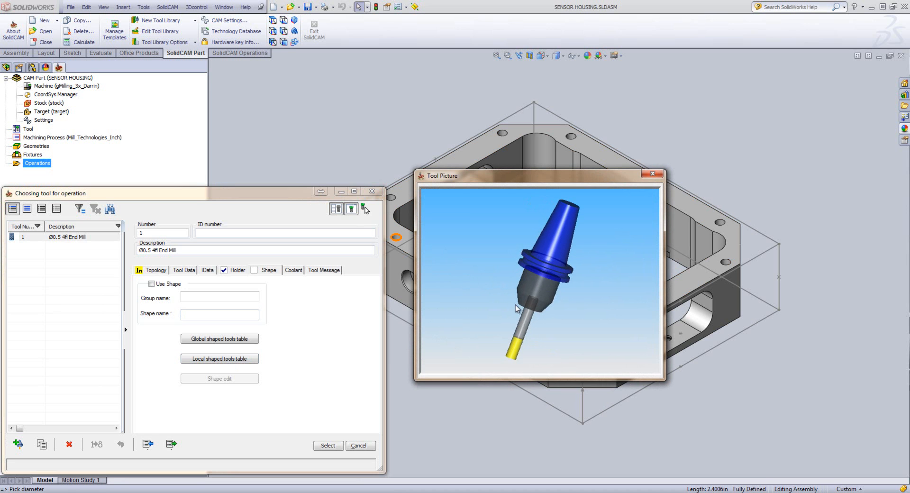
# - Set the end mill's outside holder length to 1.25 inch and its number of flutes to 4
pyautogui.click(159, 271)
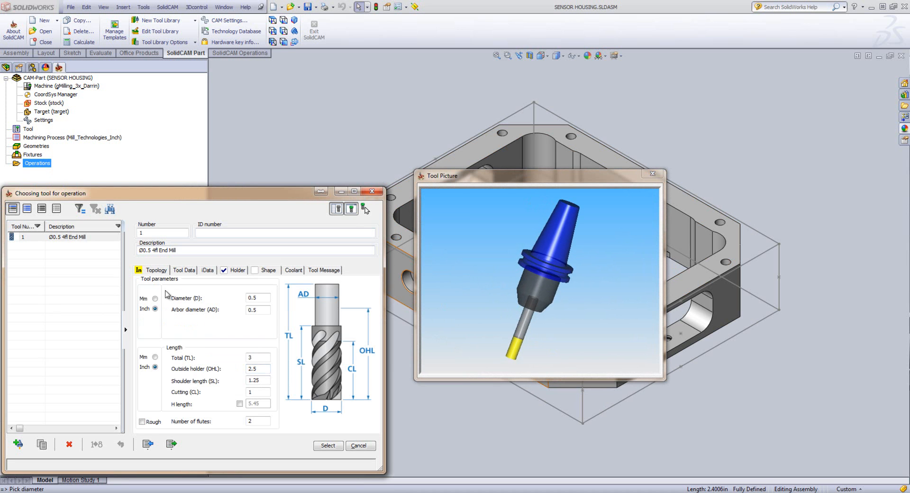
pyautogui.moveTo(265, 367); pyautogui.dragTo(235, 371)
pyautogui.write('1.25')
pyautogui.click(492, 306)
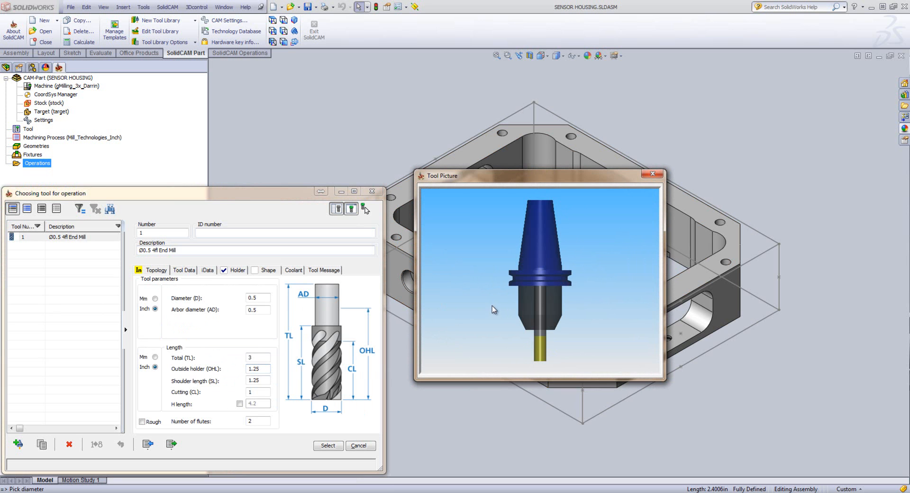
pyautogui.moveTo(521, 328); pyautogui.dragTo(503, 317)
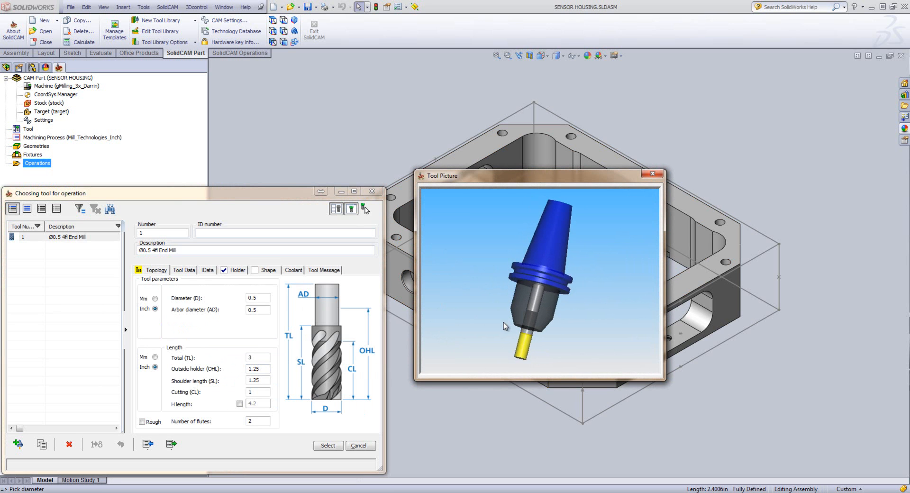
pyautogui.click(259, 420)
pyautogui.press('BackSpace')
pyautogui.write('4')
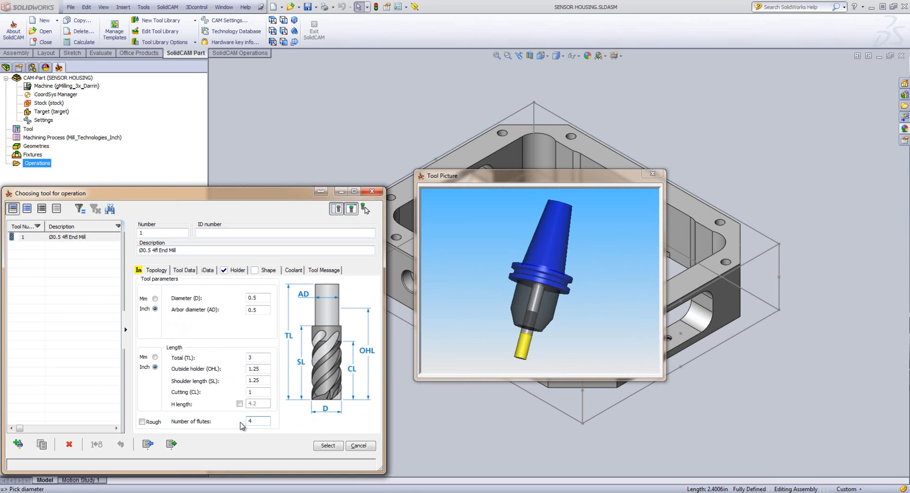
# - Set the tool's cutting speed to 600 ft/min and switch the spin units back to rpm
pyautogui.click(189, 272)
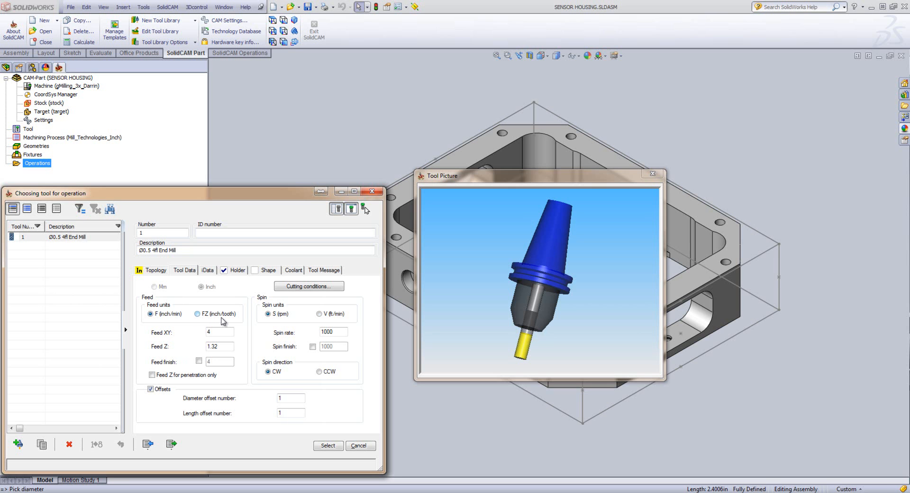
pyautogui.click(319, 313)
pyautogui.moveTo(339, 332); pyautogui.dragTo(297, 331)
pyautogui.write('600')
pyautogui.click(274, 314)
pyautogui.moveTo(345, 331); pyautogui.dragTo(314, 333)
# - Try enabling the separate Feed finish and Spin finish values and leave both options off
pyautogui.click(199, 361)
pyautogui.click(199, 361)
pyautogui.click(312, 346)
pyautogui.click(312, 346)
# - Turn on Flood coolant for the end mill and select the tool for the pocket operation
pyautogui.click(295, 269)
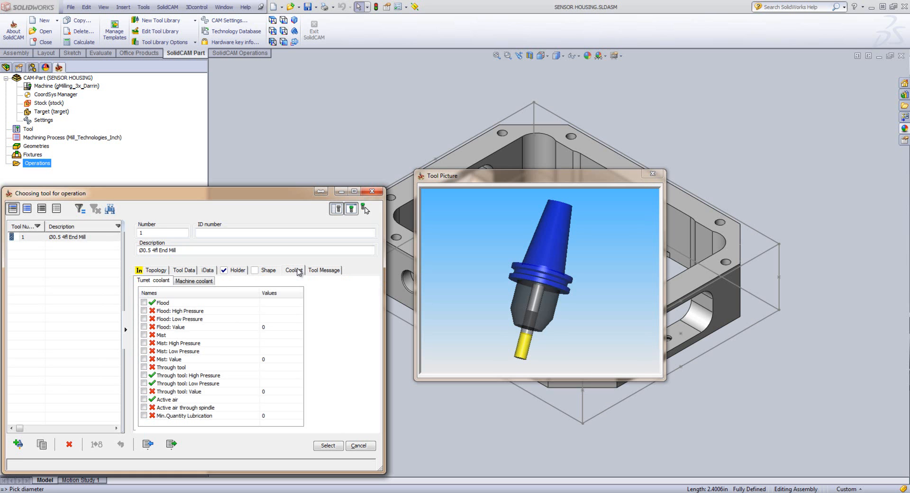
pyautogui.click(144, 302)
pyautogui.click(318, 270)
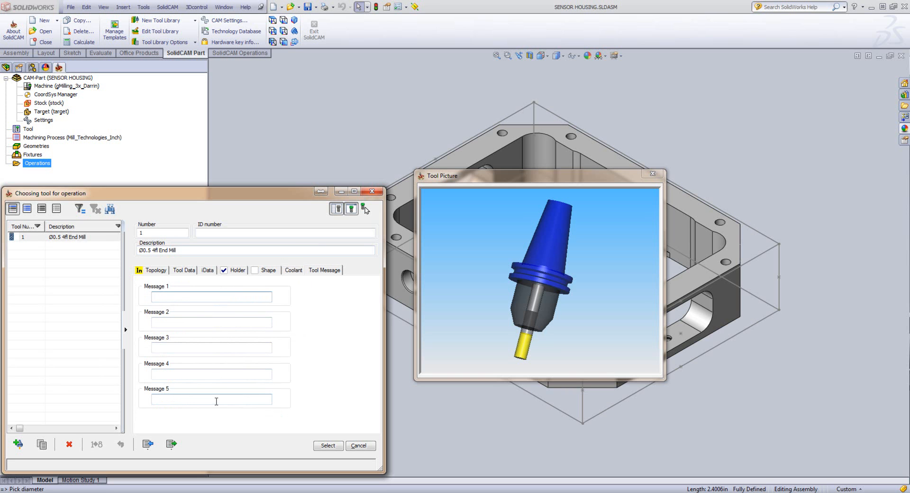
pyautogui.click(333, 448)
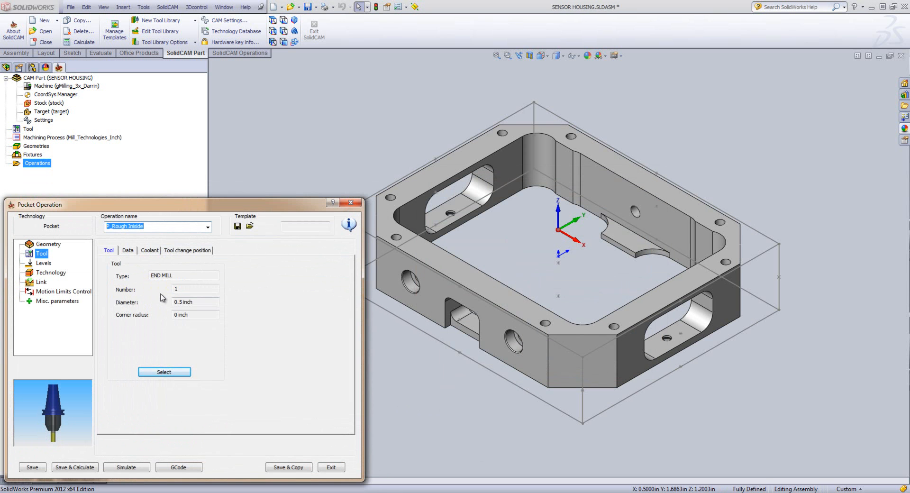
# - Examine the operation's safety distance, upper level, pocket depth delta and step down in the Levels settings
pyautogui.click(43, 264)
pyautogui.click(186, 280)
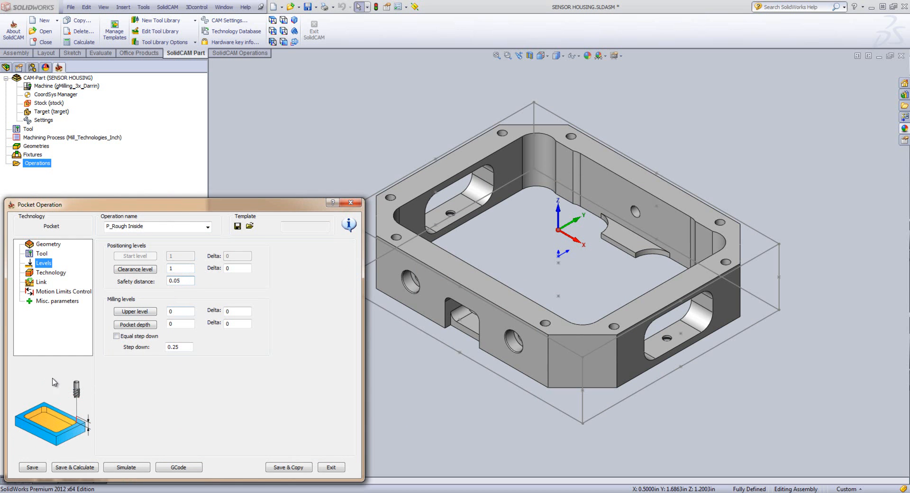
pyautogui.click(175, 311)
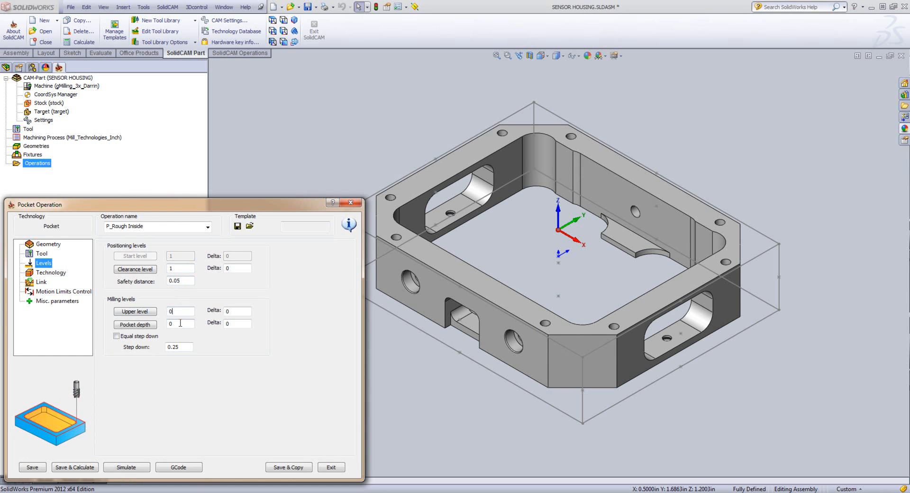
pyautogui.click(226, 323)
pyautogui.click(183, 347)
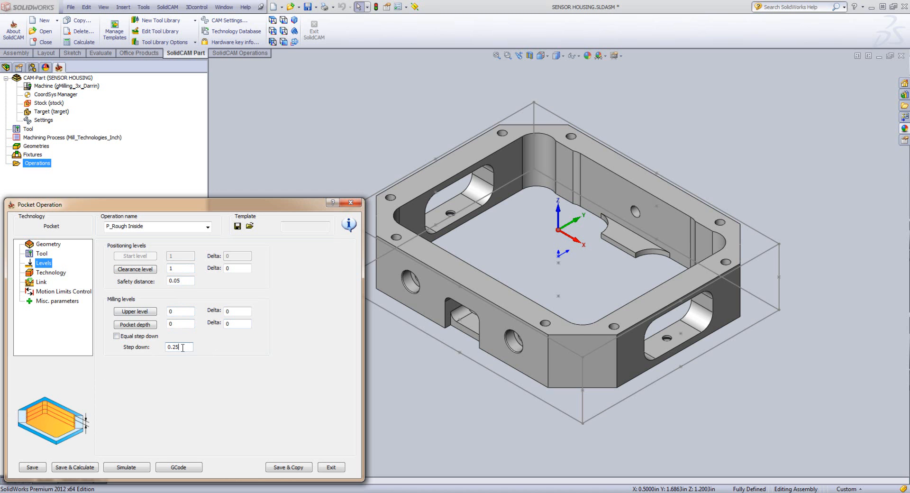
# - Define the pocket's upper level by picking the top face of the housing
pyautogui.click(181, 312)
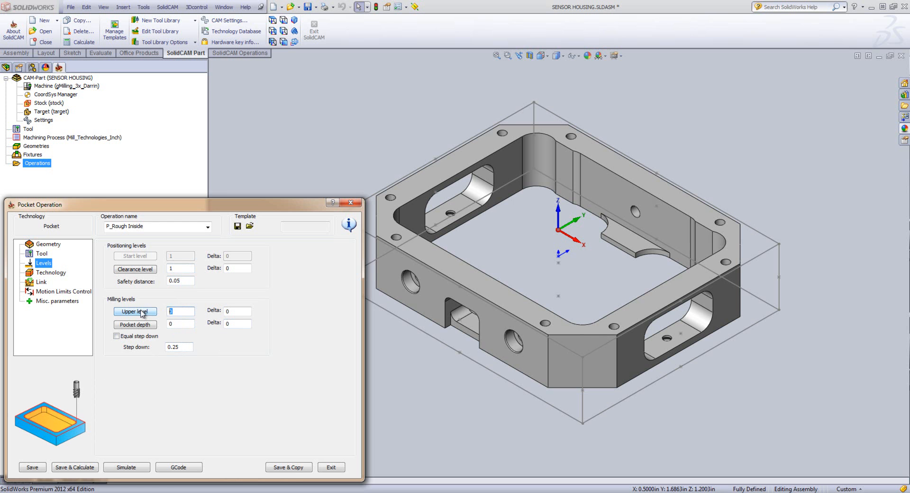
pyautogui.click(140, 311)
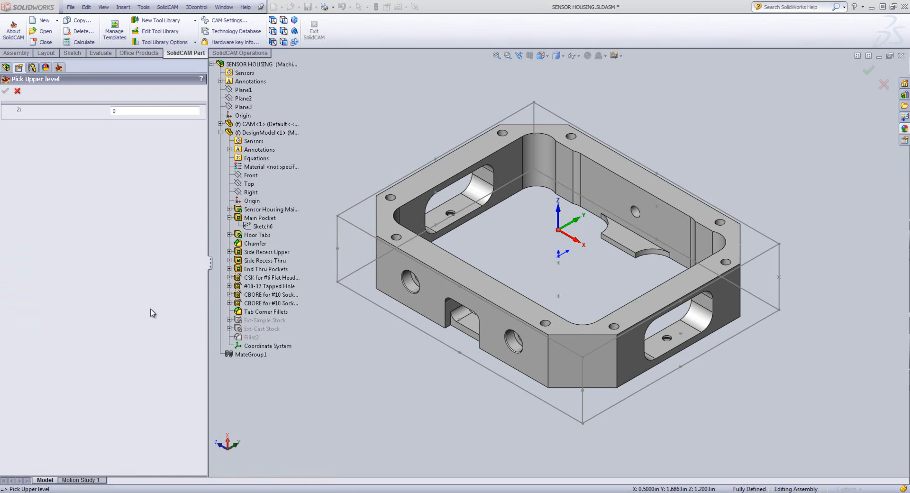
pyautogui.click(593, 150)
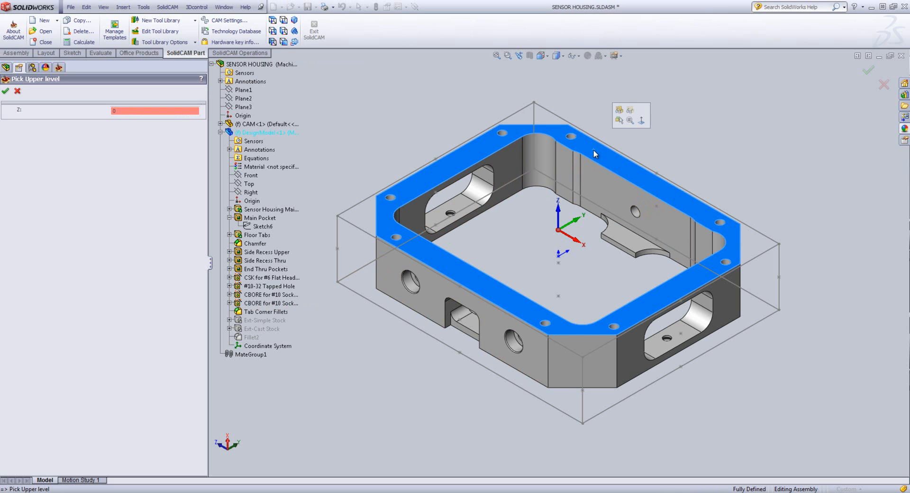
pyautogui.click(5, 91)
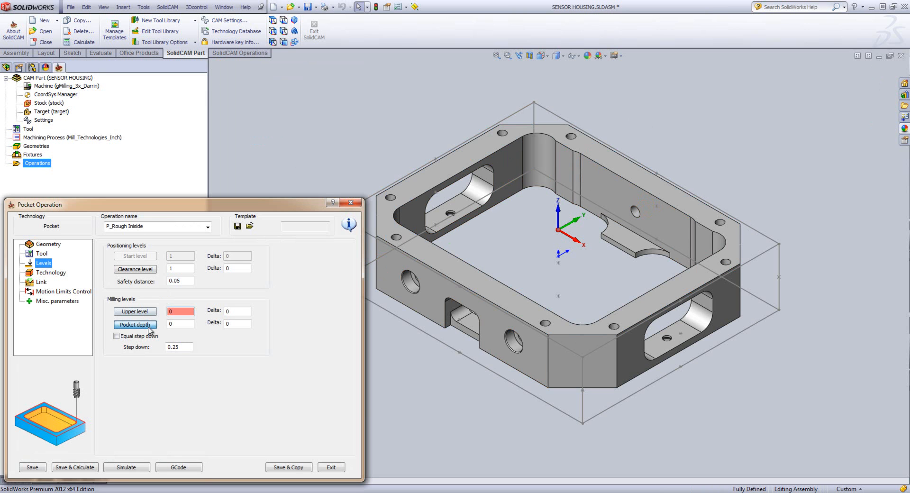
# - Define the pocket depth by picking the top face of the floor tab inside the housing
pyautogui.click(148, 327)
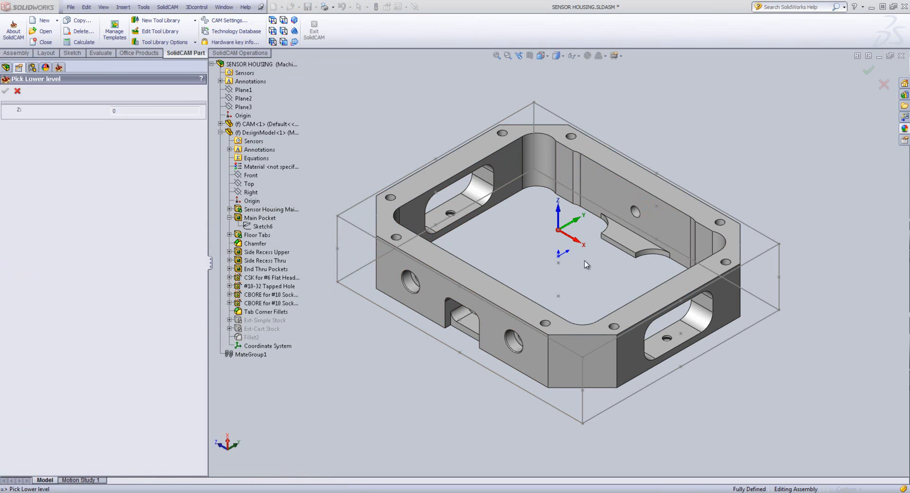
pyautogui.click(622, 238)
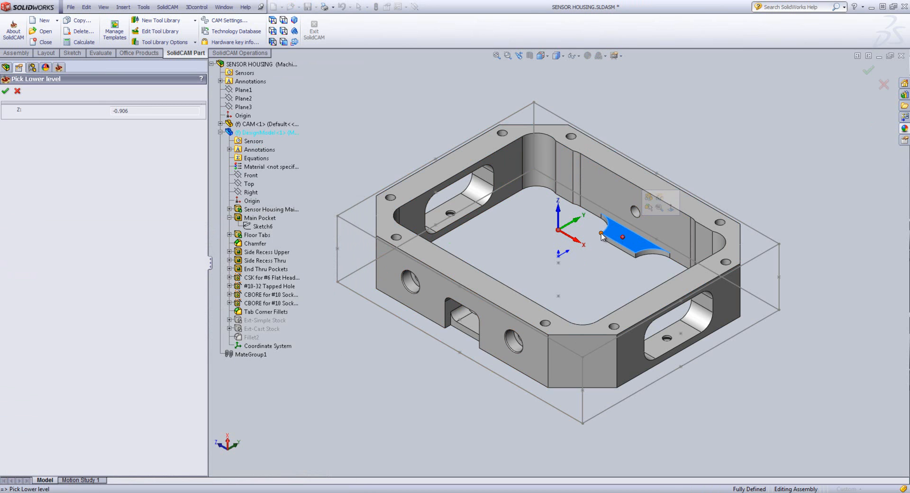
pyautogui.click(5, 90)
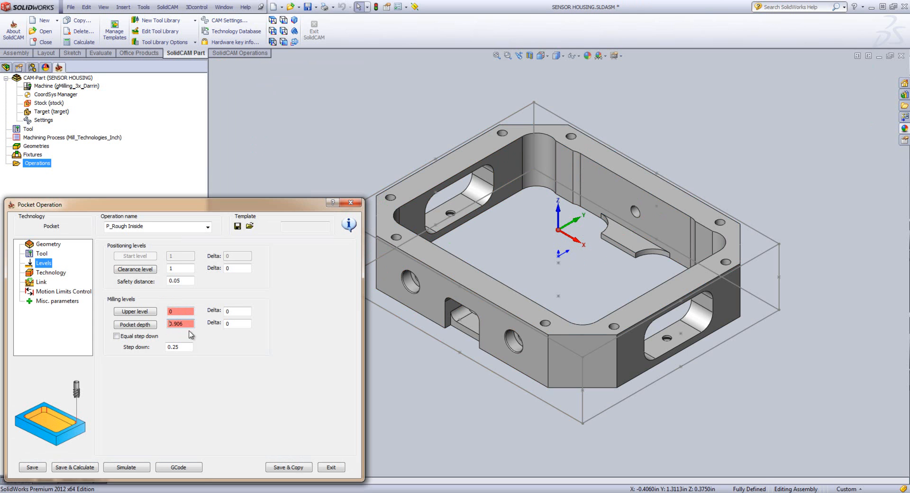
# - Try a negative delta for the pocket depth, restore it to 0, and check the calculator option for the step down value
pyautogui.doubleClick(227, 323)
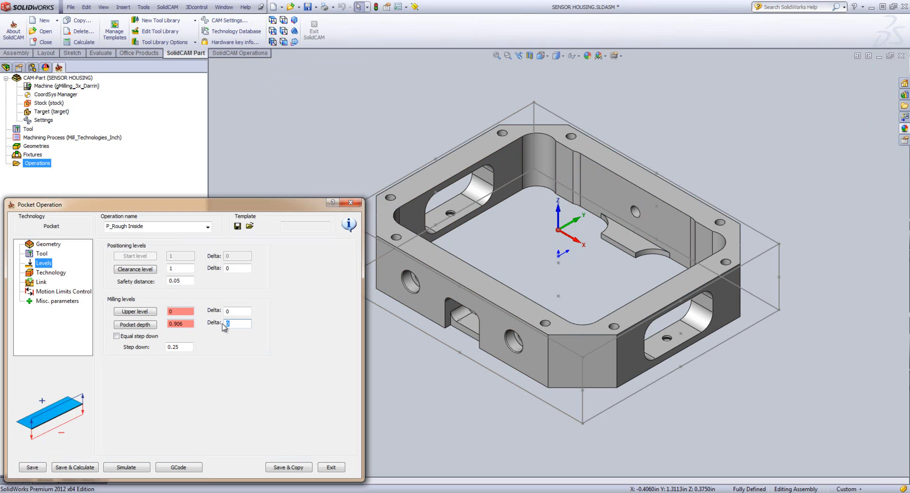
pyautogui.write('-')
pyautogui.write('0')
pyautogui.click(187, 324)
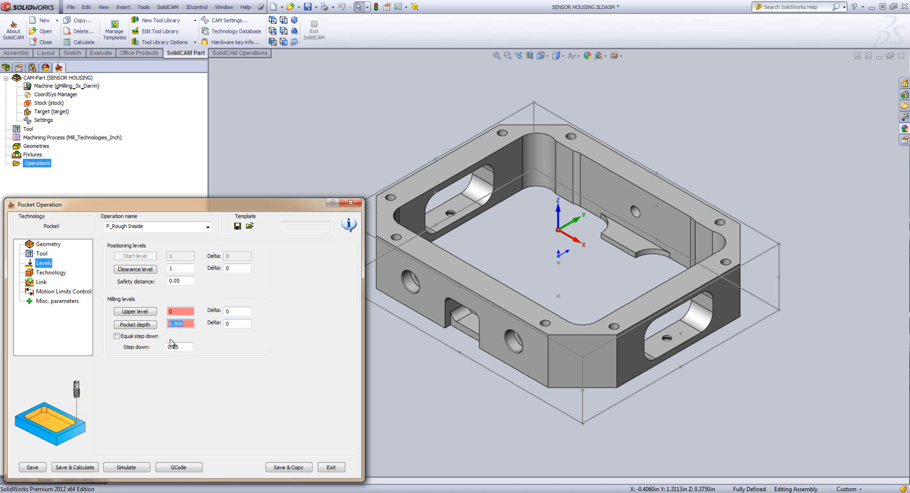
pyautogui.click(171, 345)
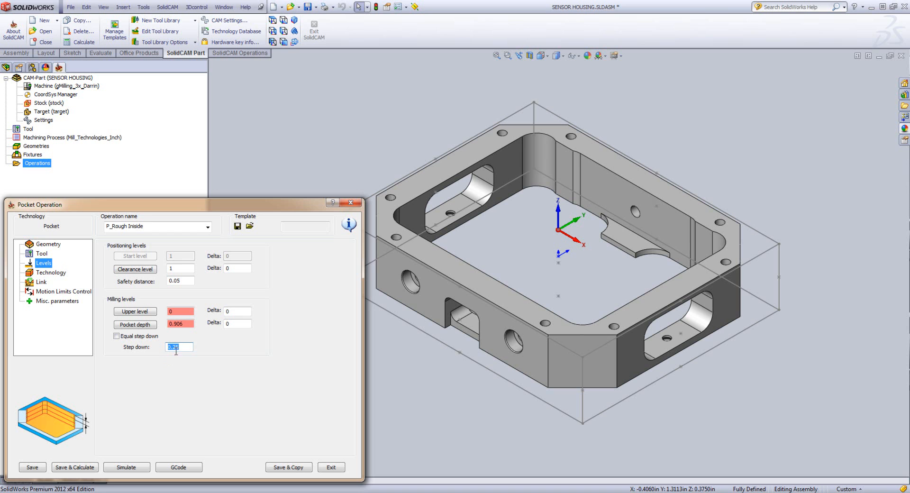
pyautogui.rightClick(180, 347)
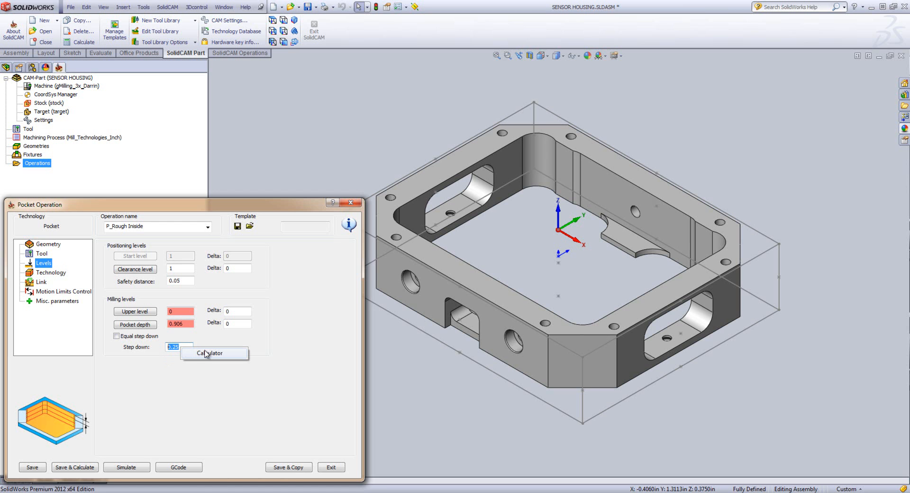
pyautogui.click(181, 347)
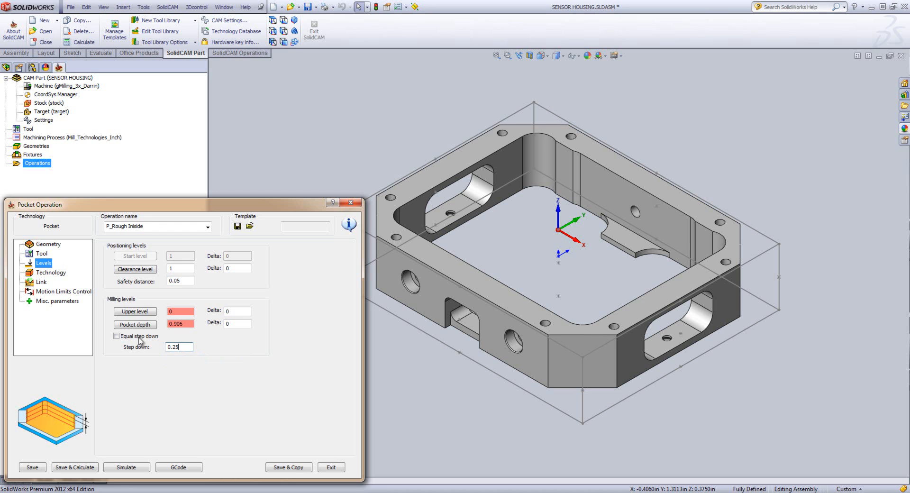
# - Turn on Equal step down for the pocket's milling levels
pyautogui.click(117, 336)
pyautogui.click(117, 336)
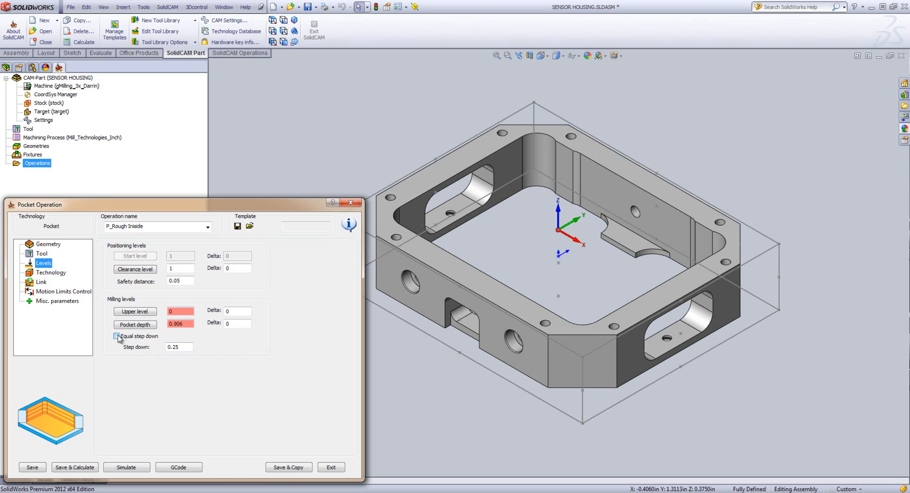
pyautogui.click(116, 336)
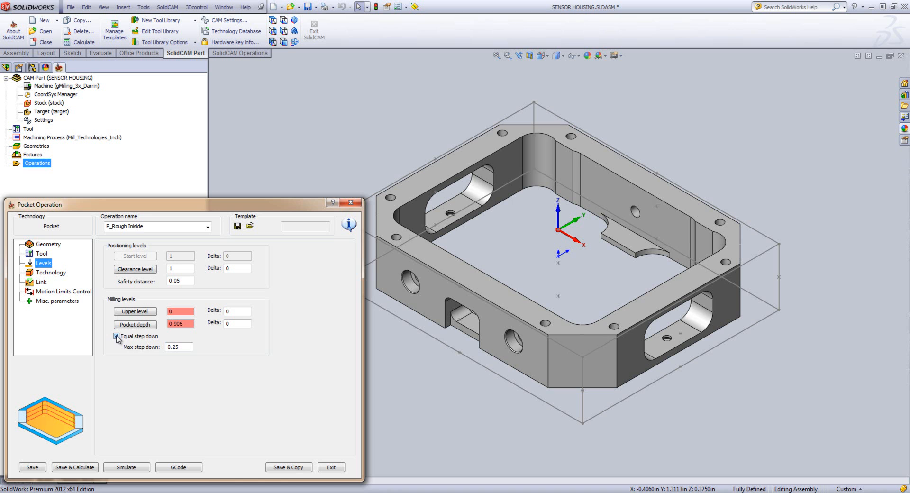
# - Save and calculate the Rough Inside pocket operation with the Contour technology and display its toolpath on the model
pyautogui.click(50, 273)
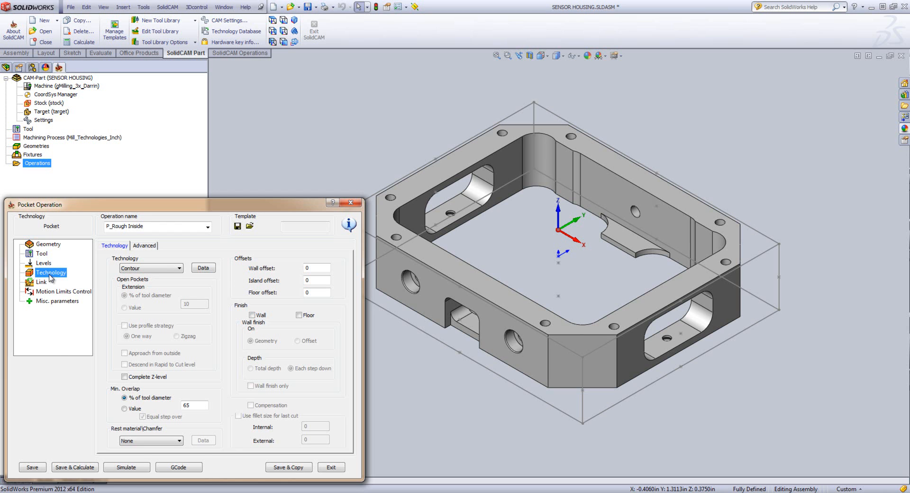
pyautogui.click(70, 467)
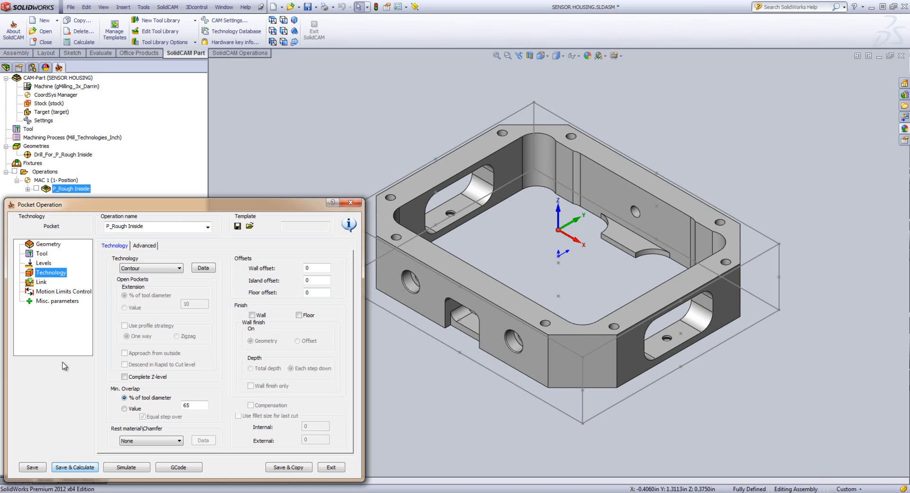
pyautogui.click(36, 188)
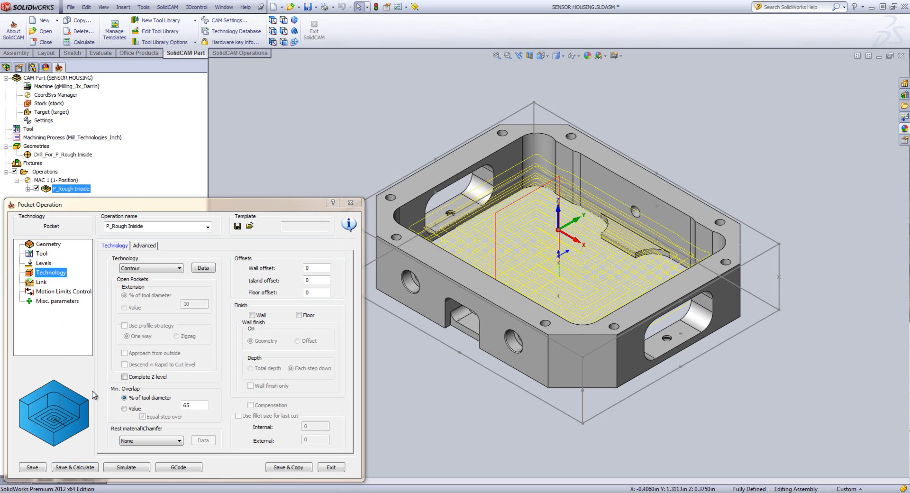
# - Open the simulation of the pocket operation in SolidVerify mode and hide the simulation data
pyautogui.click(128, 470)
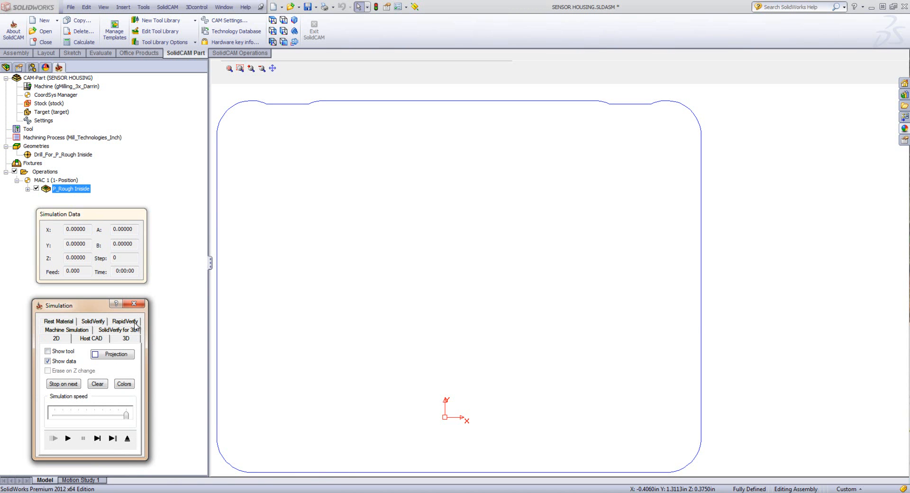
pyautogui.click(101, 329)
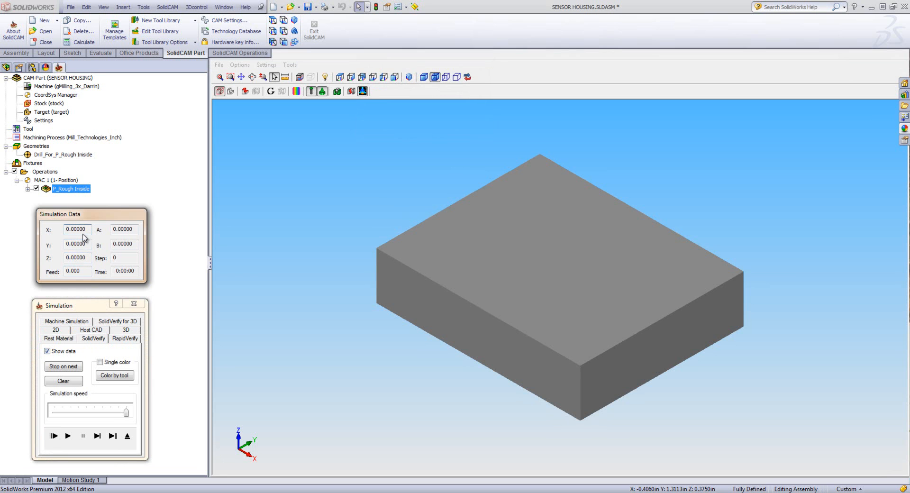
pyautogui.moveTo(113, 271); pyautogui.dragTo(140, 269)
pyautogui.click(55, 352)
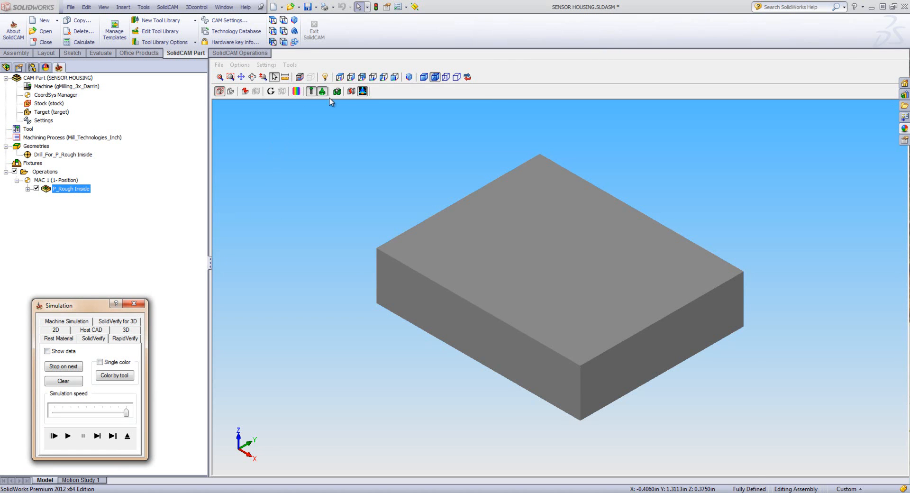
pyautogui.click(362, 92)
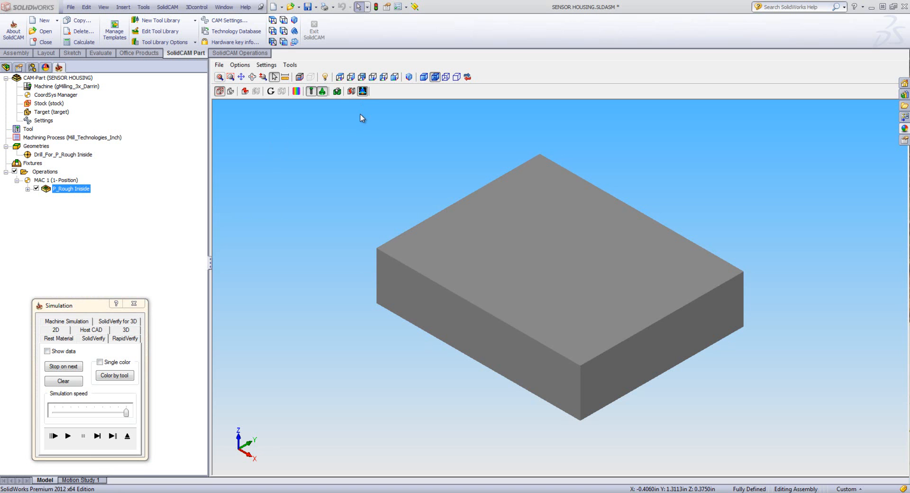
pyautogui.click(362, 92)
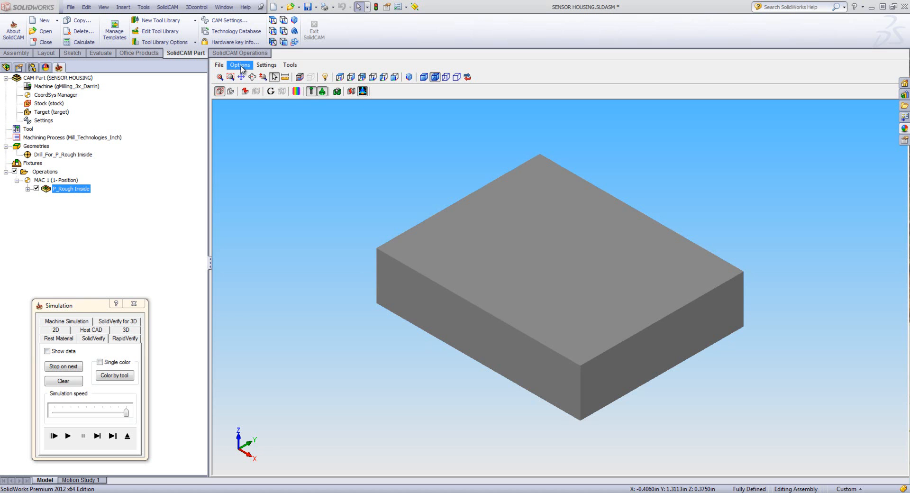
# - Restore the default general simulation settings and set the move tool redraw interval to 1
pyautogui.click(273, 68)
pyautogui.click(278, 90)
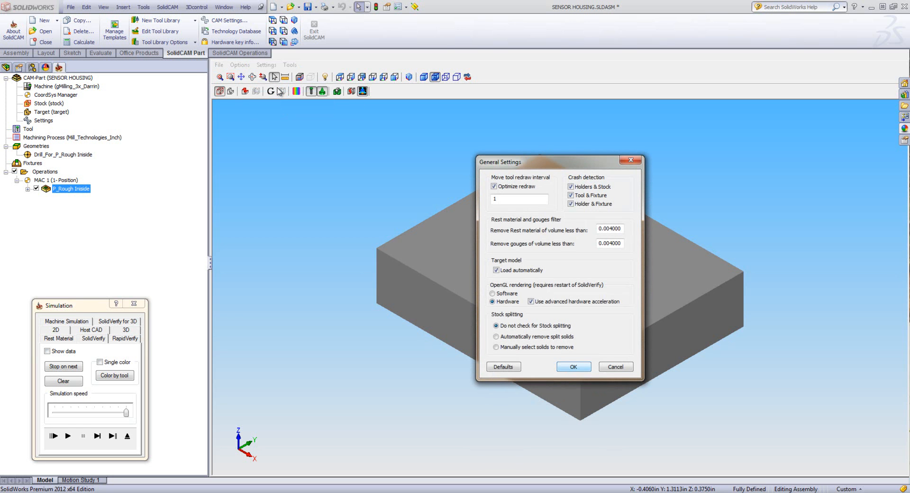
pyautogui.click(501, 368)
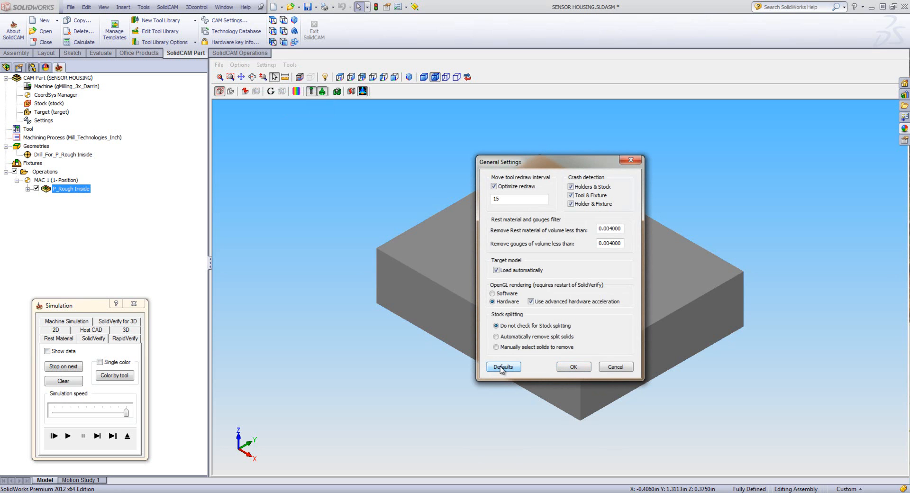
pyautogui.moveTo(503, 200); pyautogui.dragTo(492, 203)
pyautogui.write('1')
pyautogui.click(573, 368)
# - Check the tool facet tolerance in the simulation's accuracy settings and accept the settings
pyautogui.click(265, 65)
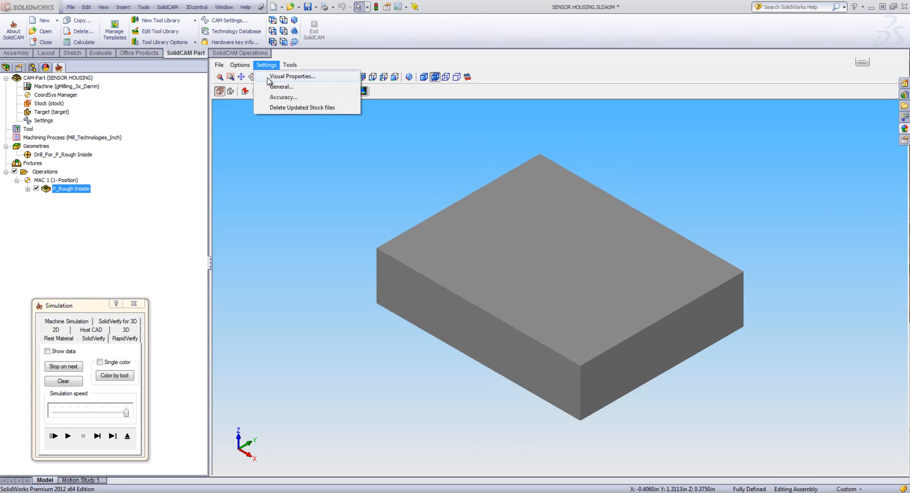
pyautogui.click(283, 97)
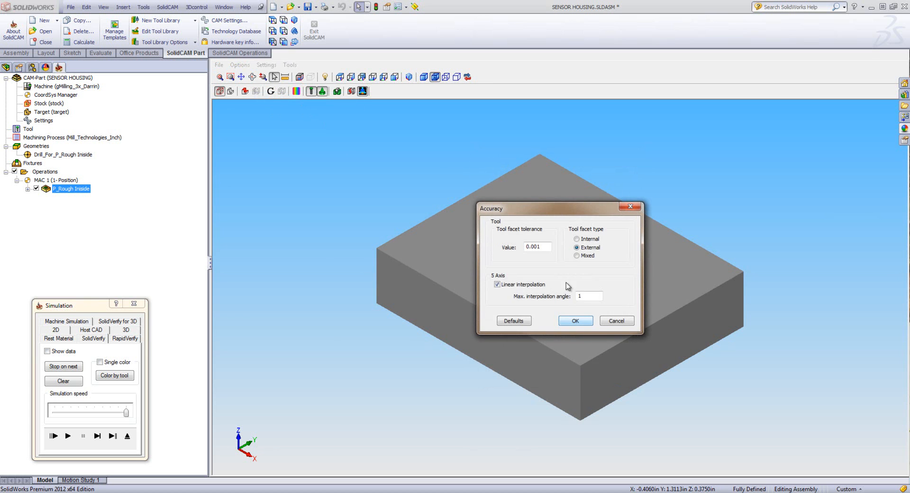
pyautogui.doubleClick(548, 246)
pyautogui.click(573, 319)
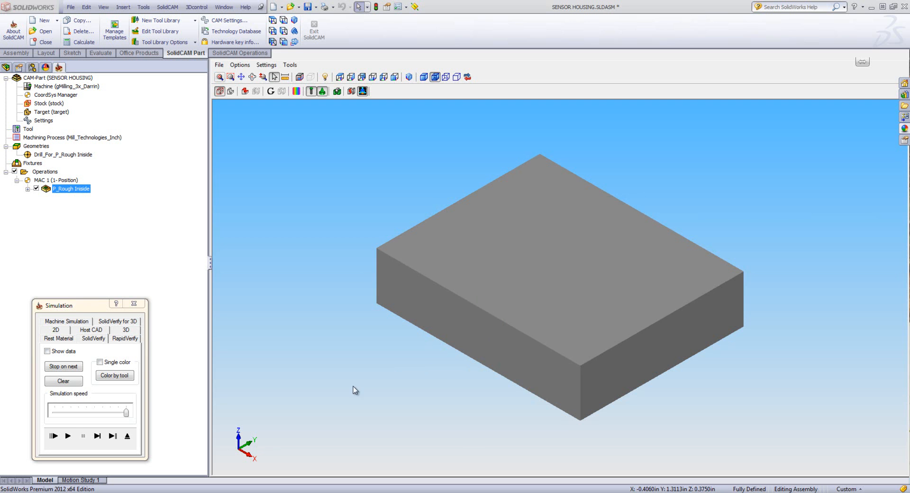
# - Play the SolidVerify simulation of the Rough Inside pocket operation
pyautogui.click(69, 436)
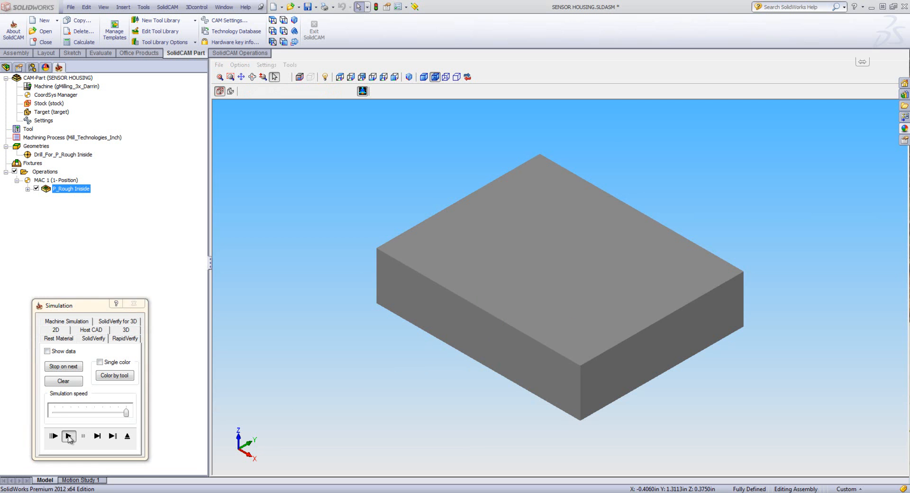